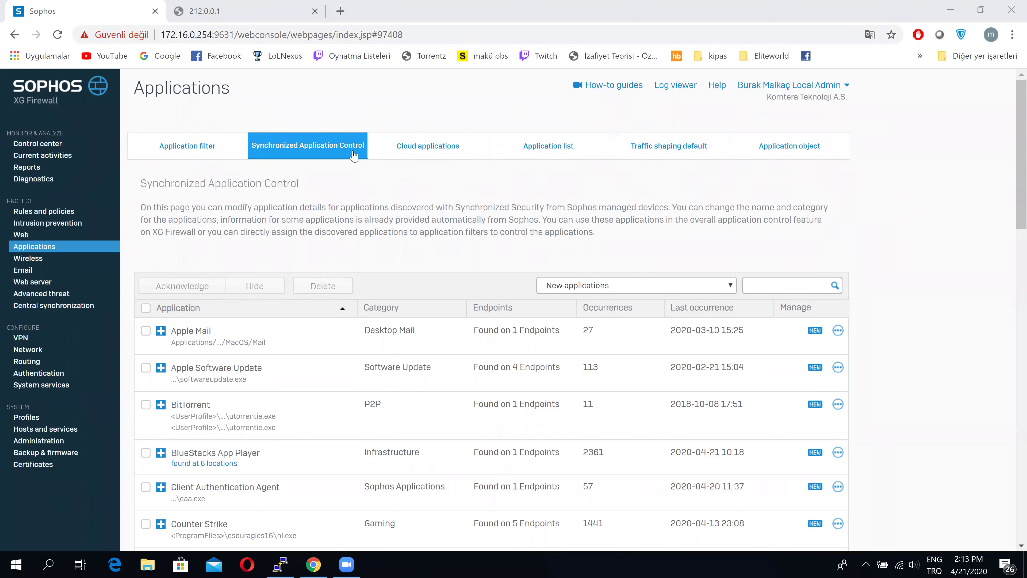
Show the SD-WAN policy routing list with the aliguven and Home-AppBased routes
{"action": "left_click", "coordinate": [44, 362]}
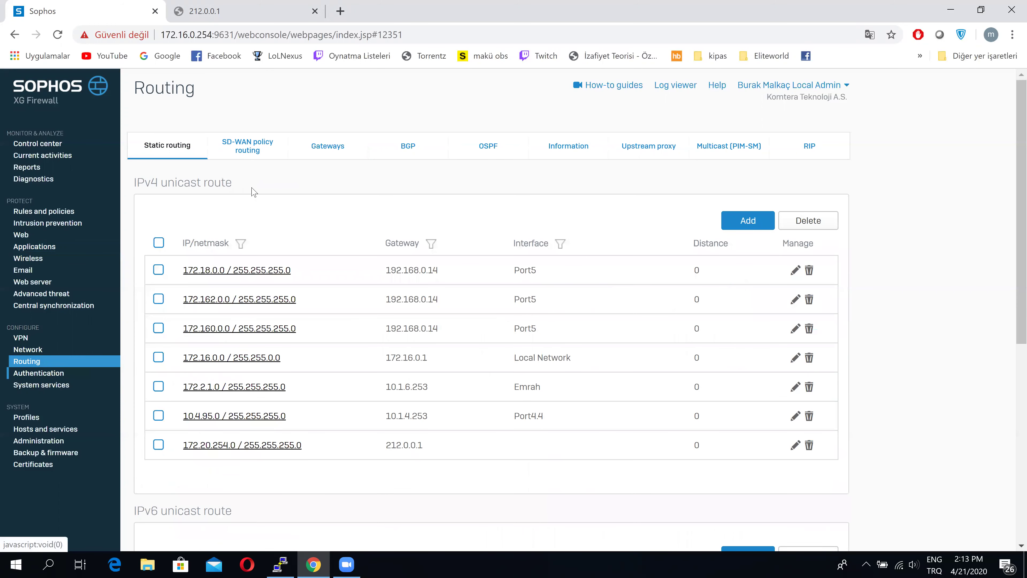
{"action": "left_click", "coordinate": [253, 142]}
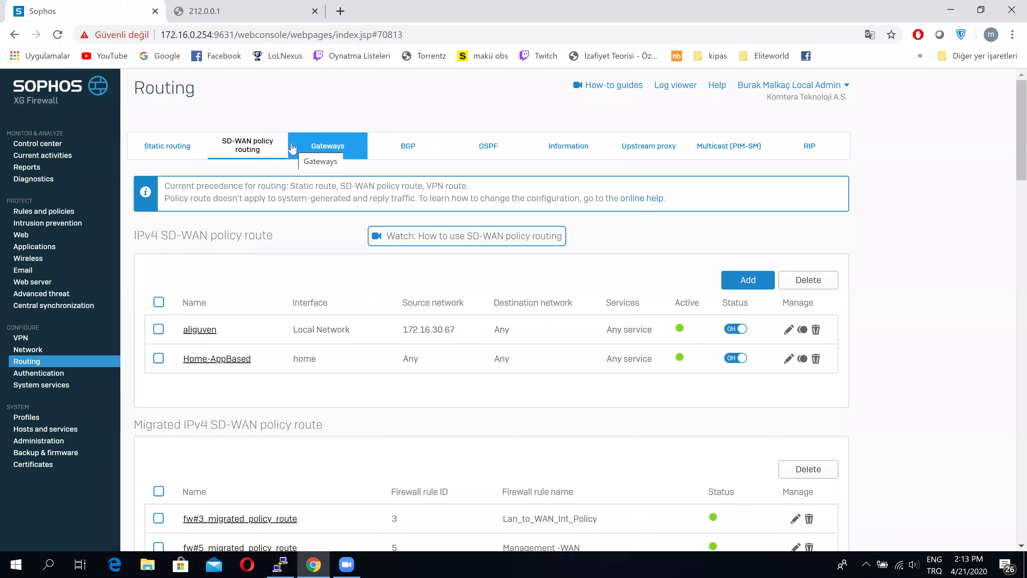
{"action": "left_click", "coordinate": [252, 152]}
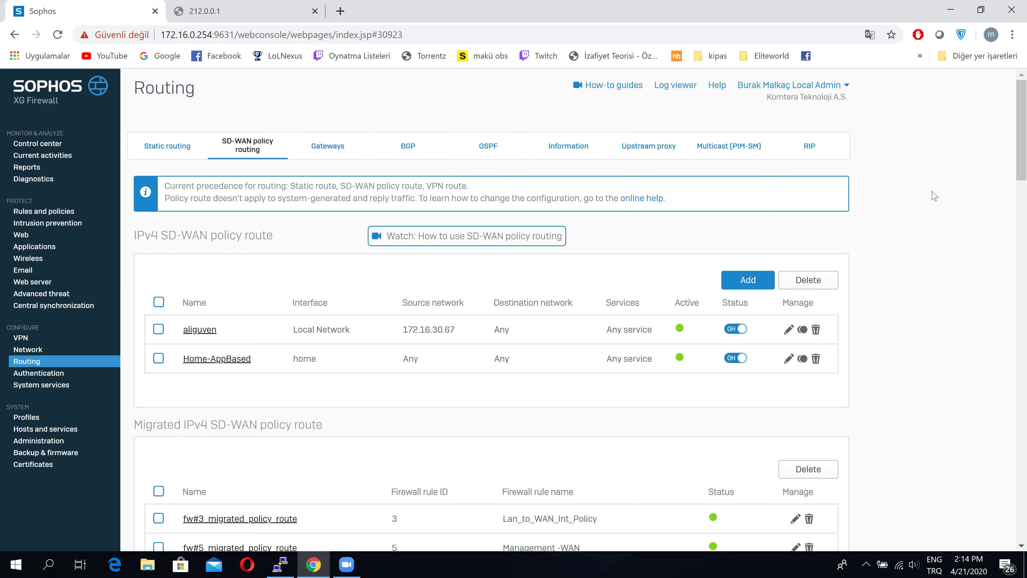
Run ipconfig /All in a new Command Prompt
{"action": "key", "text": "super+r"}
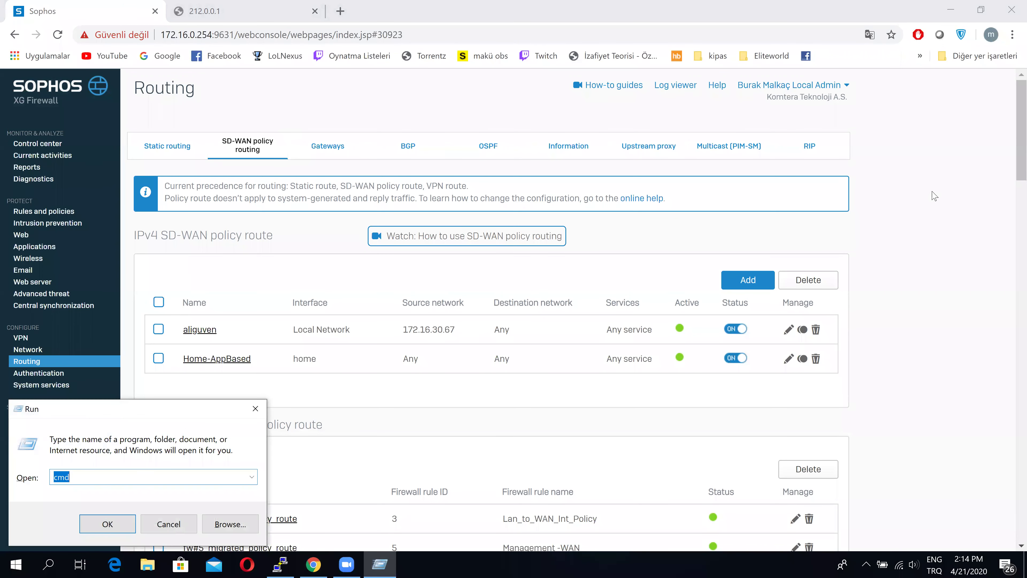
{"action": "key", "text": "Return"}
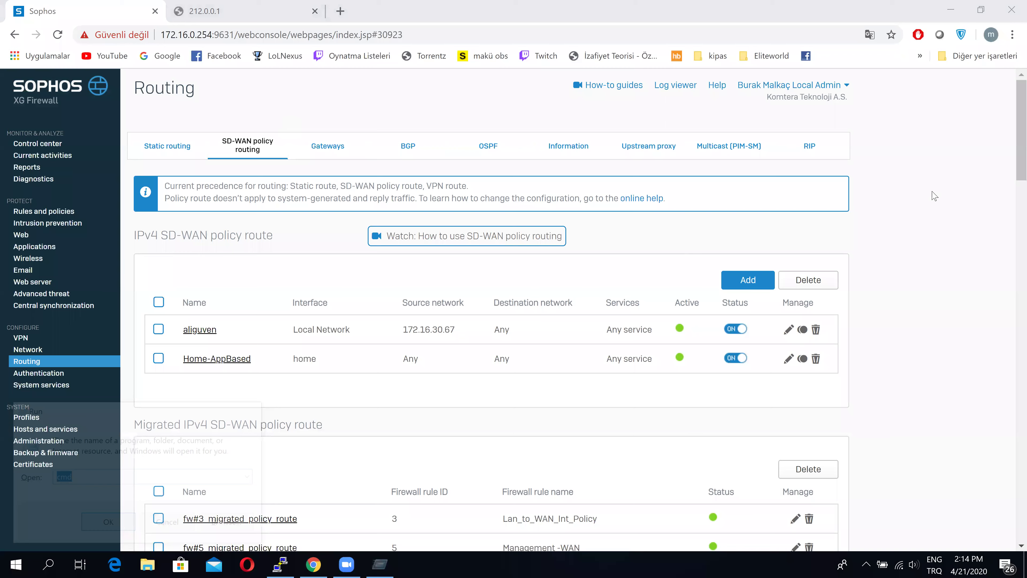
{"action": "type", "text": "ipconfigt"}
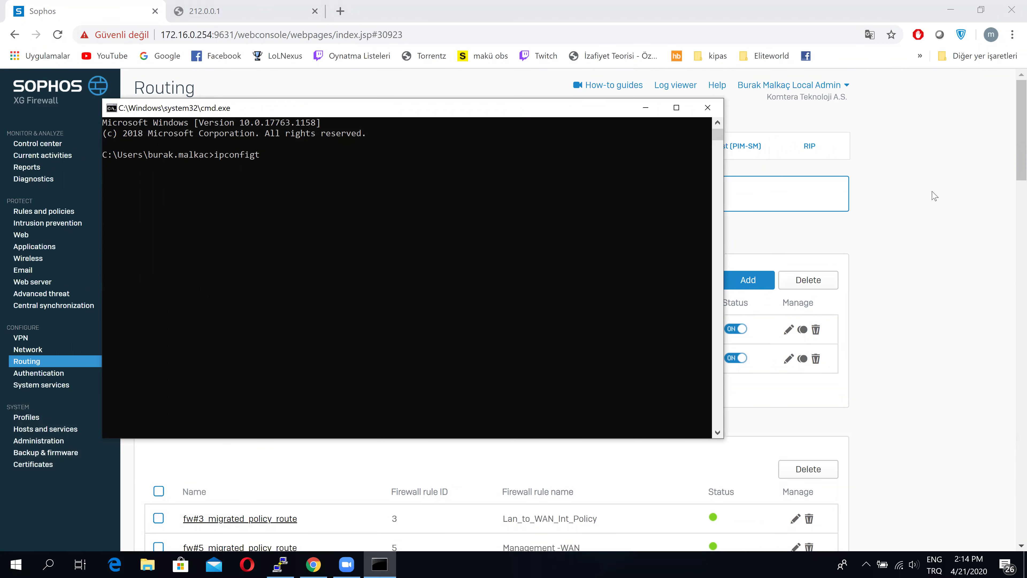
{"action": "key", "text": "BackSpace"}
{"action": "type", "text": "/All"}
{"action": "key", "text": "Return"}
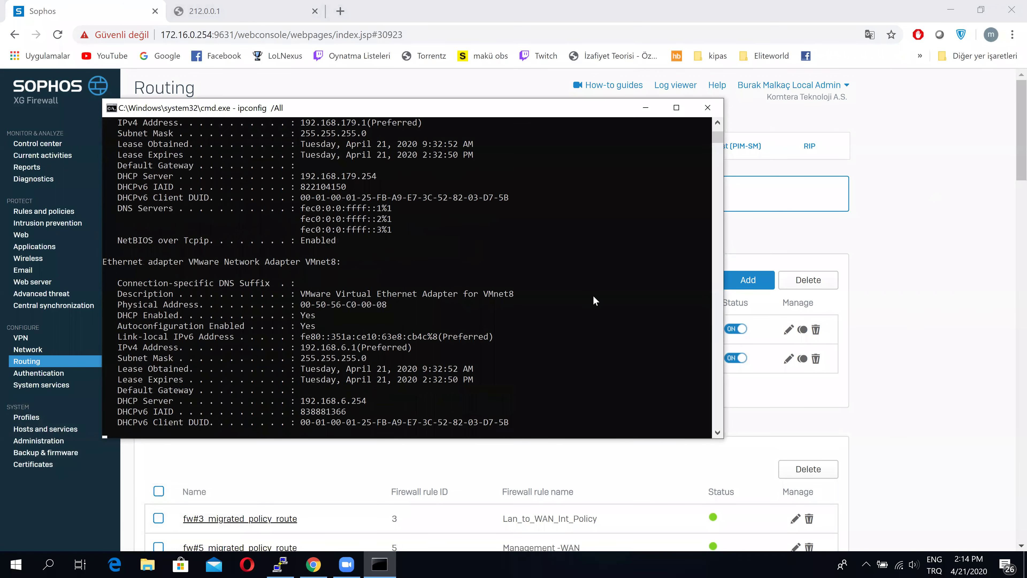
Select the Sophos TAP adapter's IPv4 address 192.168.235.30, then start a new SD-WAN policy route
{"action": "scroll", "coordinate": [582, 299], "scroll_direction": "up", "scroll_amount": 9}
{"action": "scroll", "coordinate": [466, 305], "scroll_direction": "up", "scroll_amount": 10}
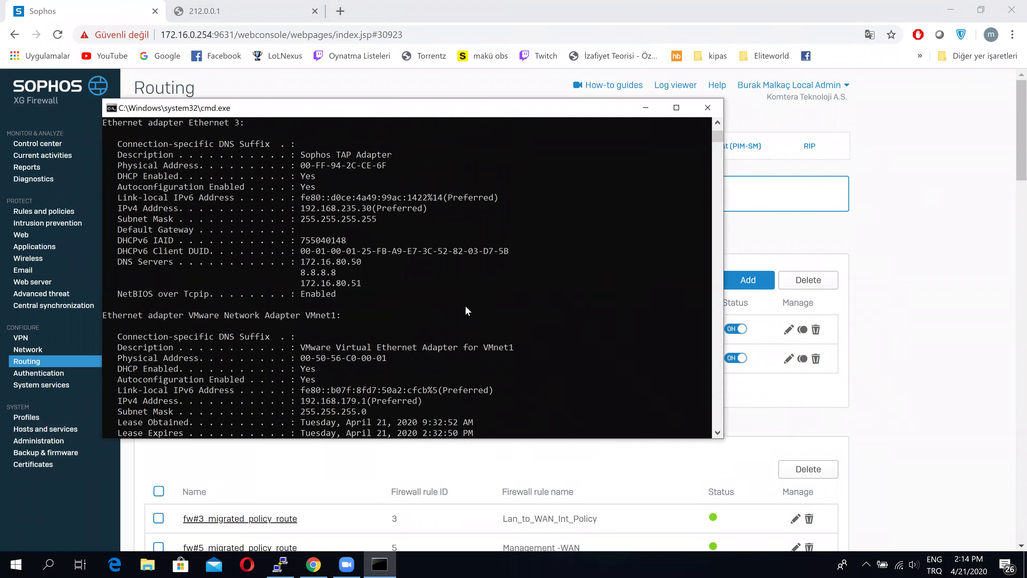
{"action": "scroll", "coordinate": [465, 310], "scroll_direction": "up", "scroll_amount": 1}
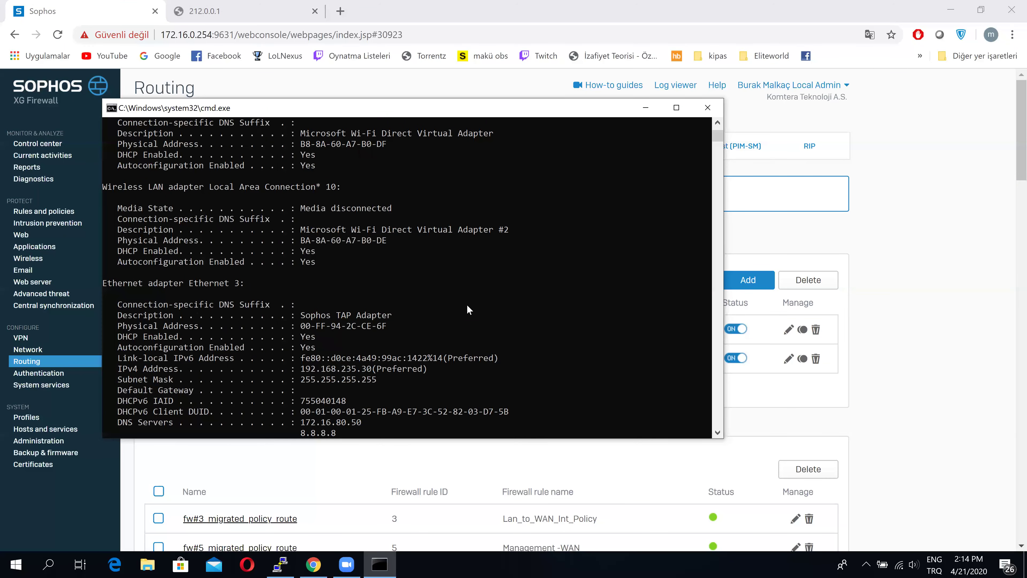
{"action": "scroll", "coordinate": [468, 305], "scroll_direction": "up", "scroll_amount": 15}
{"action": "scroll", "coordinate": [468, 305], "scroll_direction": "down", "scroll_amount": 9}
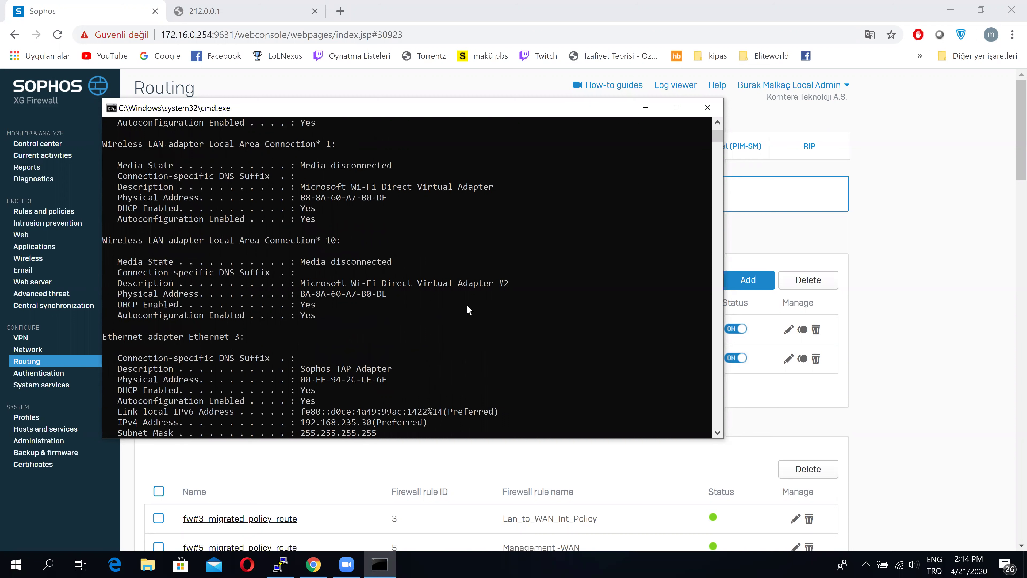
{"action": "scroll", "coordinate": [467, 305], "scroll_direction": "down", "scroll_amount": 2}
{"action": "left_click_drag", "start_coordinate": [372, 357], "coordinate": [317, 359]}
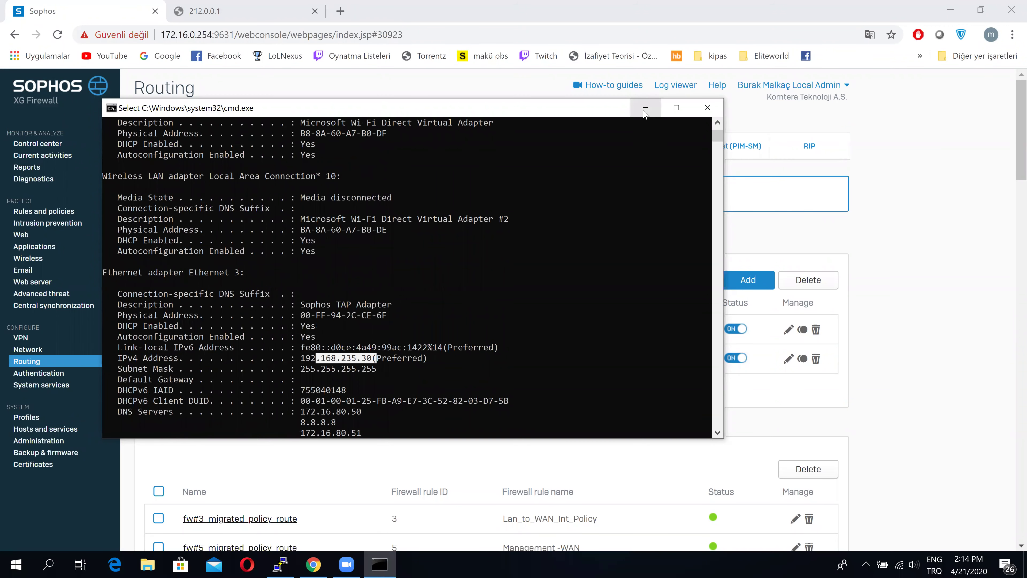
{"action": "left_click", "coordinate": [645, 110]}
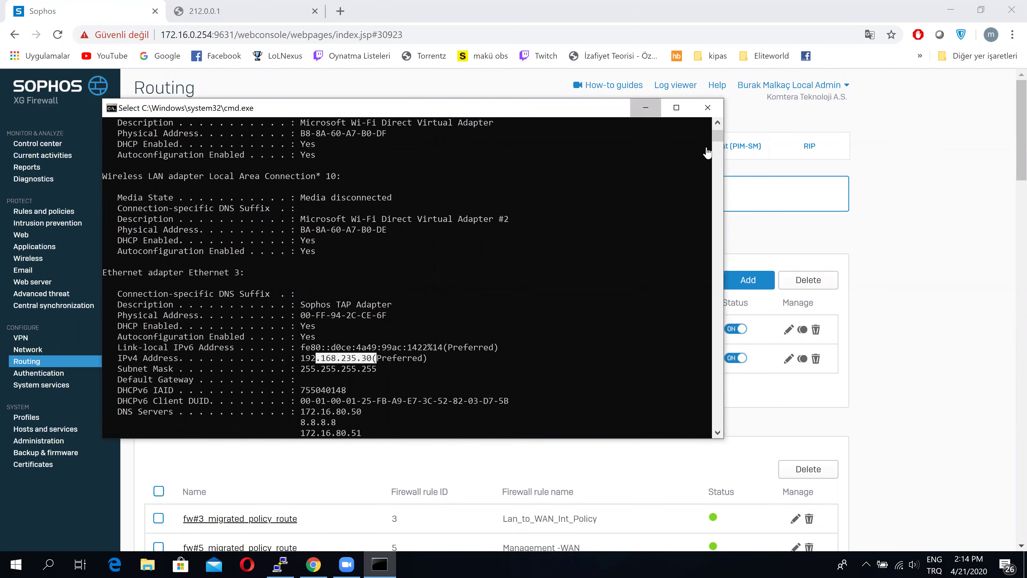
{"action": "left_click", "coordinate": [733, 282]}
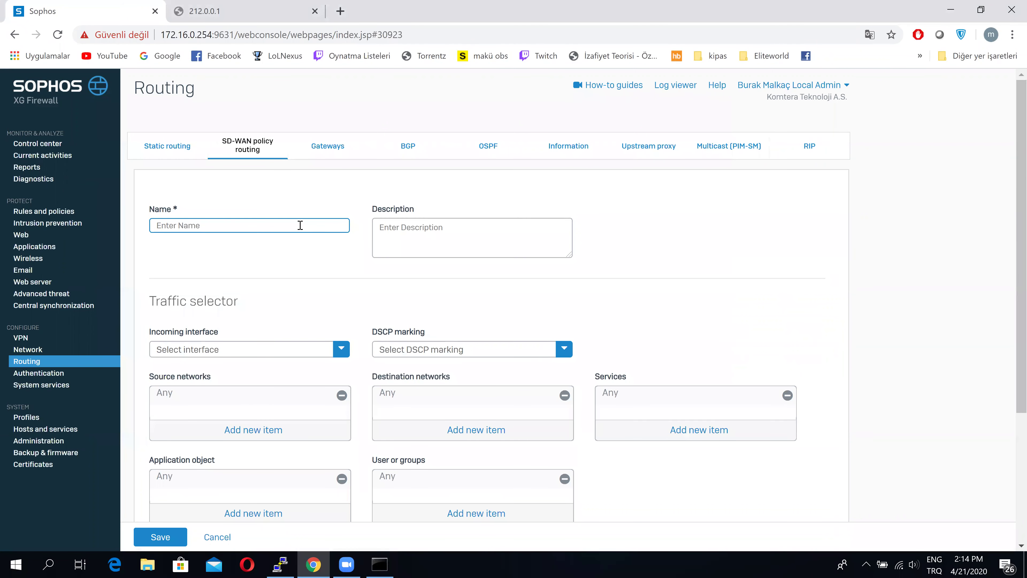
Name the route 'test' and remove the default Any from Source networks
{"action": "type", "text": "test"}
{"action": "scroll", "coordinate": [325, 279], "scroll_direction": "down", "scroll_amount": 2}
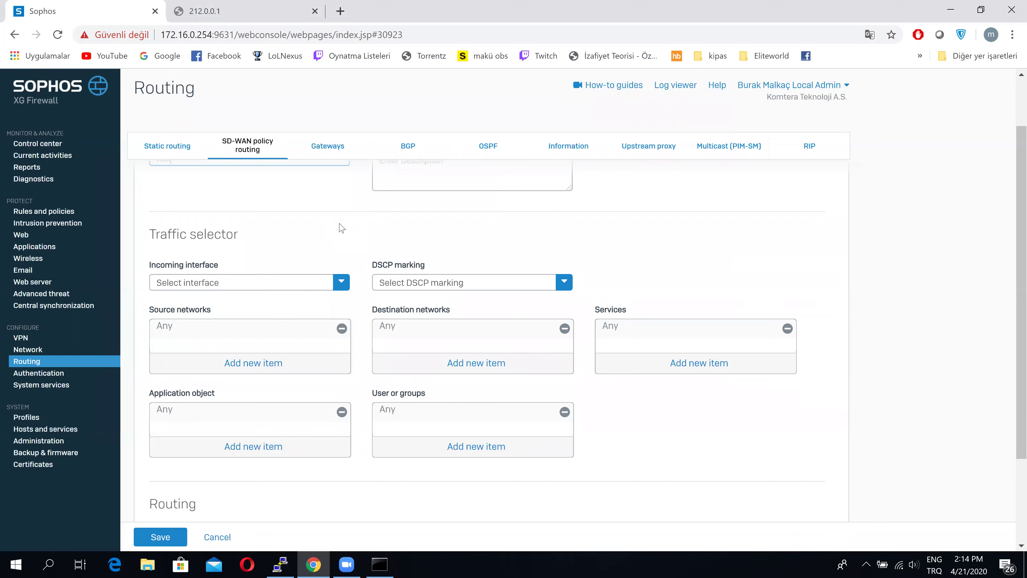
{"action": "left_click", "coordinate": [341, 282]}
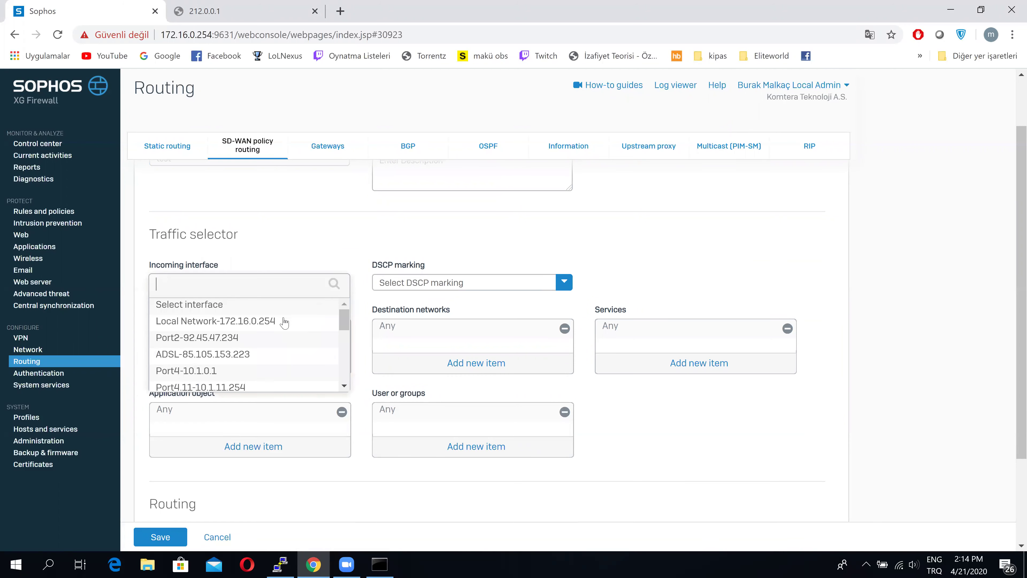
{"action": "scroll", "coordinate": [282, 340], "scroll_direction": "down", "scroll_amount": 2}
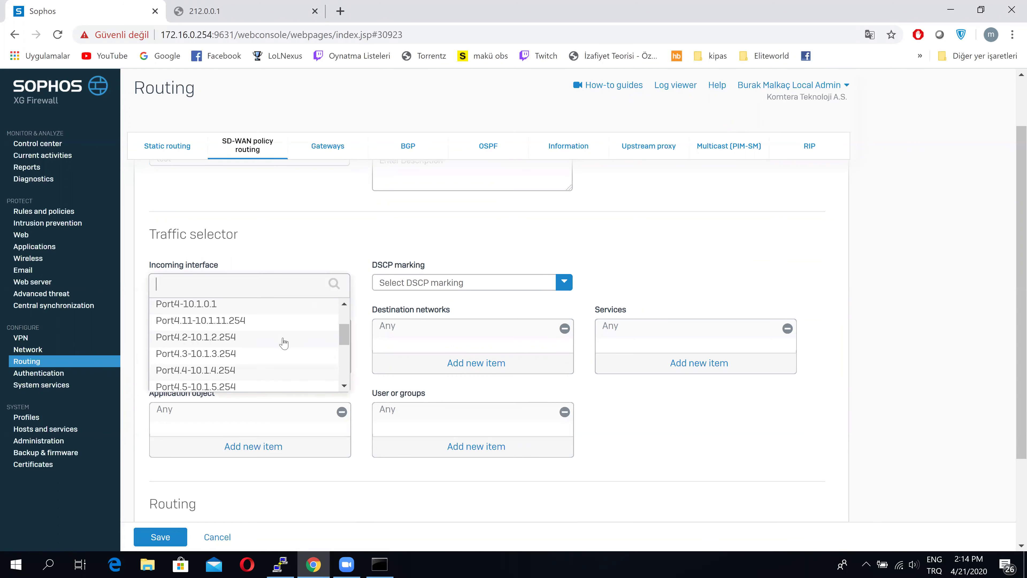
{"action": "left_click", "coordinate": [324, 226]}
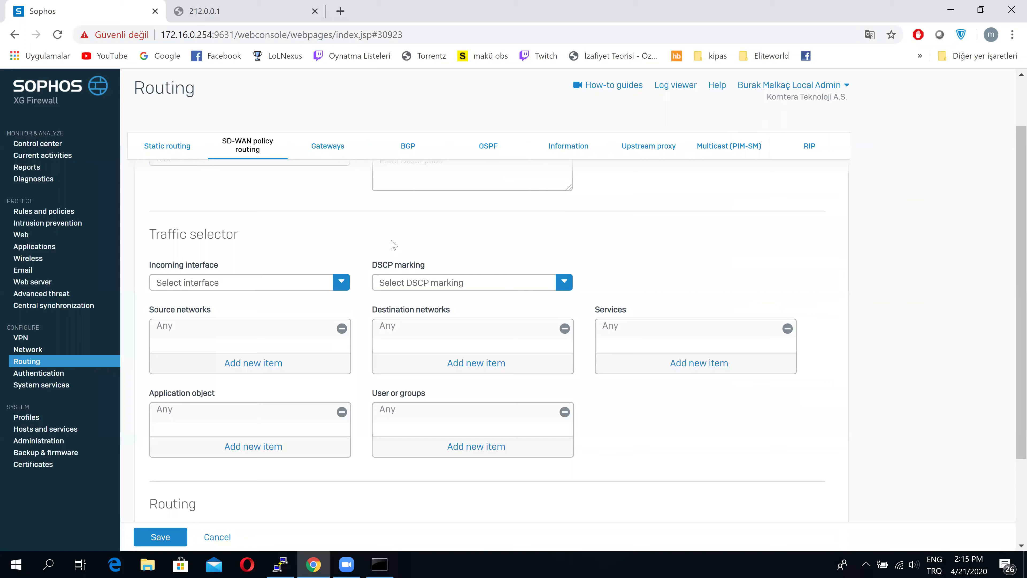
{"action": "left_click", "coordinate": [342, 329]}
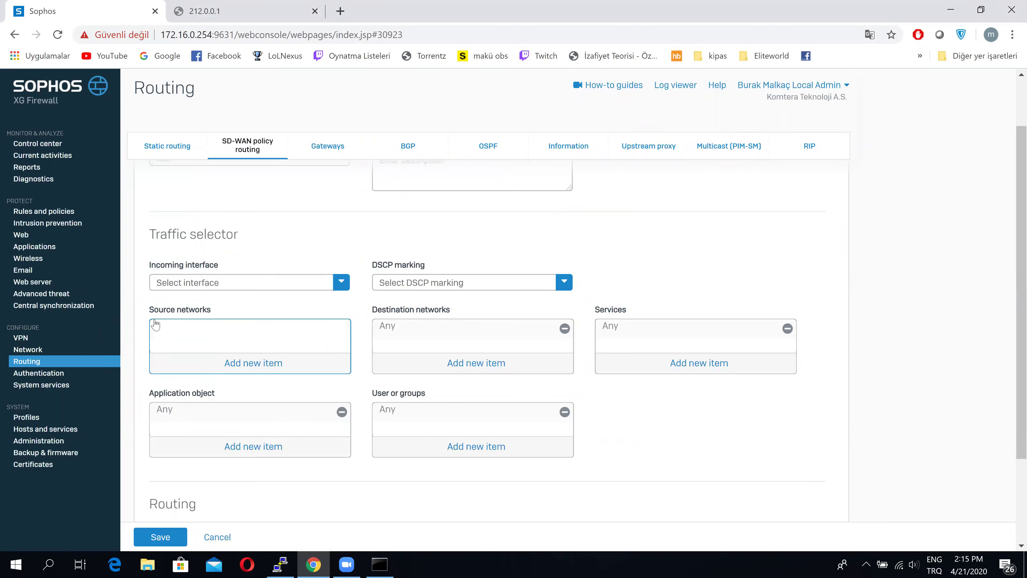
Add 192.168.235.30 as the route's source network
{"action": "left_click", "coordinate": [238, 363]}
{"action": "type", "text": "192.1"}
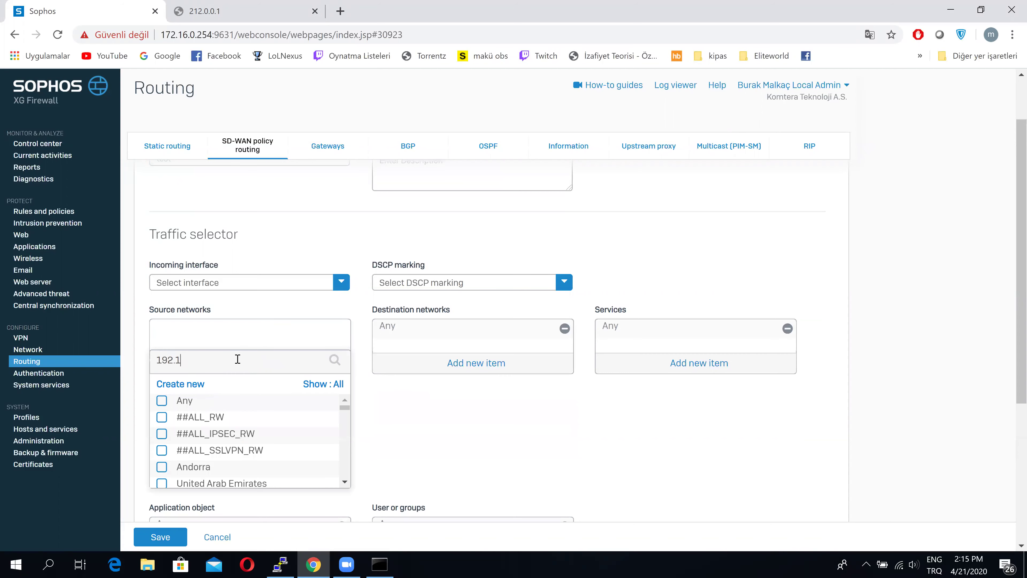
{"action": "type", "text": "68.235.3"}
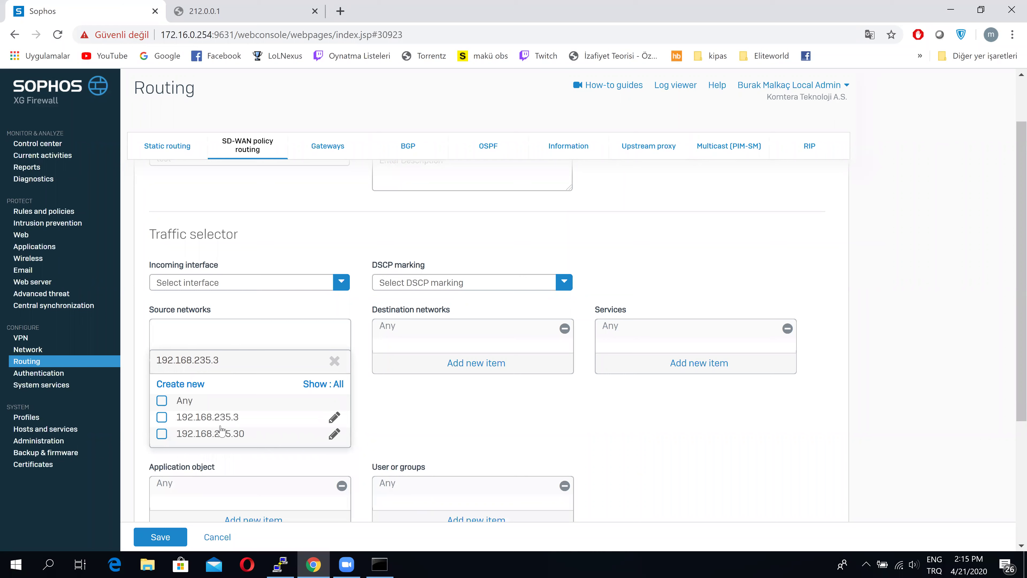
{"action": "left_click", "coordinate": [218, 434]}
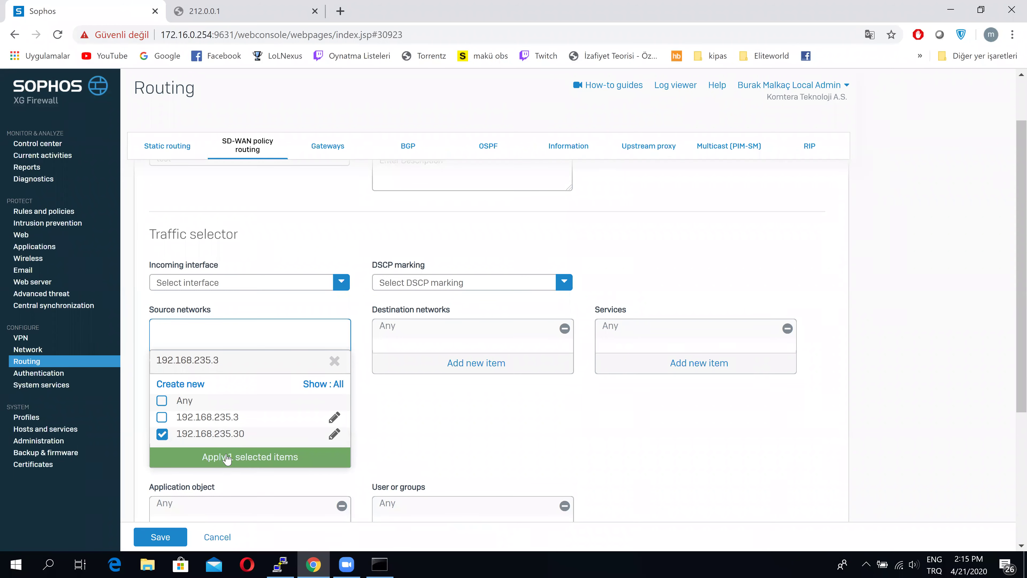
{"action": "left_click", "coordinate": [227, 457]}
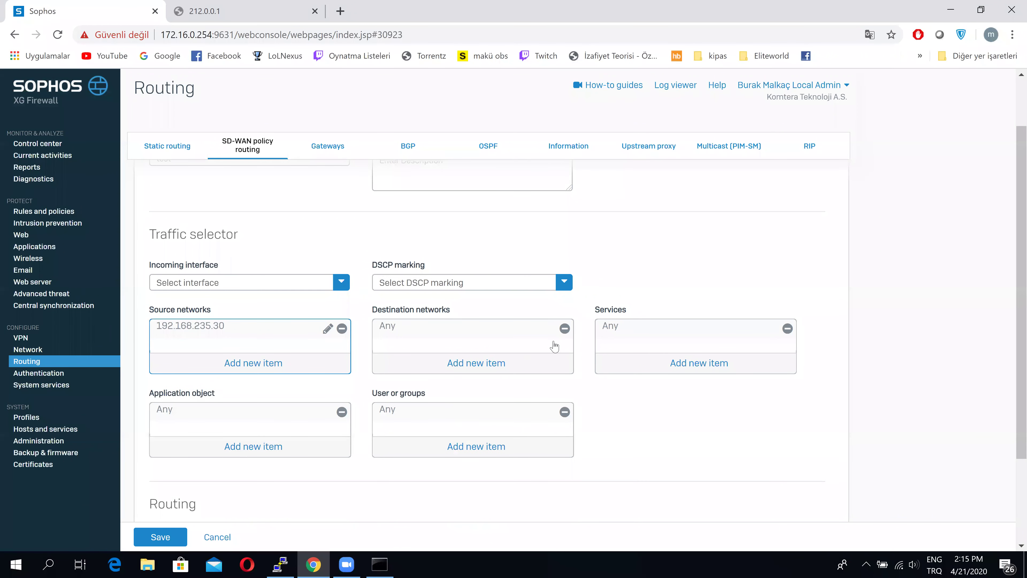
Replace Any in Destination networks with 188.132.220.132
{"action": "left_click", "coordinate": [564, 328]}
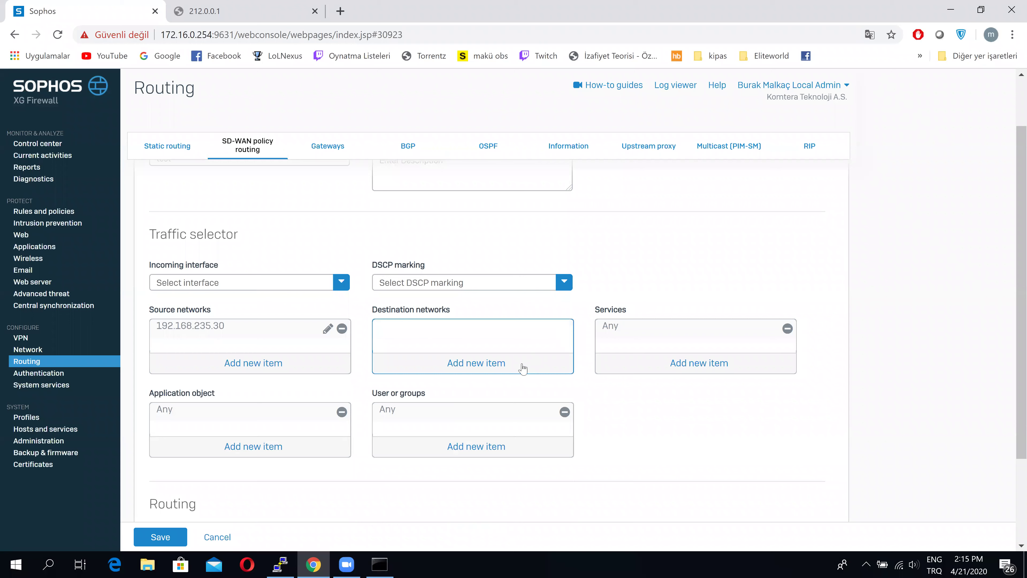
{"action": "left_click", "coordinate": [485, 367]}
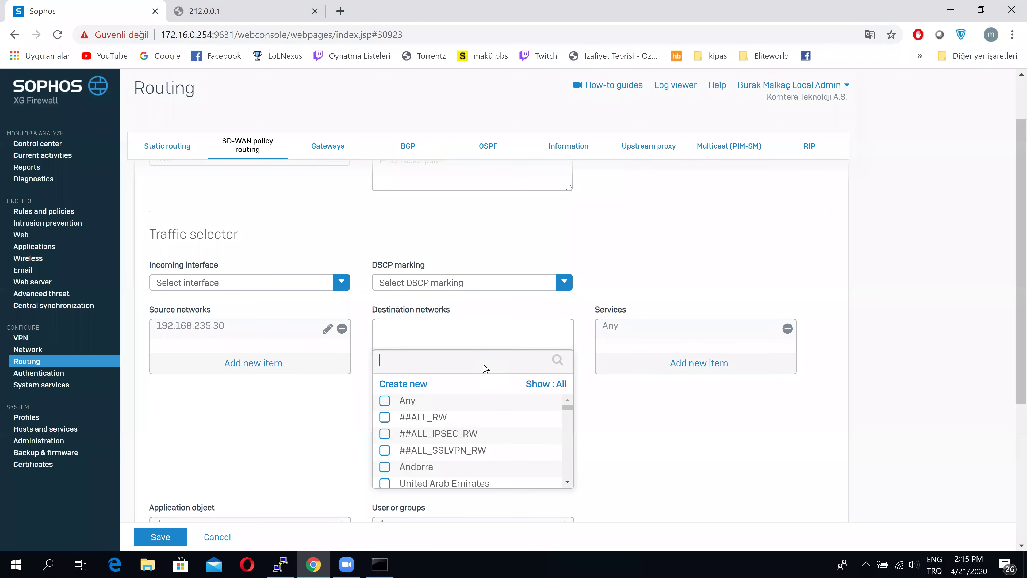
{"action": "type", "text": "188.132"}
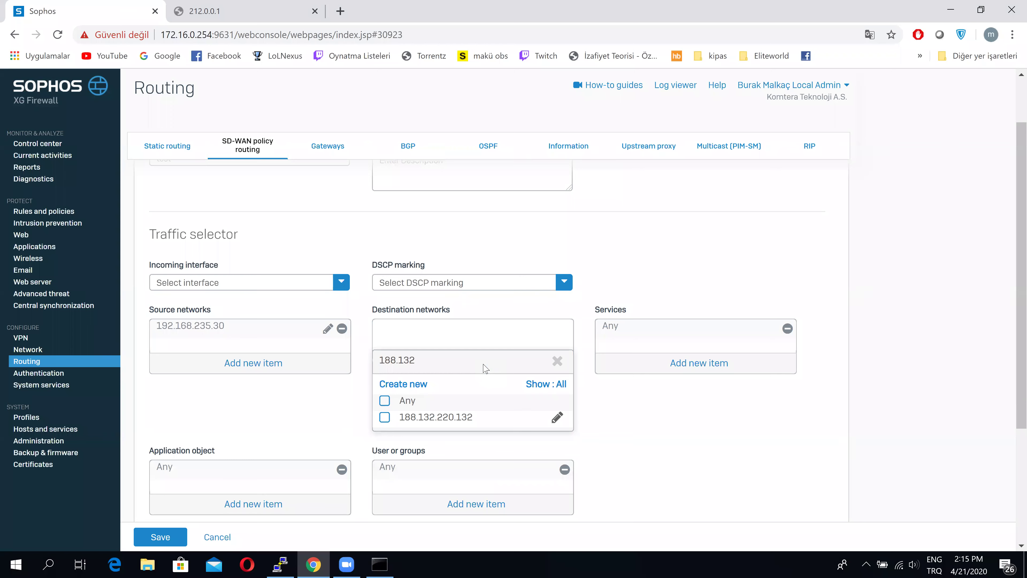
{"action": "left_click", "coordinate": [451, 425]}
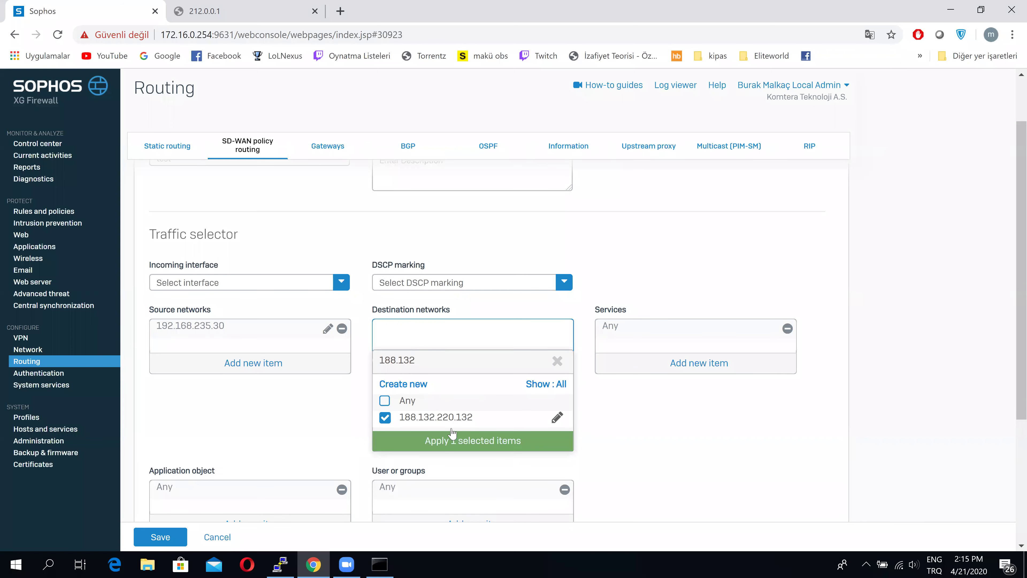
{"action": "left_click", "coordinate": [454, 435]}
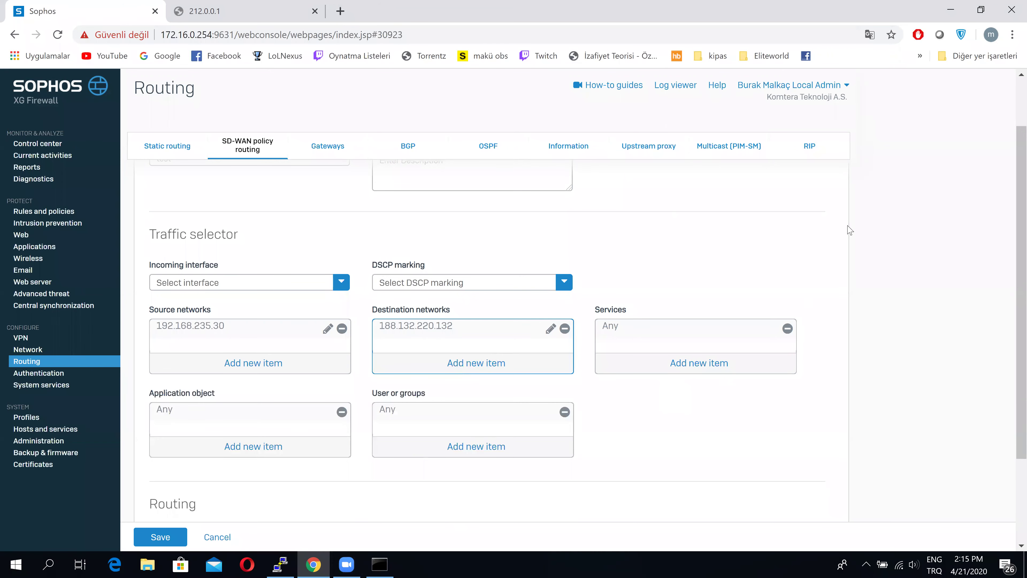
Run tracert -d 188.132.220.188, note the second hop, then stop the trace and minimize the console
{"action": "left_click", "coordinate": [380, 564]}
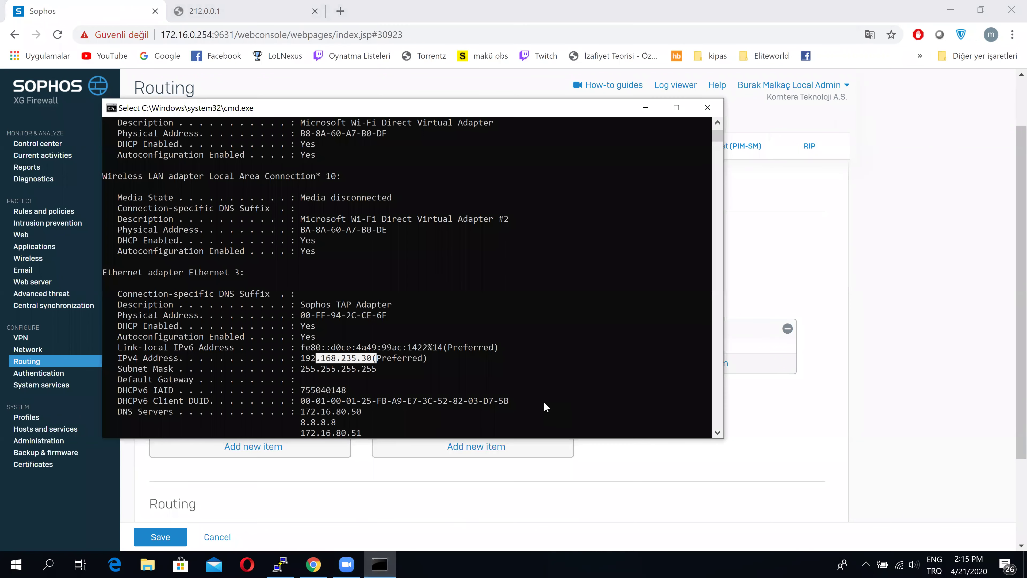
{"action": "type", "text": "trace"}
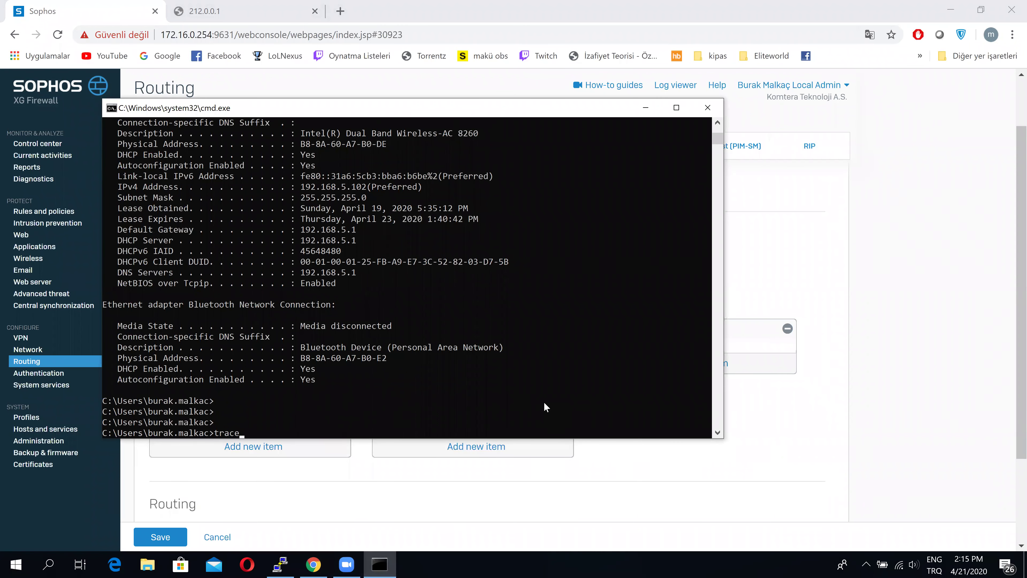
{"action": "type", "text": "rt -d 188.132.220.188"}
{"action": "key", "text": "Return"}
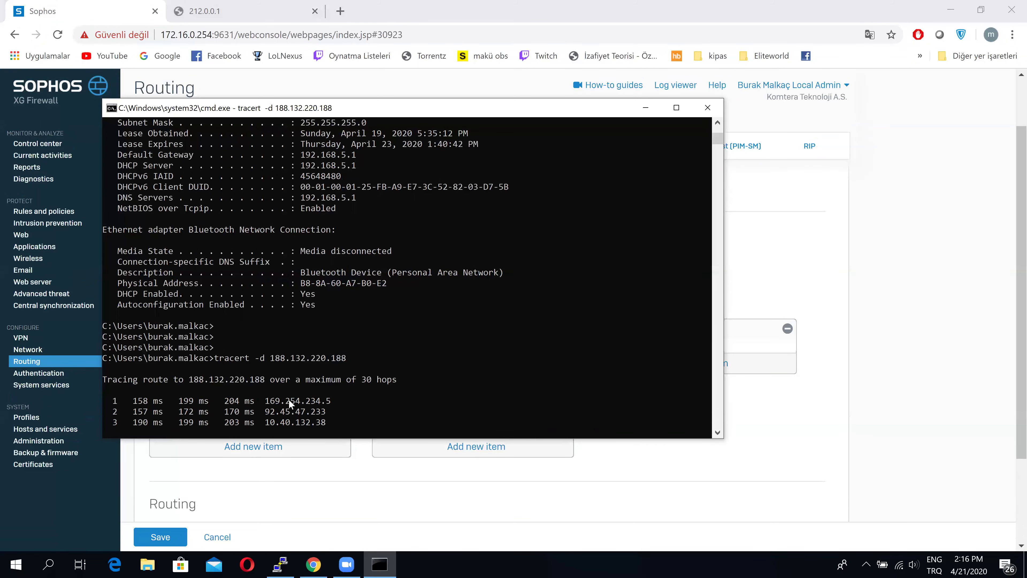
{"action": "left_click_drag", "start_coordinate": [259, 403], "coordinate": [274, 402]}
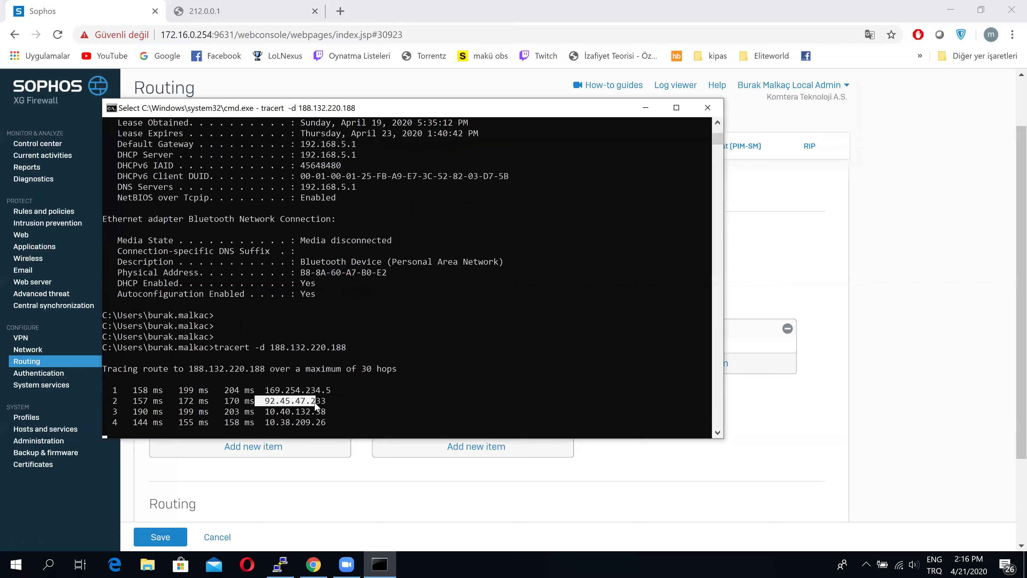
{"action": "right_click", "coordinate": [605, 237]}
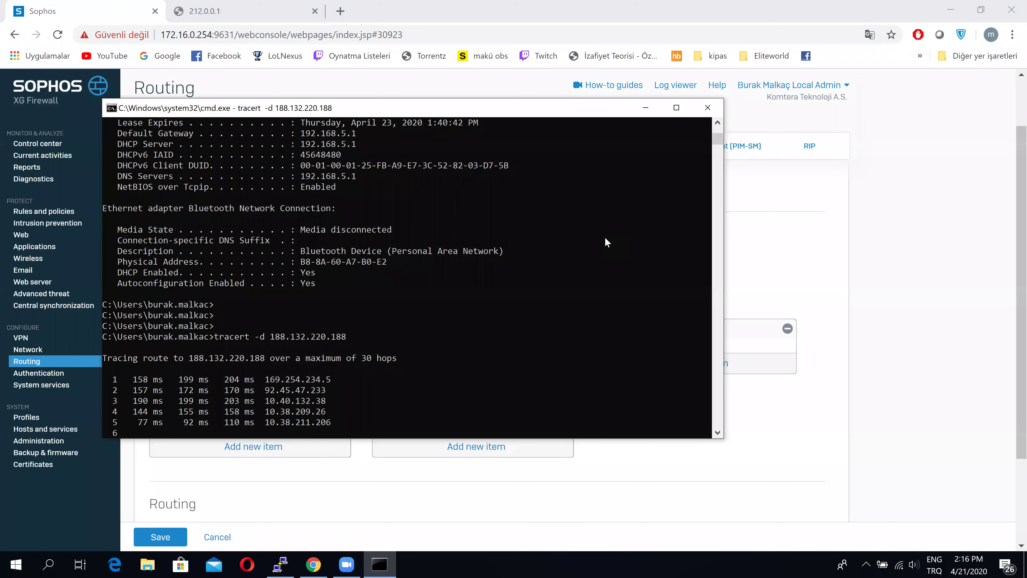
{"action": "key", "text": "ctrl+c"}
{"action": "left_click", "coordinate": [644, 108]}
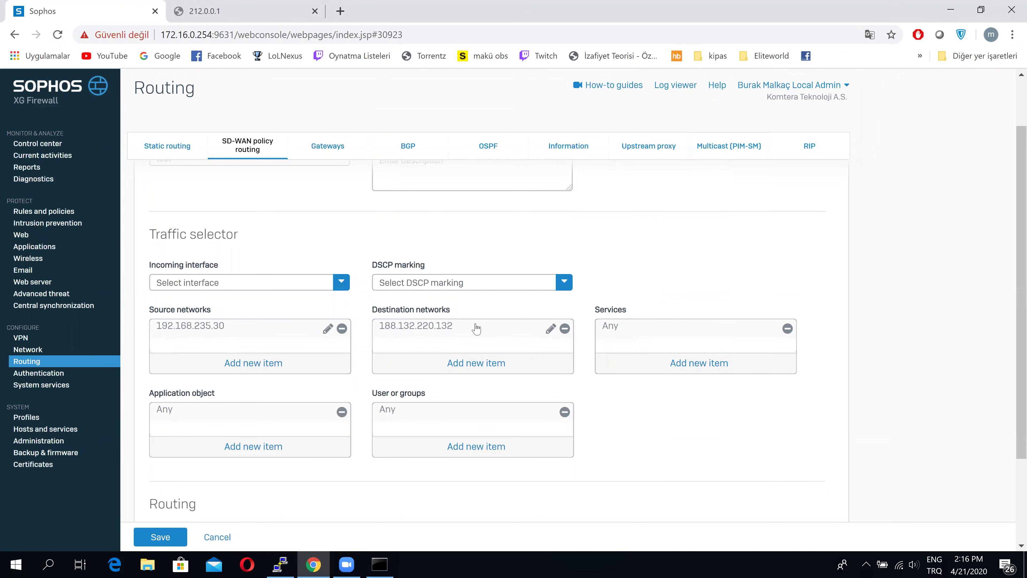
Set Lidyum_Sol as primary gateway, override the gateway monitoring decision, and save route 'test'
{"action": "scroll", "coordinate": [477, 328], "scroll_direction": "down", "scroll_amount": 1}
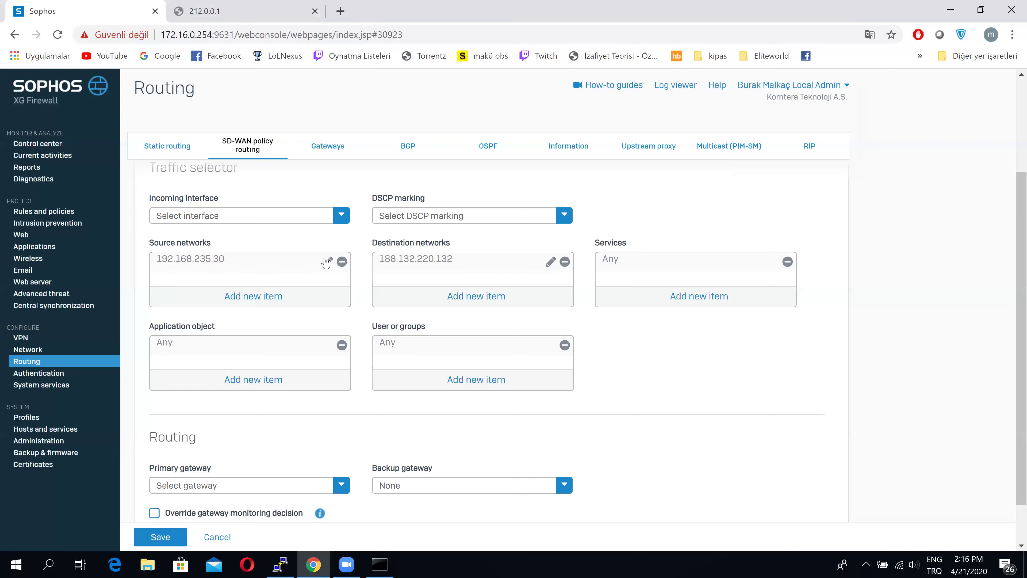
{"action": "scroll", "coordinate": [332, 400], "scroll_direction": "down", "scroll_amount": 1}
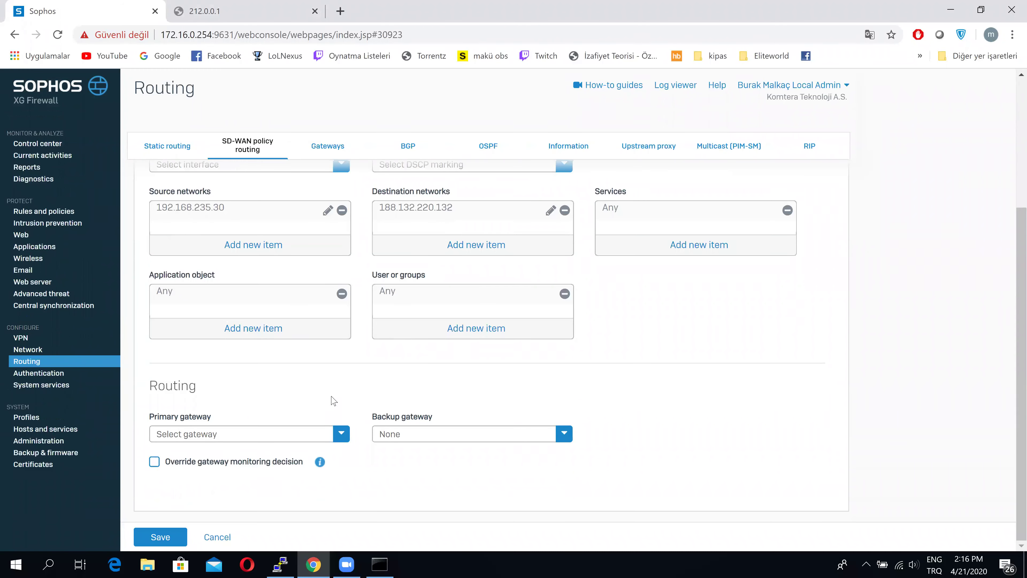
{"action": "left_click", "coordinate": [332, 436]}
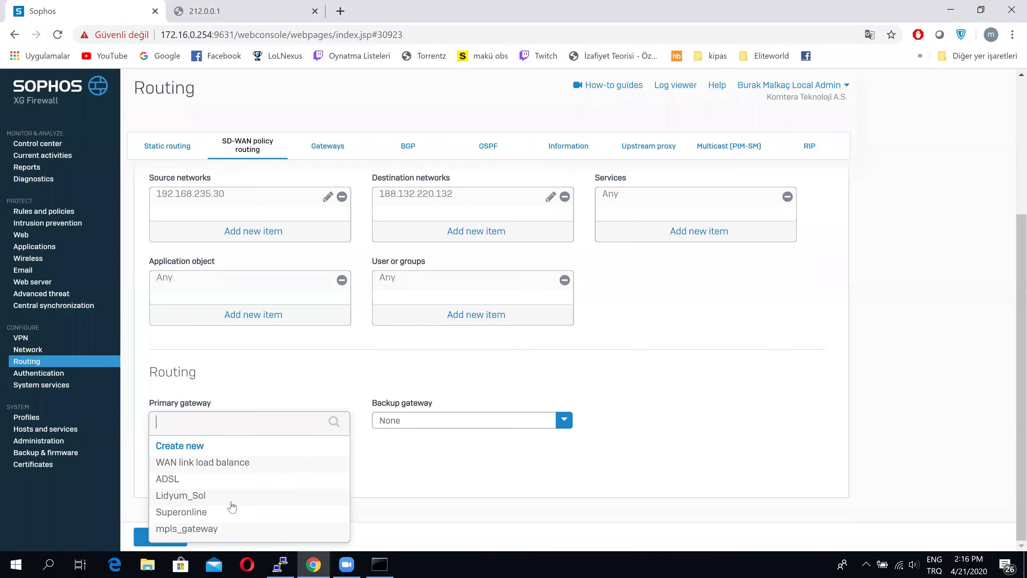
{"action": "left_click", "coordinate": [180, 496]}
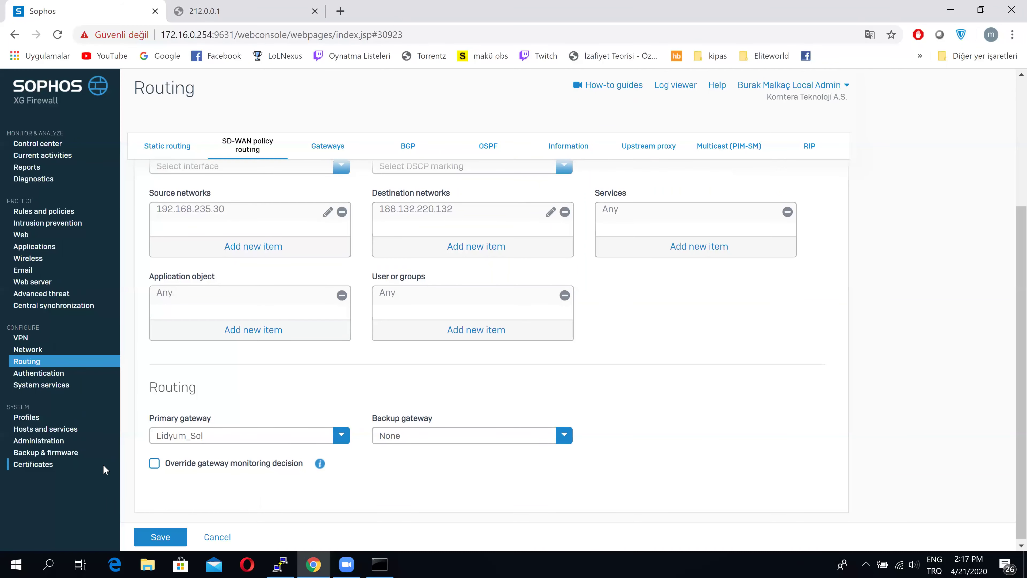
{"action": "left_click", "coordinate": [155, 465]}
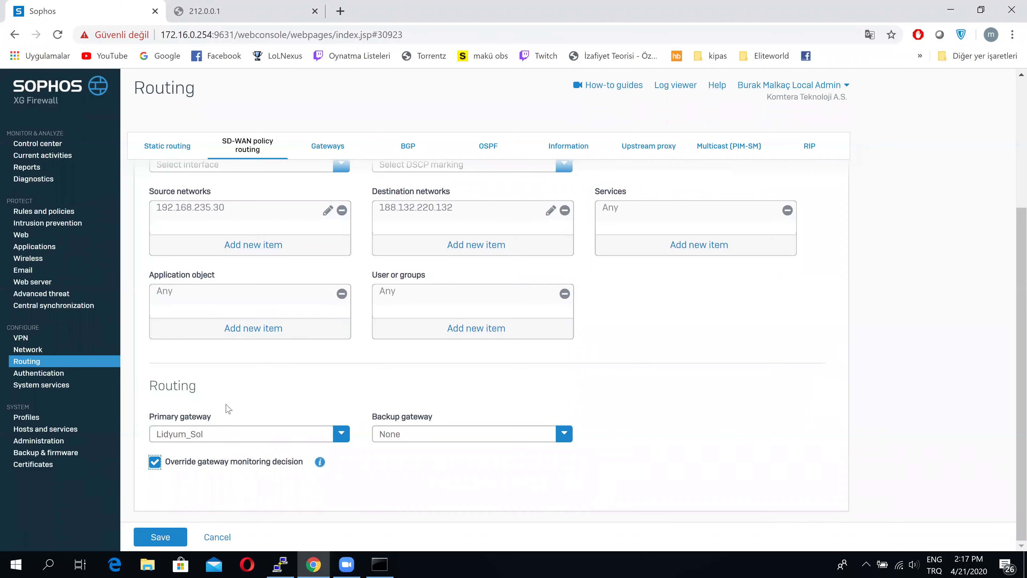
{"action": "scroll", "coordinate": [228, 409], "scroll_direction": "up", "scroll_amount": 2}
{"action": "left_click", "coordinate": [160, 536]}
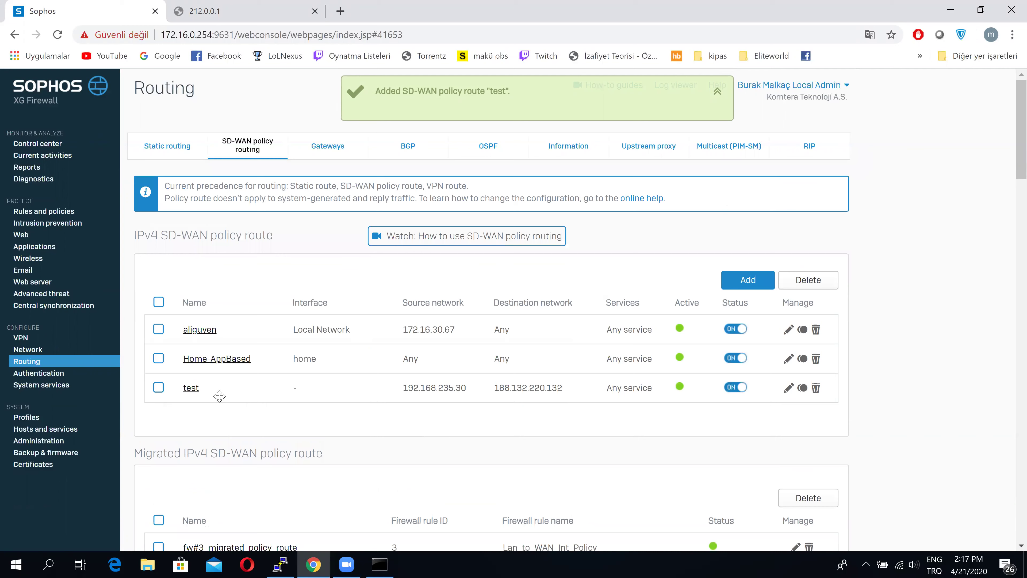
{"action": "left_click", "coordinate": [192, 388]}
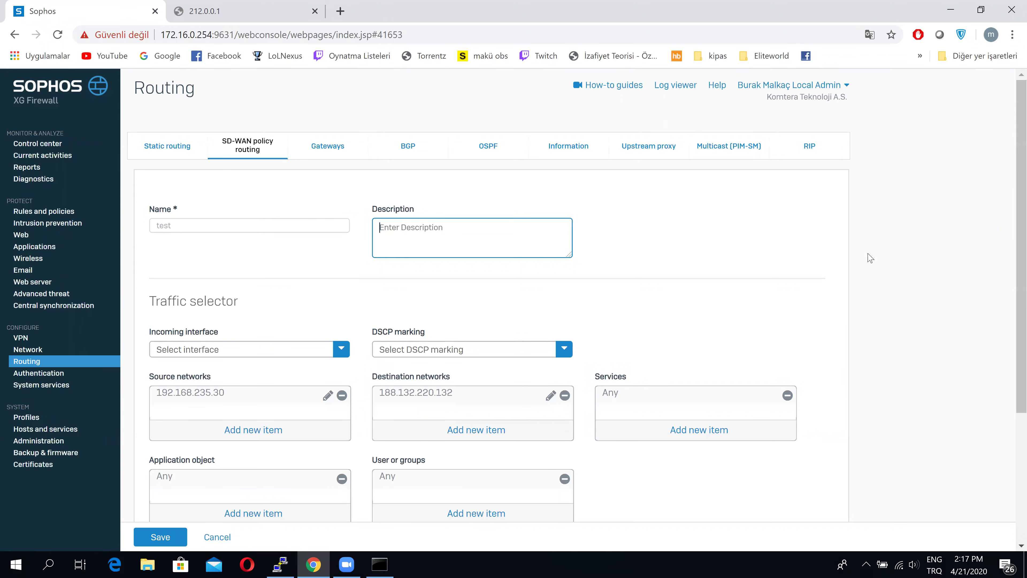
{"action": "scroll", "coordinate": [803, 221], "scroll_direction": "down", "scroll_amount": 2}
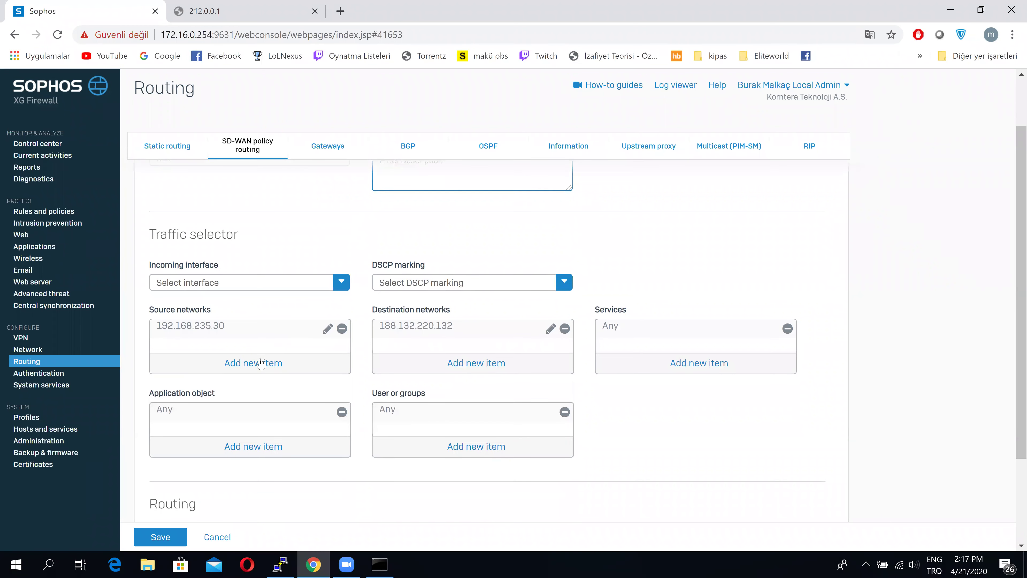
{"action": "scroll", "coordinate": [294, 287], "scroll_direction": "down", "scroll_amount": 1}
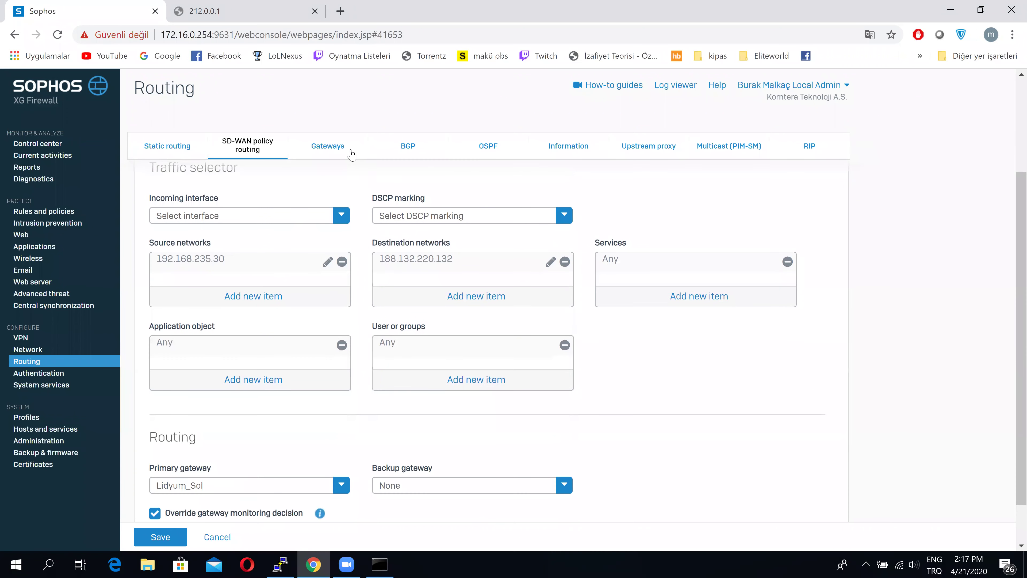
{"action": "left_click", "coordinate": [334, 157]}
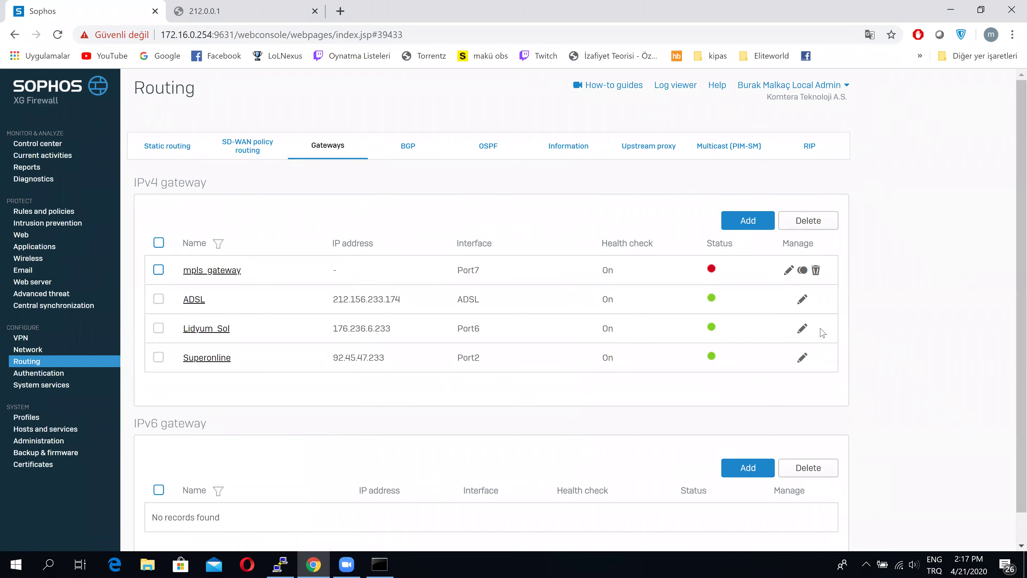
{"action": "right_click", "coordinate": [803, 303]}
{"action": "left_click", "coordinate": [803, 300]}
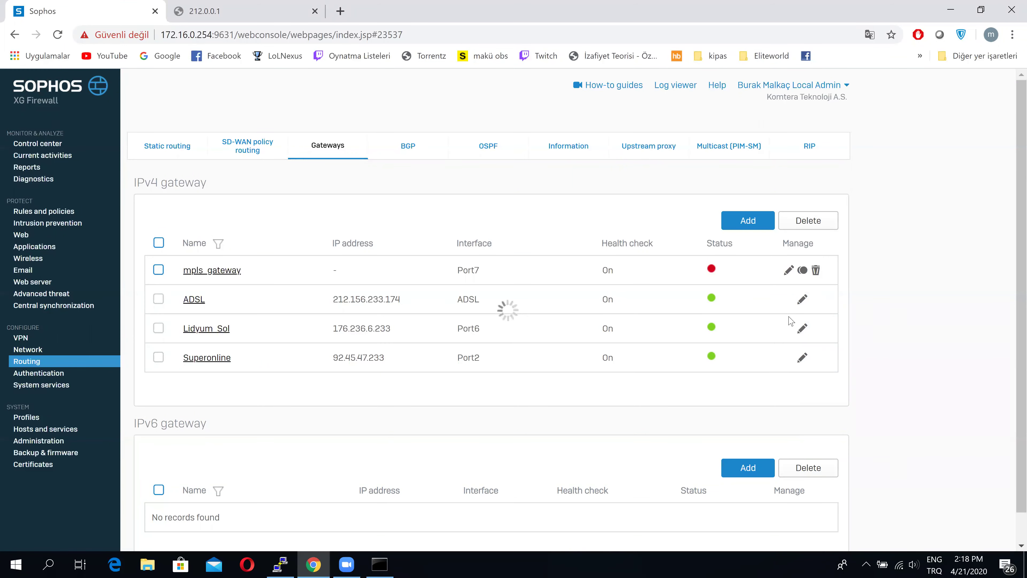
{"action": "scroll", "coordinate": [814, 326], "scroll_direction": "down", "scroll_amount": 2}
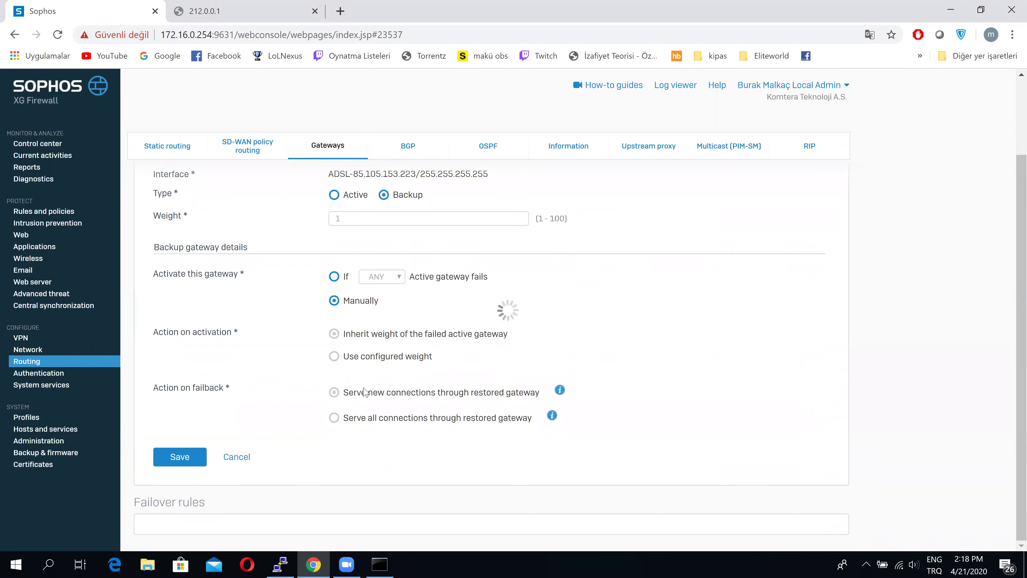
{"action": "scroll", "coordinate": [268, 451], "scroll_direction": "down", "scroll_amount": 4}
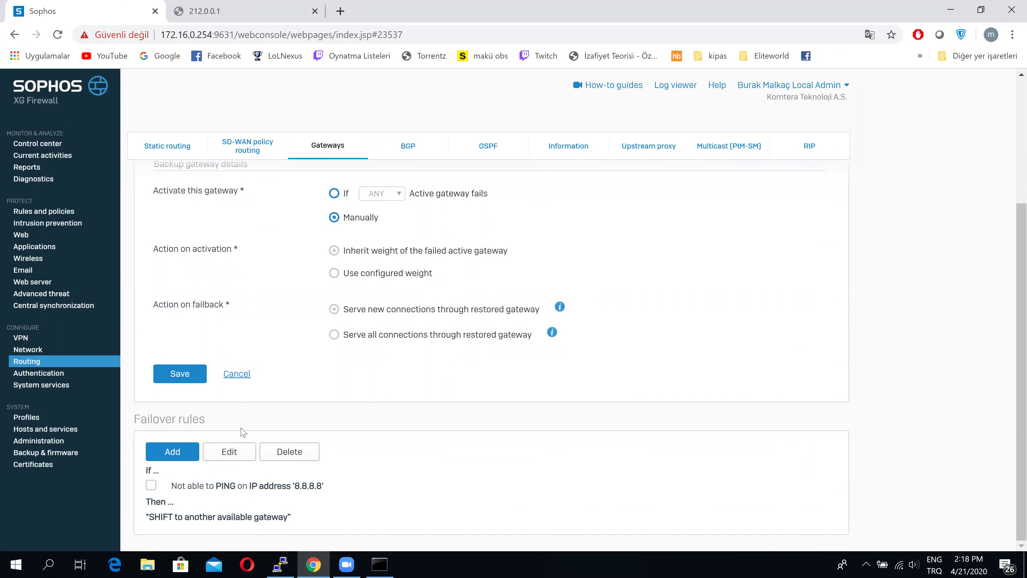
{"action": "left_click", "coordinate": [239, 451]}
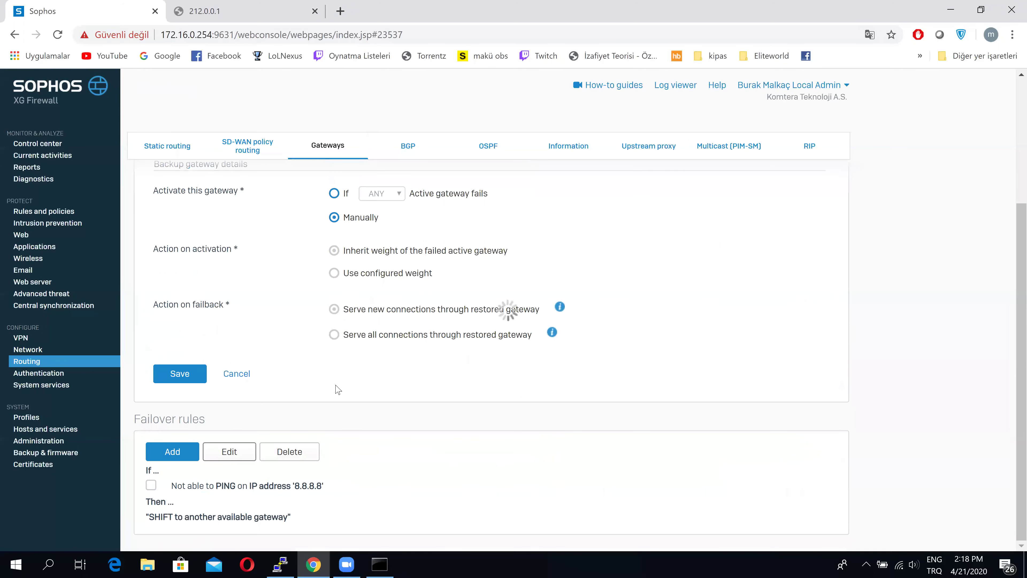
{"action": "scroll", "coordinate": [371, 362], "scroll_direction": "down", "scroll_amount": 2}
{"action": "scroll", "coordinate": [373, 364], "scroll_direction": "down", "scroll_amount": 3}
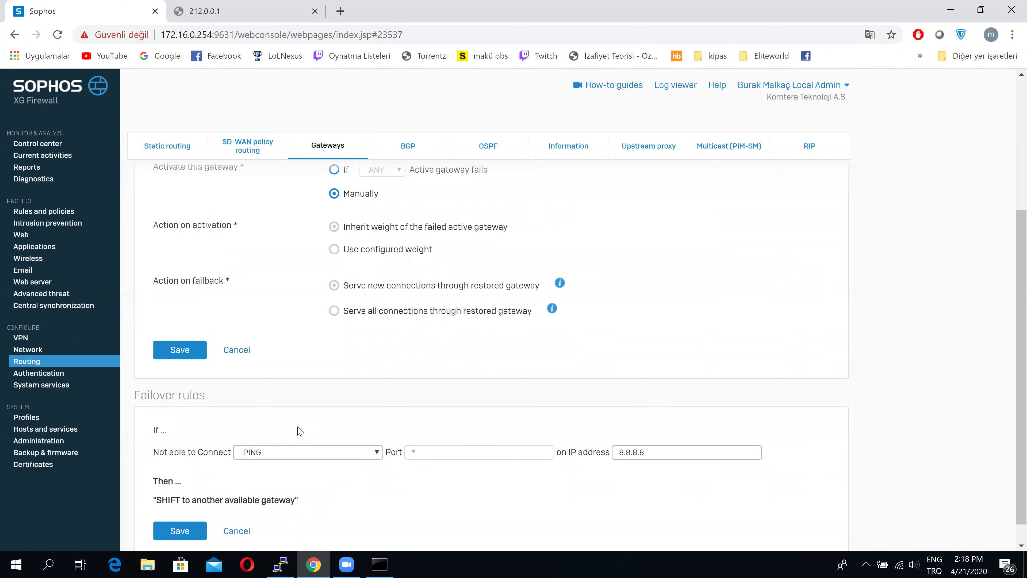
{"action": "left_click", "coordinate": [245, 534]}
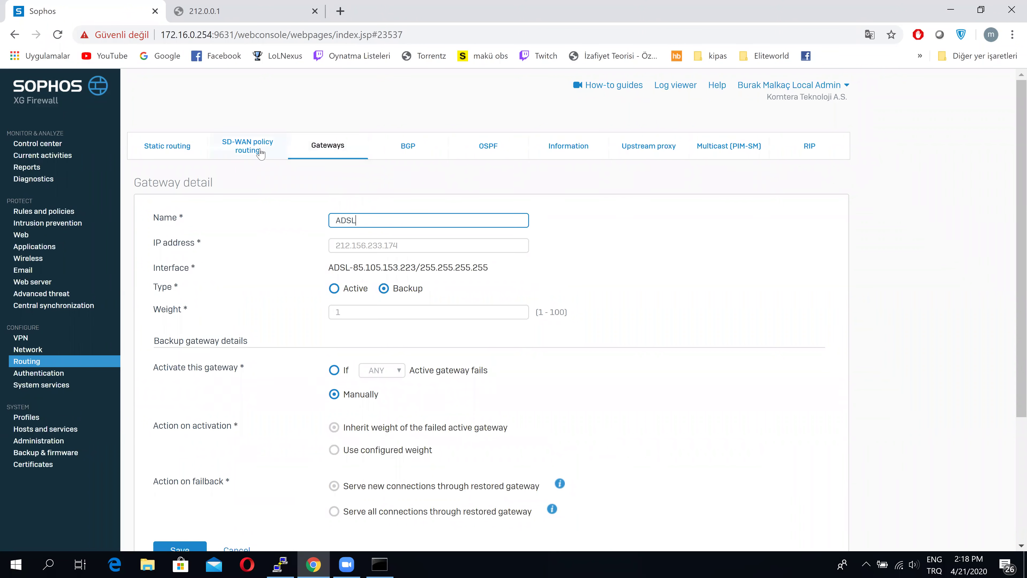
{"action": "left_click", "coordinate": [240, 144]}
{"action": "left_click", "coordinate": [240, 146]}
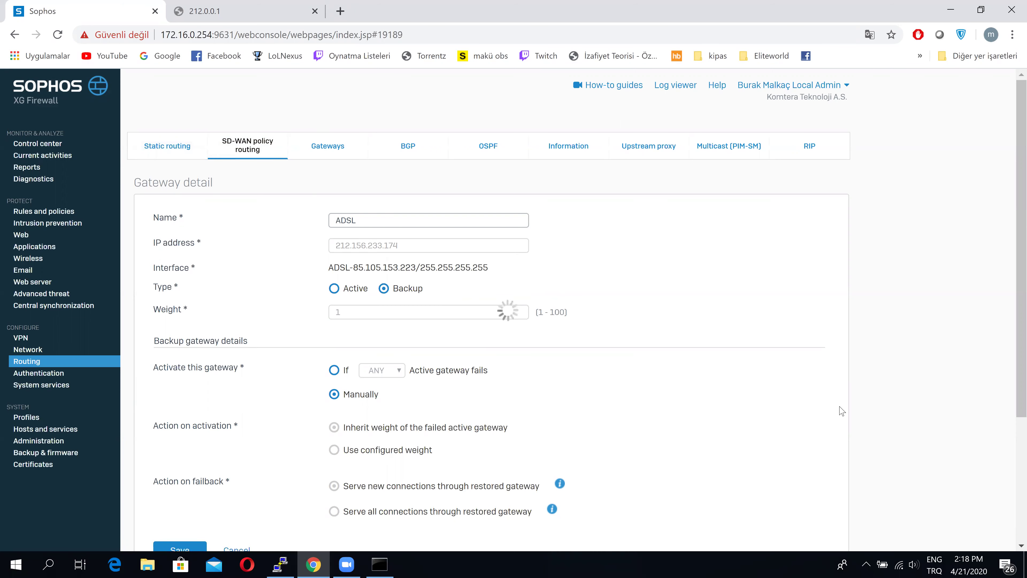
{"action": "scroll", "coordinate": [933, 385], "scroll_direction": "down", "scroll_amount": 5}
{"action": "scroll", "coordinate": [928, 378], "scroll_direction": "up", "scroll_amount": 3}
{"action": "left_click", "coordinate": [373, 565]}
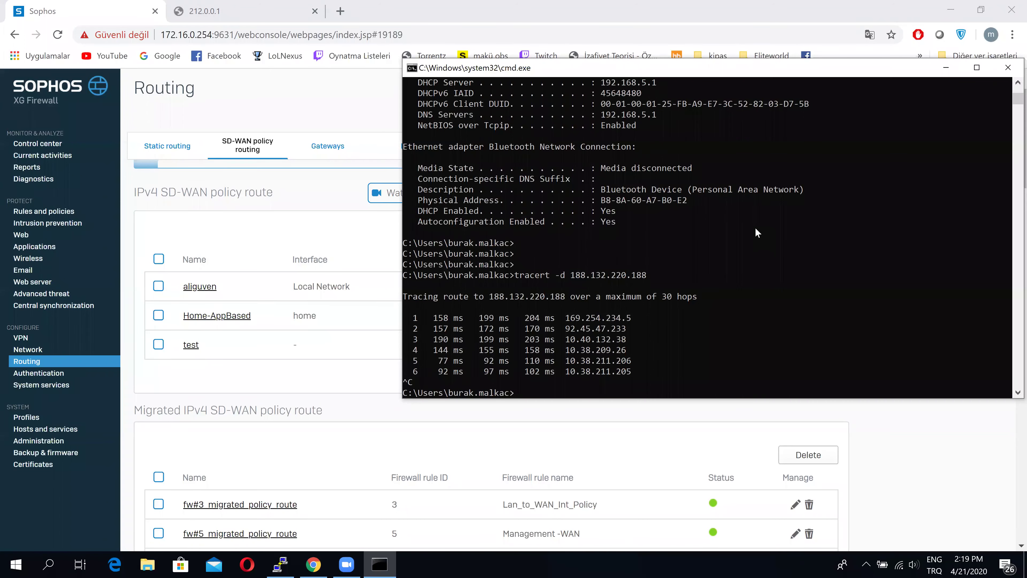
Rerun the trace to 188.132.220.188, then disconnect and reconnect KomteraCiscoVPN in Sophos Connect
{"action": "key", "text": "Up"}
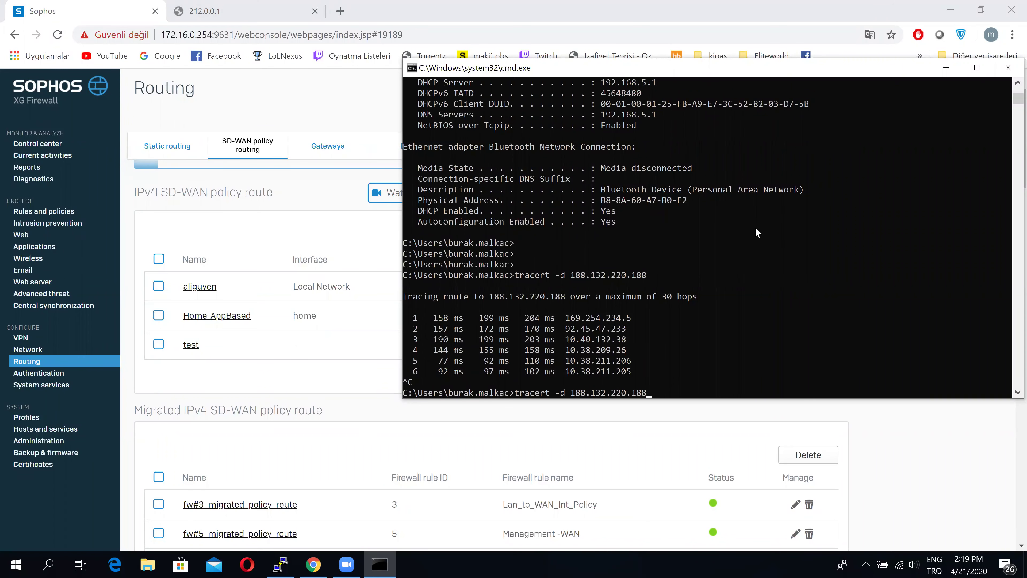
{"action": "key", "text": "Return"}
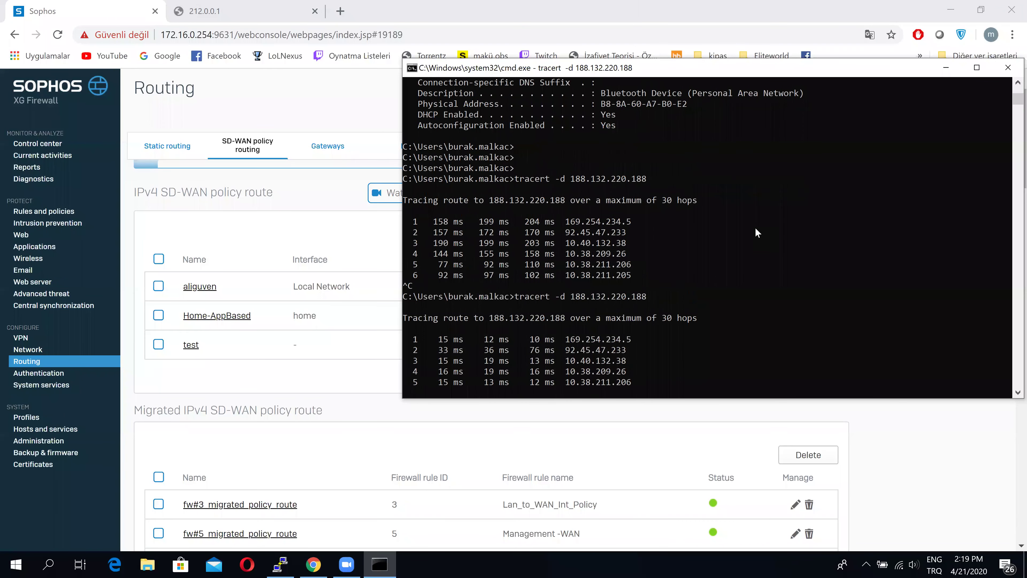
{"action": "left_click", "coordinate": [875, 564]}
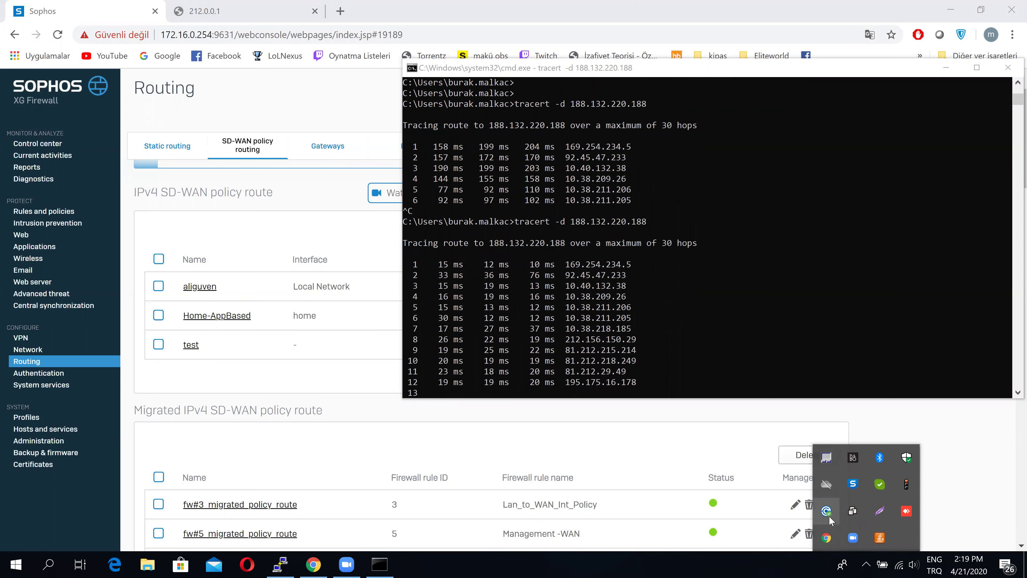
{"action": "left_click", "coordinate": [827, 511]}
{"action": "left_click", "coordinate": [886, 337]}
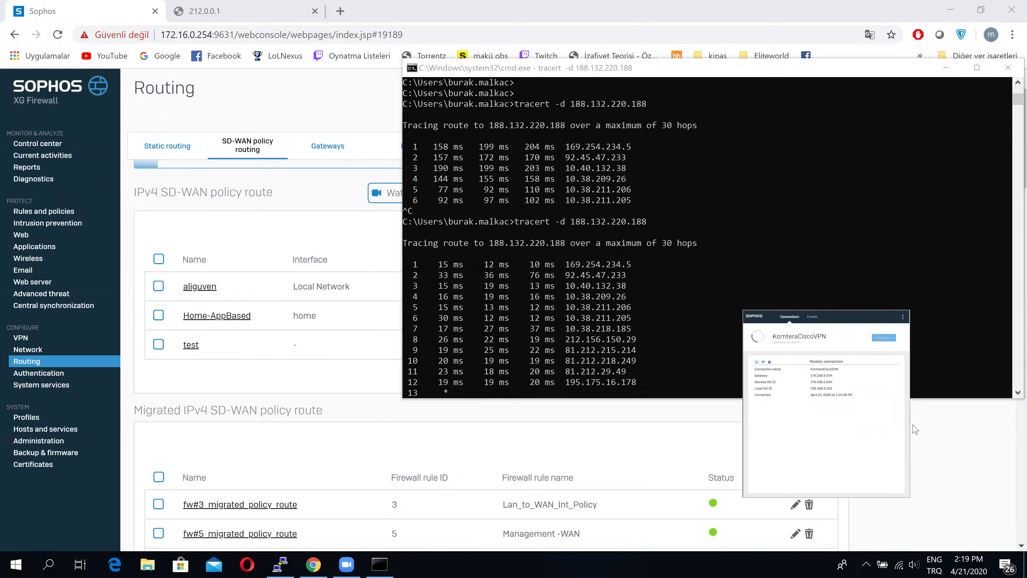
{"action": "left_click", "coordinate": [887, 338]}
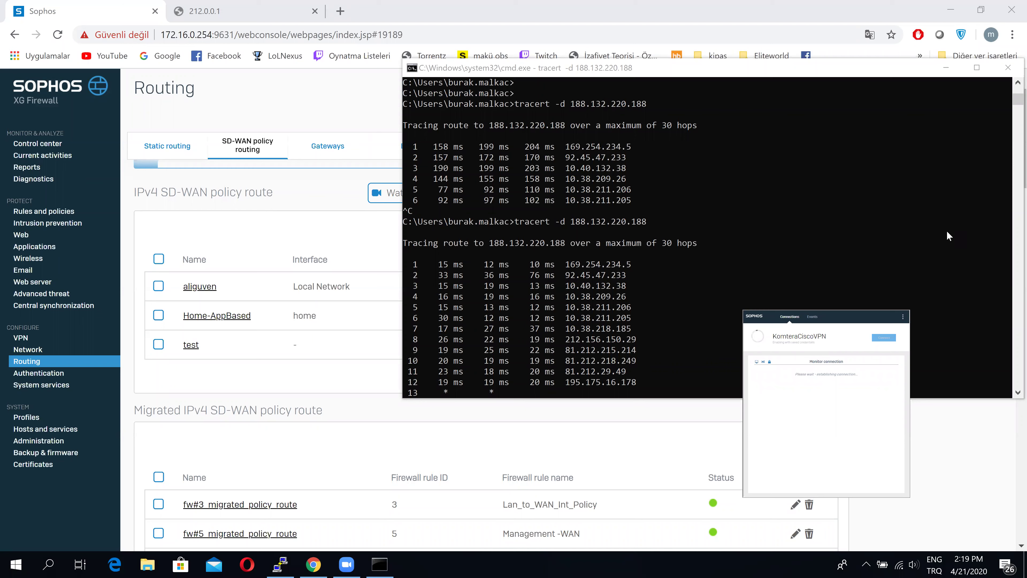
Trace 188.132.220.188 again after the reconnect and return to the firewall page
{"action": "left_click", "coordinate": [897, 237]}
{"action": "key", "text": "ctrl+c"}
{"action": "key", "text": "Up"}
{"action": "key", "text": "Return"}
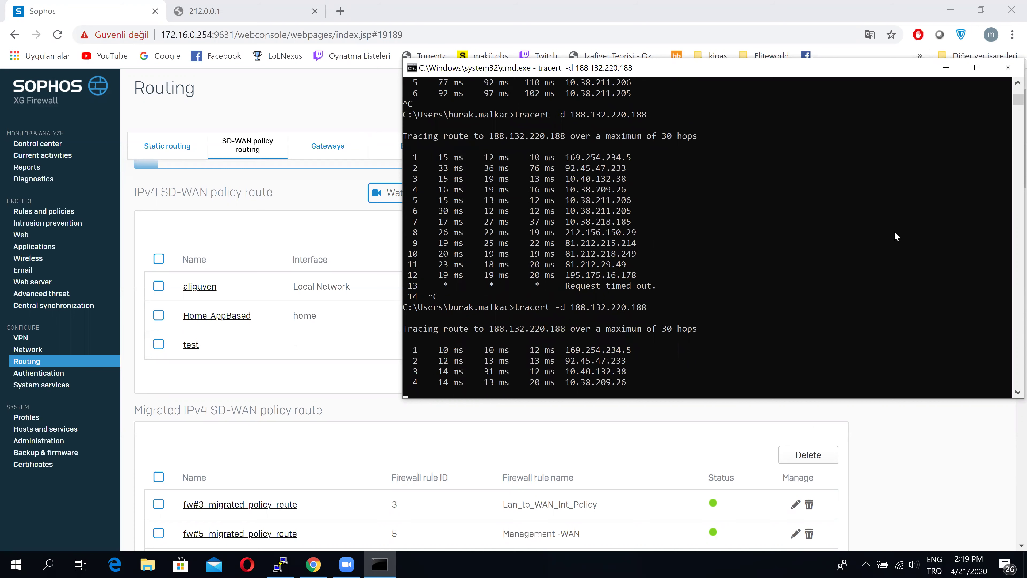
{"action": "key", "text": "ctrl+c"}
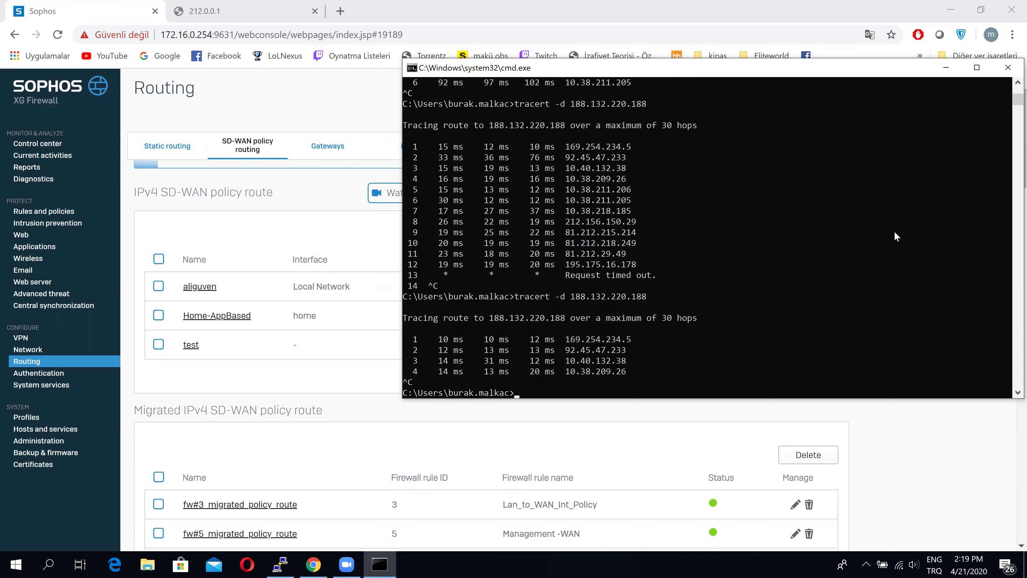
{"action": "left_click_drag", "start_coordinate": [900, 75], "coordinate": [879, 106]}
{"action": "key", "text": "Up"}
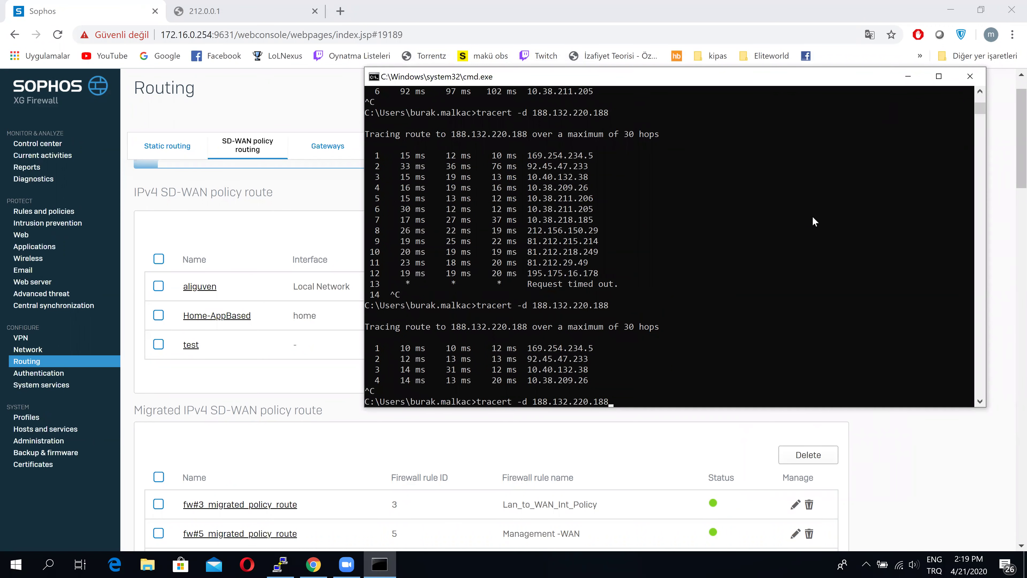
{"action": "left_click", "coordinate": [189, 349]}
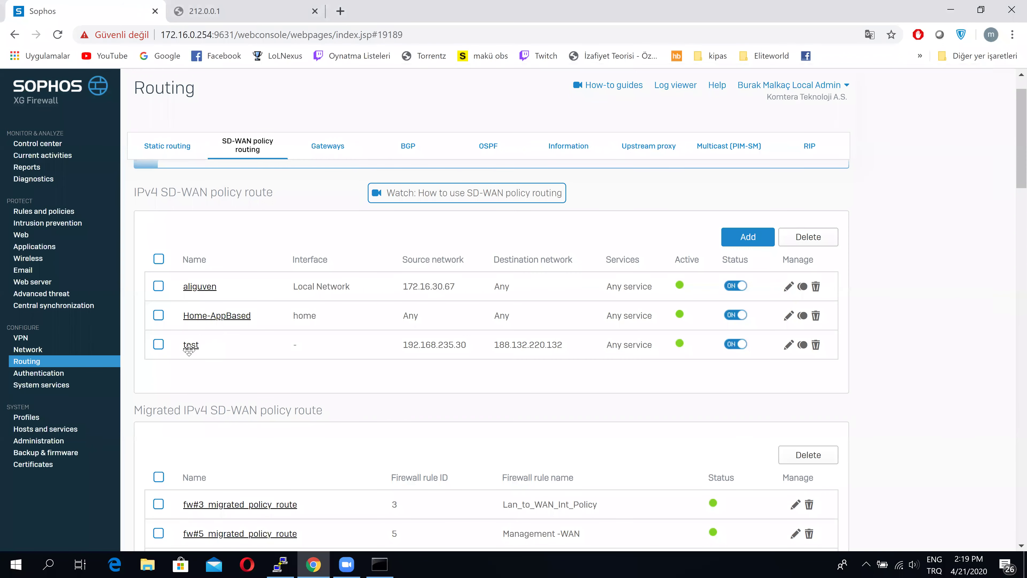
Rerun the trace to 188.132.220.188, then restore PuTTY and dismiss its Fatal Error
{"action": "scroll", "coordinate": [755, 370], "scroll_direction": "down", "scroll_amount": 1}
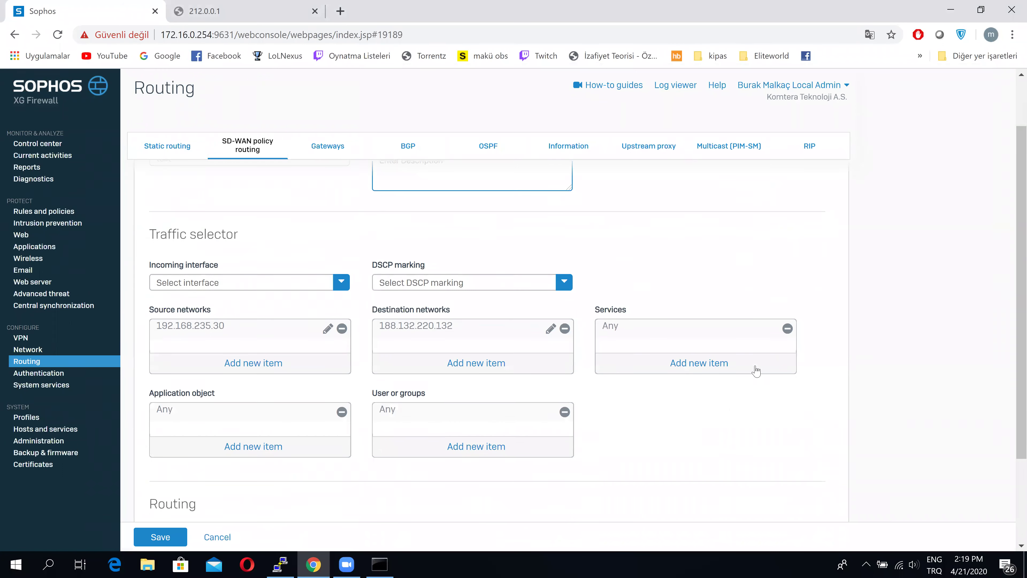
{"action": "scroll", "coordinate": [805, 352], "scroll_direction": "down", "scroll_amount": 1}
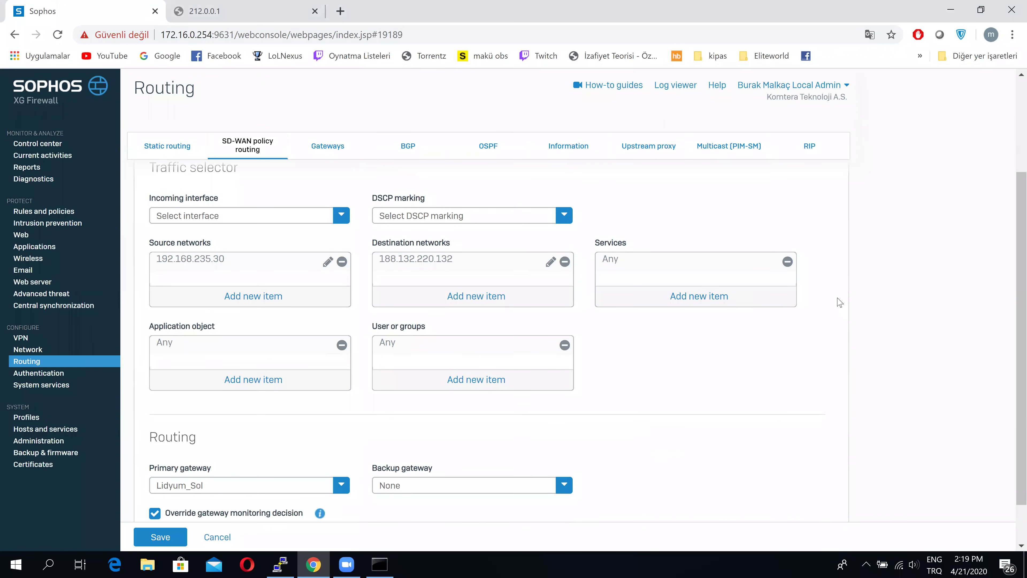
{"action": "scroll", "coordinate": [839, 302], "scroll_direction": "down", "scroll_amount": 1}
{"action": "left_click", "coordinate": [379, 564]}
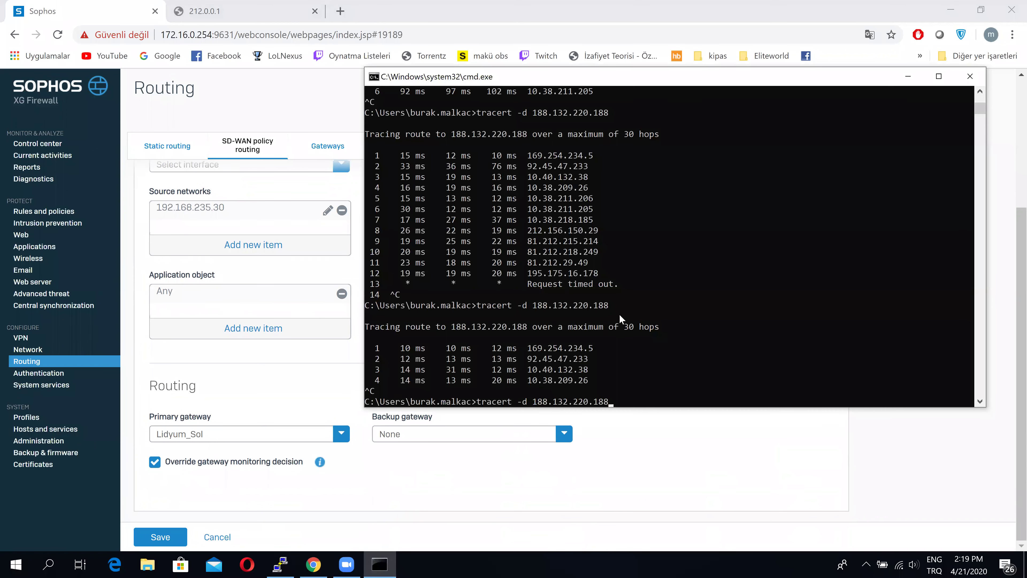
{"action": "key", "text": "Return"}
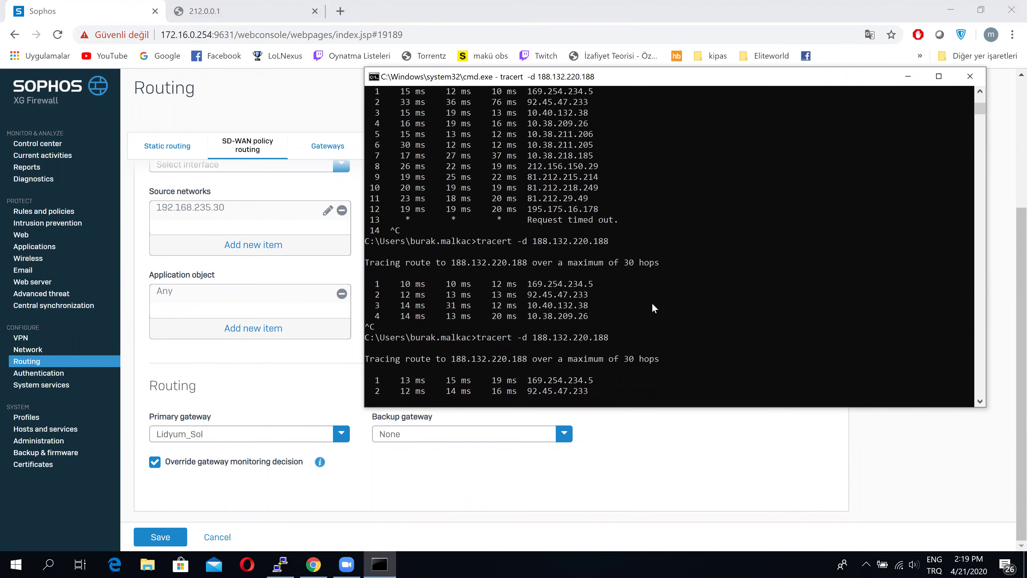
{"action": "left_click", "coordinate": [908, 76]}
{"action": "left_click", "coordinate": [277, 562]}
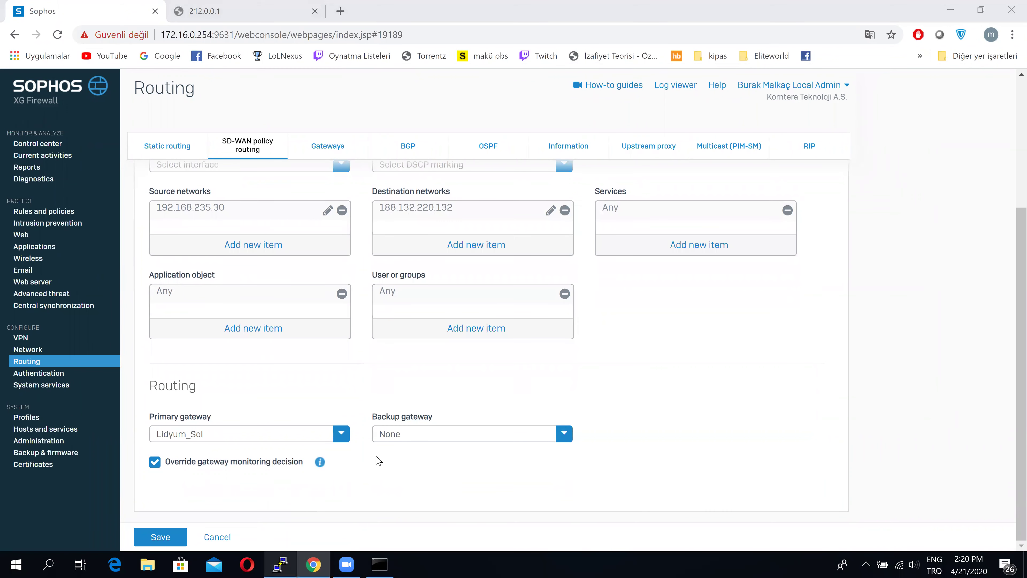
{"action": "left_click", "coordinate": [601, 329]}
Restart the dropped PuTTY session and log back into the firewall console
{"action": "right_click", "coordinate": [451, 105]}
{"action": "left_click", "coordinate": [511, 218]}
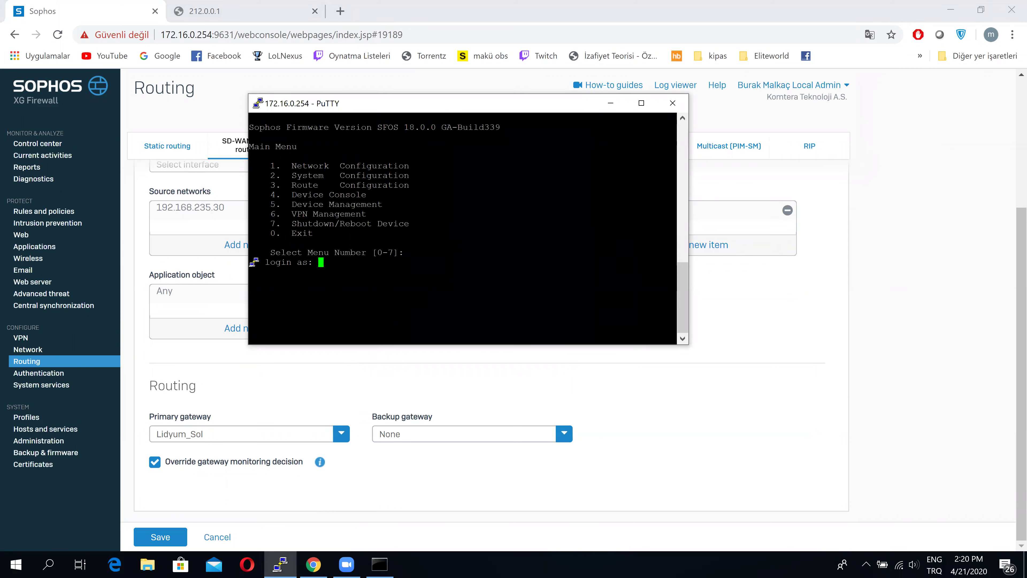
{"action": "type", "text": "admin"}
{"action": "key", "text": "Return"}
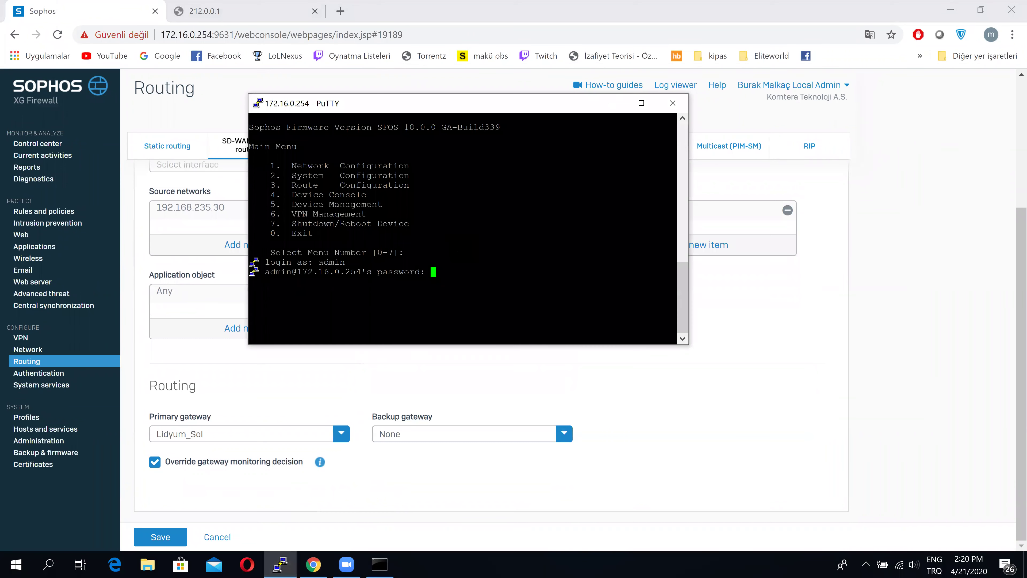
{"action": "key", "text": "Return"}
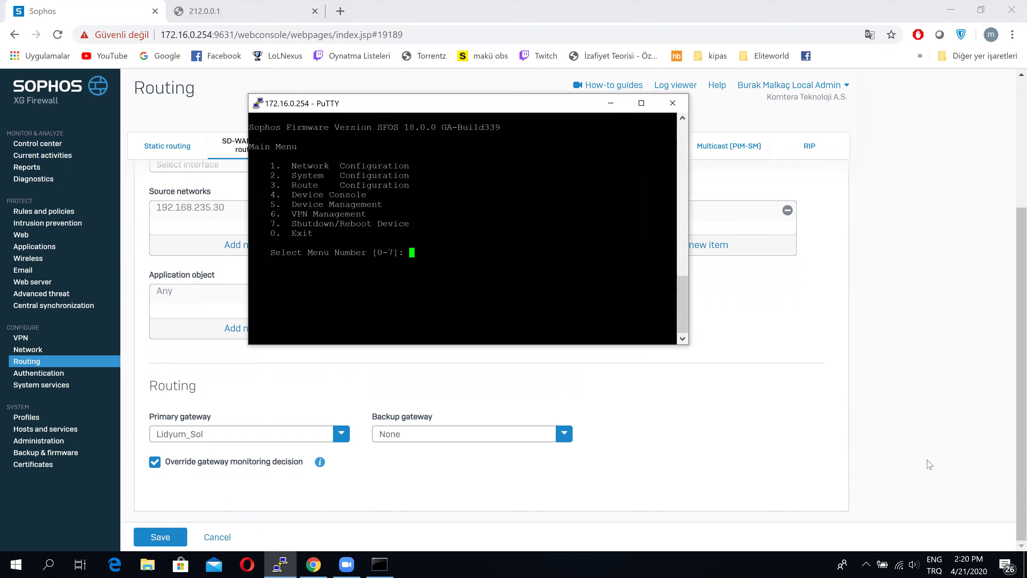
Choose Device Management (5) then Advanced Shell (3), maximize PuTTY, and type conntrack -E | 188.132.220.132
{"action": "left_click", "coordinate": [866, 564]}
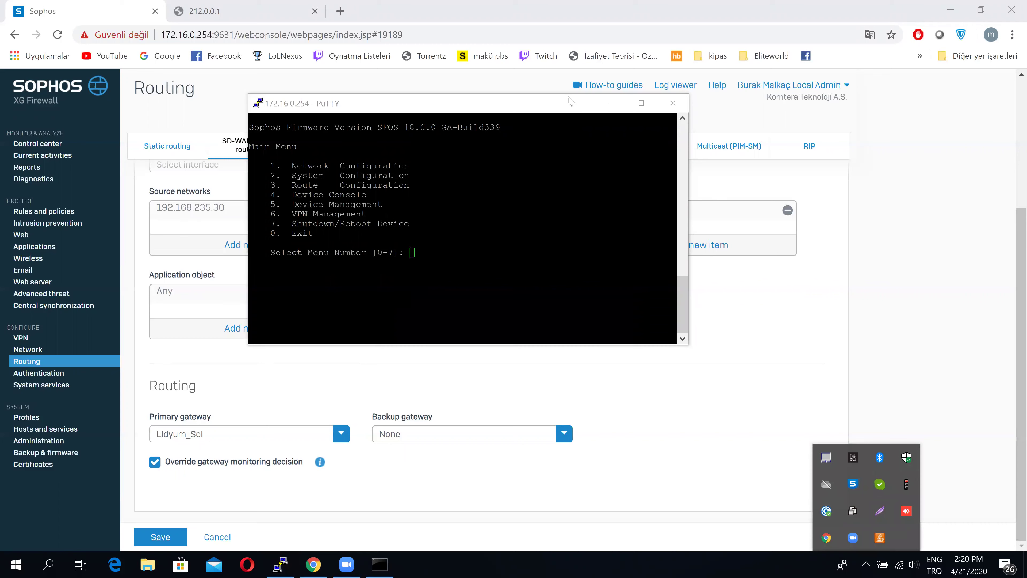
{"action": "left_click_drag", "start_coordinate": [558, 109], "coordinate": [630, 106]}
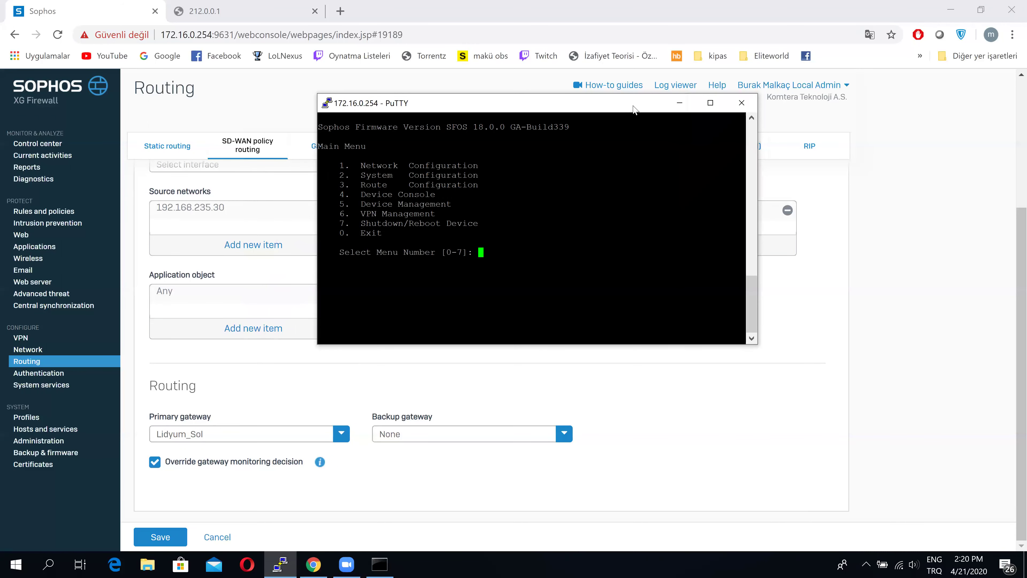
{"action": "left_click_drag", "start_coordinate": [633, 109], "coordinate": [722, 123]}
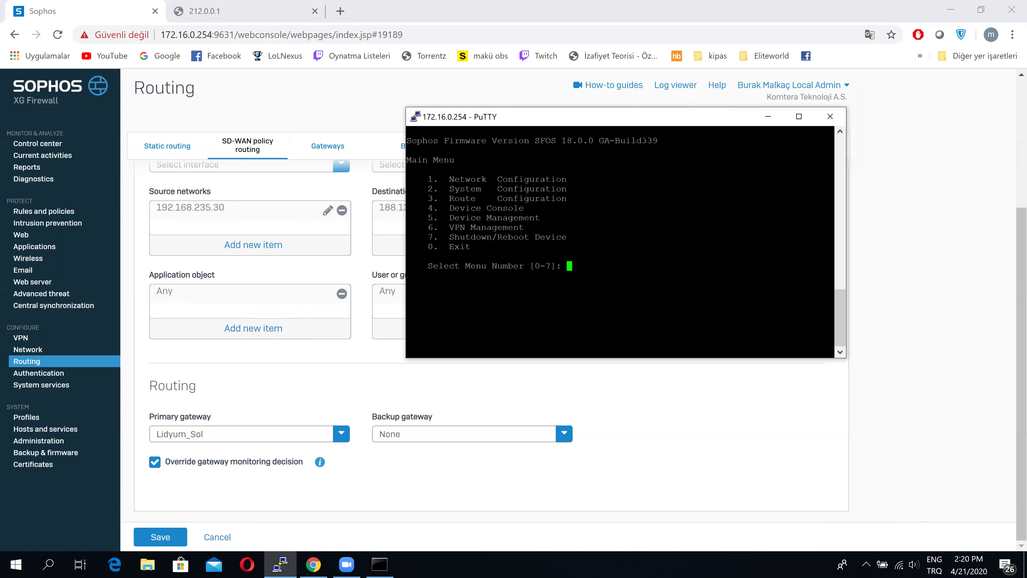
{"action": "type", "text": "5"}
{"action": "key", "text": "Return"}
{"action": "type", "text": "3"}
{"action": "key", "text": "Return"}
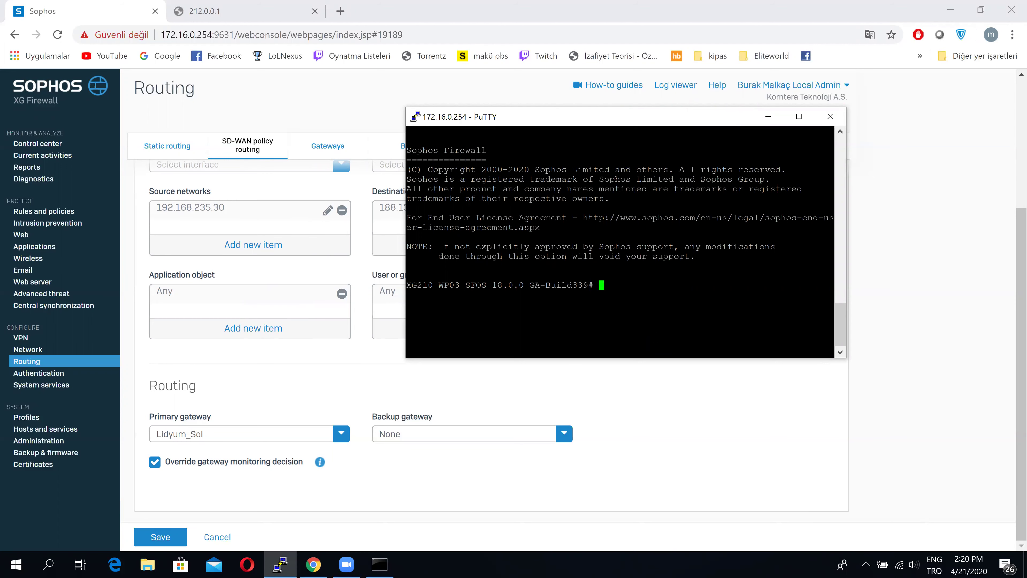
{"action": "left_click", "coordinate": [798, 116]}
{"action": "type", "text": "conntrack "}
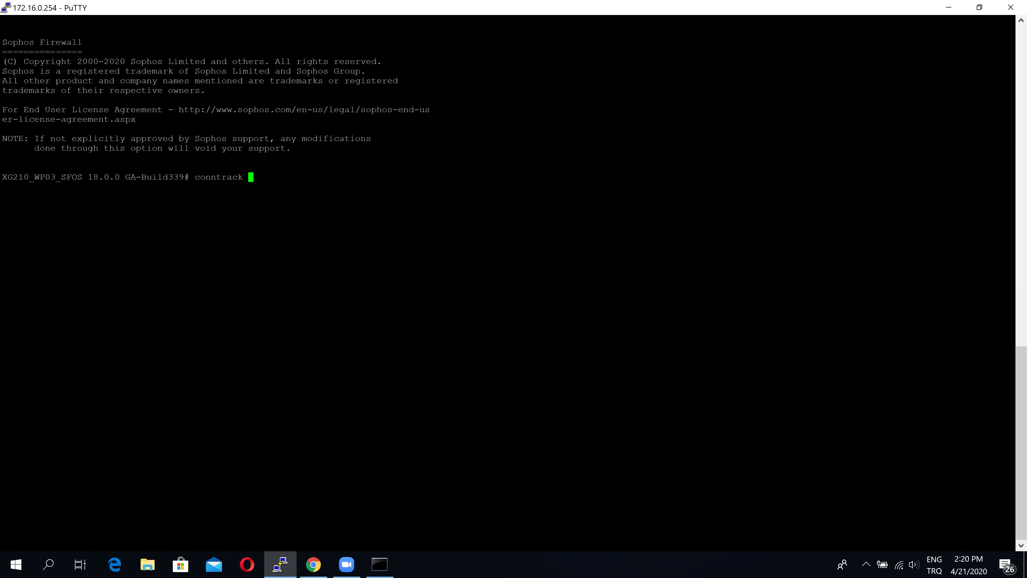
{"action": "type", "text": "-E | 188.132.220.132"}
Run conntrack -E, then fix it to conntrack -E | grep 188.132.220.132
{"action": "key", "text": "Return"}
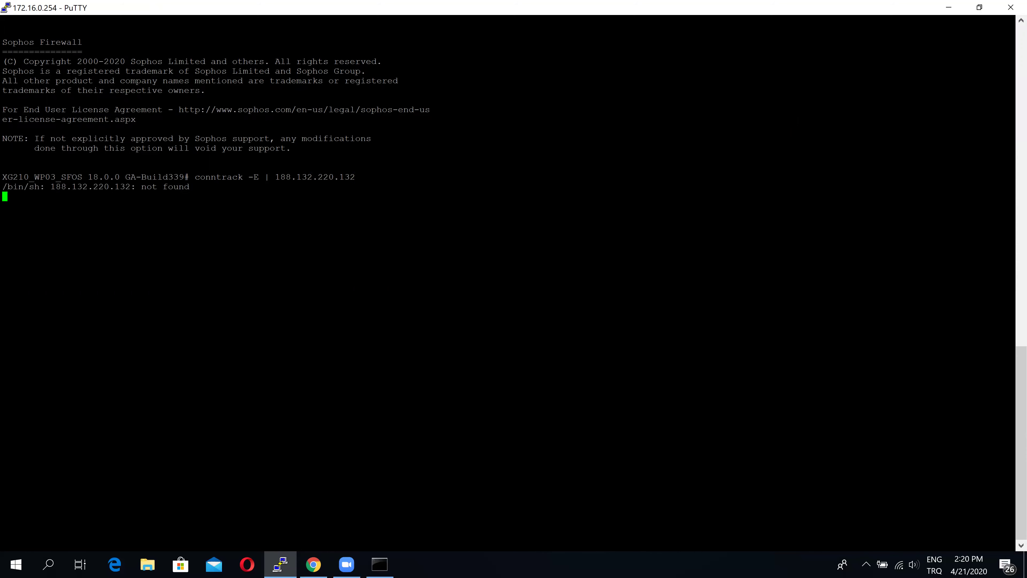
{"action": "key", "text": "ctrl+c"}
{"action": "key", "text": "Up"}
{"action": "key", "text": "Left"}
{"action": "key", "text": "Left"}
{"action": "key", "text": "Left"}
{"action": "key", "text": "Left"}
{"action": "key", "text": "Left"}
{"action": "key", "text": "Left"}
{"action": "key", "text": "Left"}
{"action": "key", "text": "Left"}
{"action": "key", "text": "Left"}
{"action": "key", "text": "Left"}
{"action": "key", "text": "Left"}
{"action": "key", "text": "Left"}
{"action": "key", "text": "Left"}
{"action": "key", "text": "Left"}
{"action": "key", "text": "Left"}
{"action": "type", "text": "grep"}
{"action": "key", "text": "Return"}
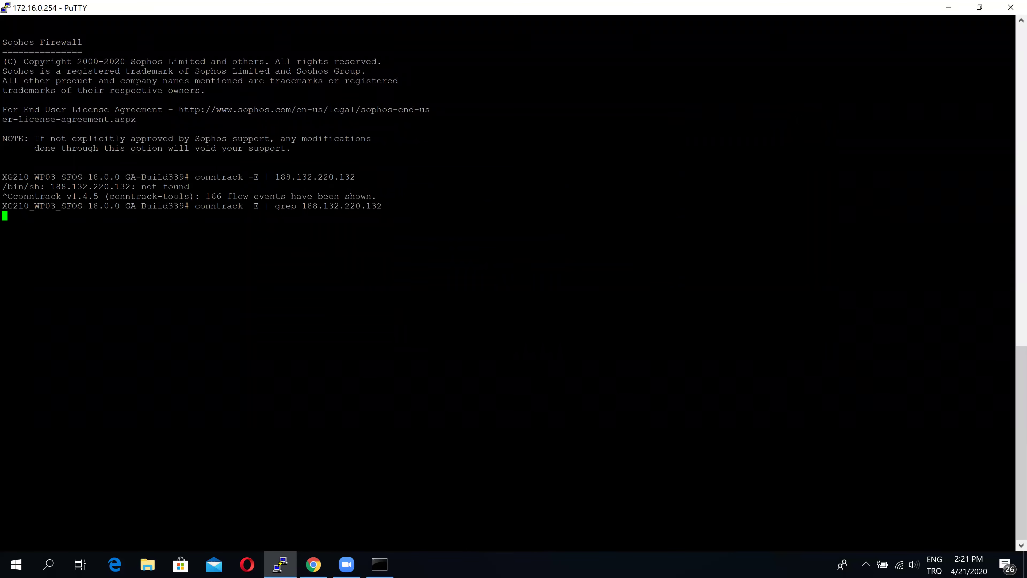
Ping 188.132.220.132 from Command Prompt to generate tracked traffic
{"action": "left_click", "coordinate": [372, 564]}
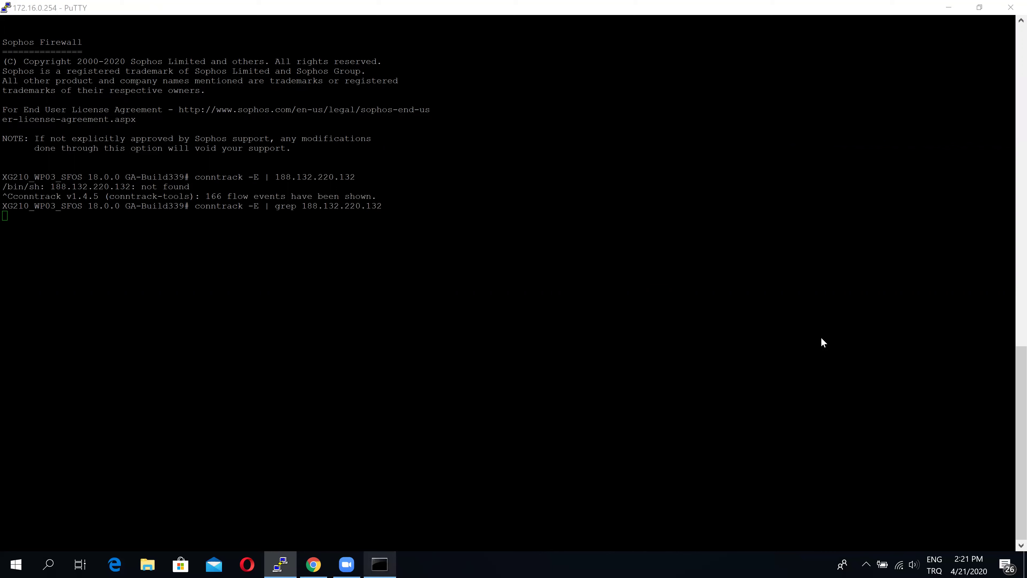
{"action": "type", "text": "ping 188.132.220.132"}
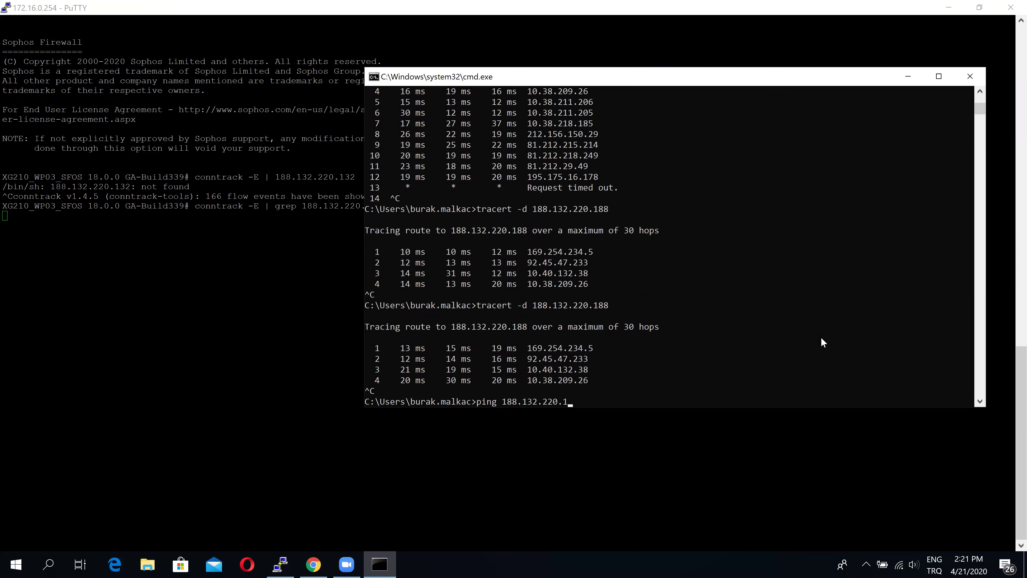
{"action": "key", "text": "Return"}
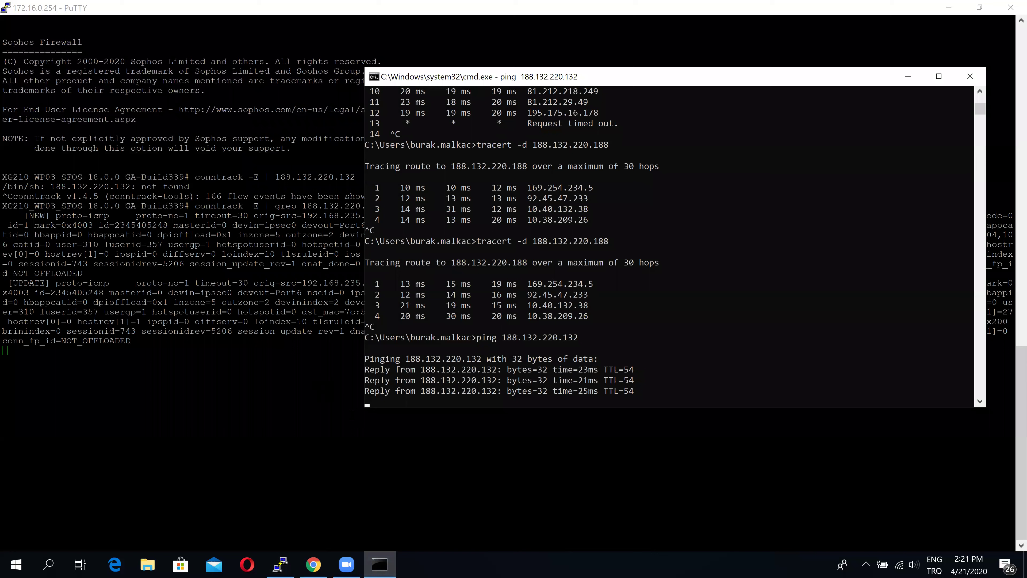
{"action": "key", "text": "alt+Tab"}
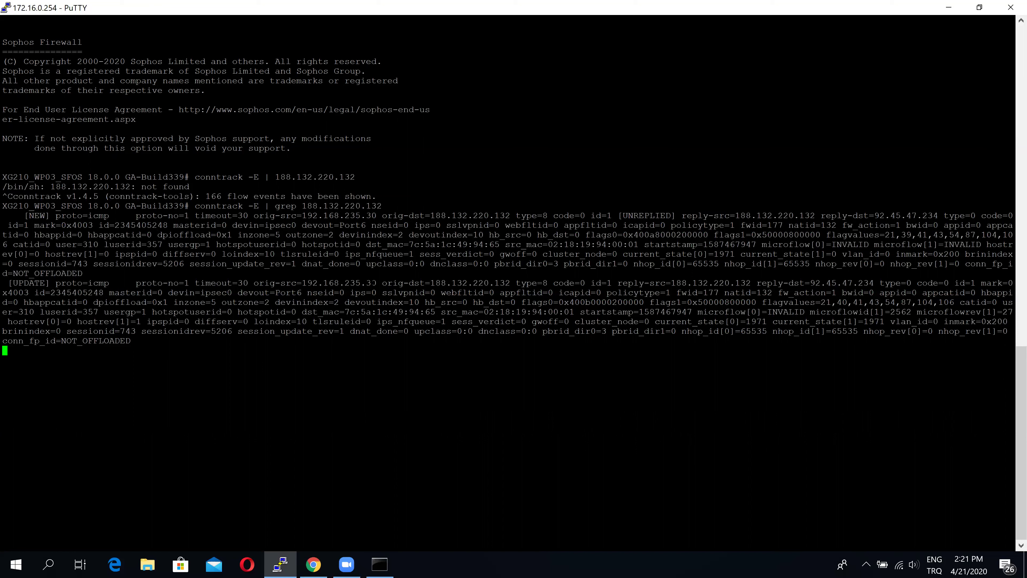
Highlight the event's source, destination, Port6 outgoing interface and mark 0x4003
{"action": "left_click_drag", "start_coordinate": [376, 283], "coordinate": [340, 283]}
{"action": "left_click_drag", "start_coordinate": [430, 283], "coordinate": [467, 283]}
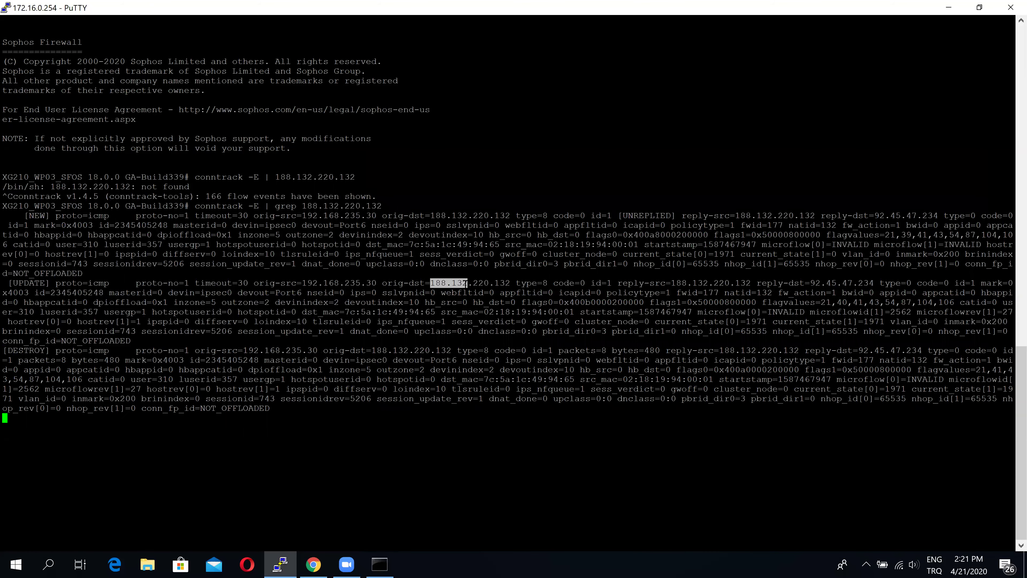
{"action": "left_click_drag", "start_coordinate": [275, 292], "coordinate": [298, 293]}
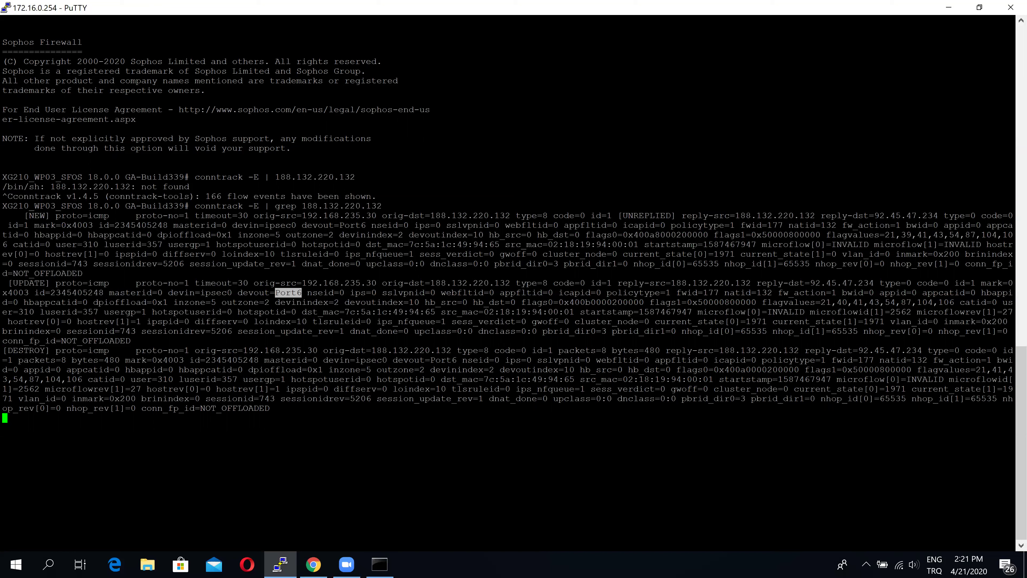
{"action": "left_click", "coordinate": [315, 292]}
{"action": "left_click_drag", "start_coordinate": [992, 283], "coordinate": [1013, 283]}
{"action": "left_click_drag", "start_coordinate": [35, 292], "coordinate": [5, 293]}
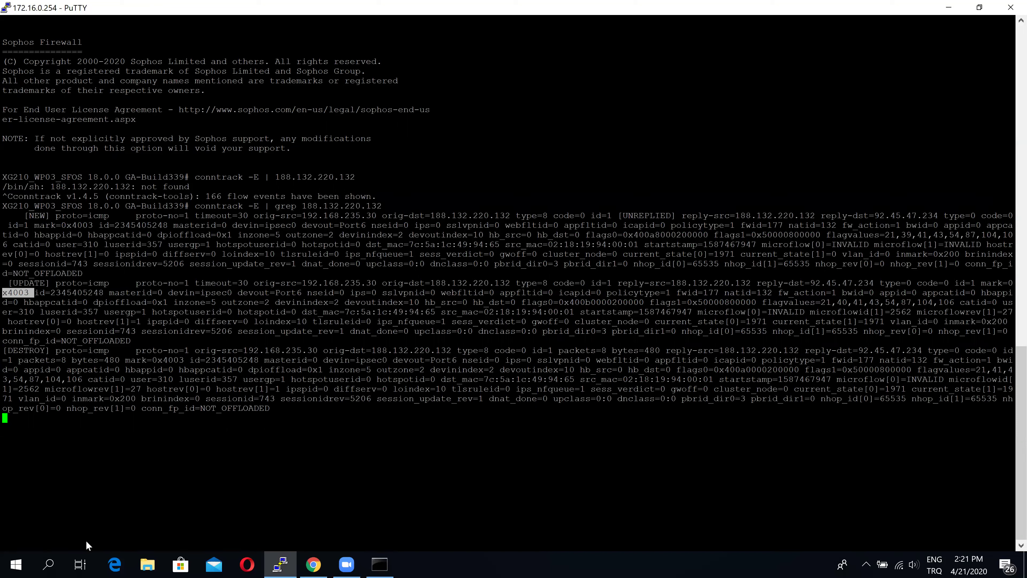
{"action": "left_click", "coordinate": [308, 562]}
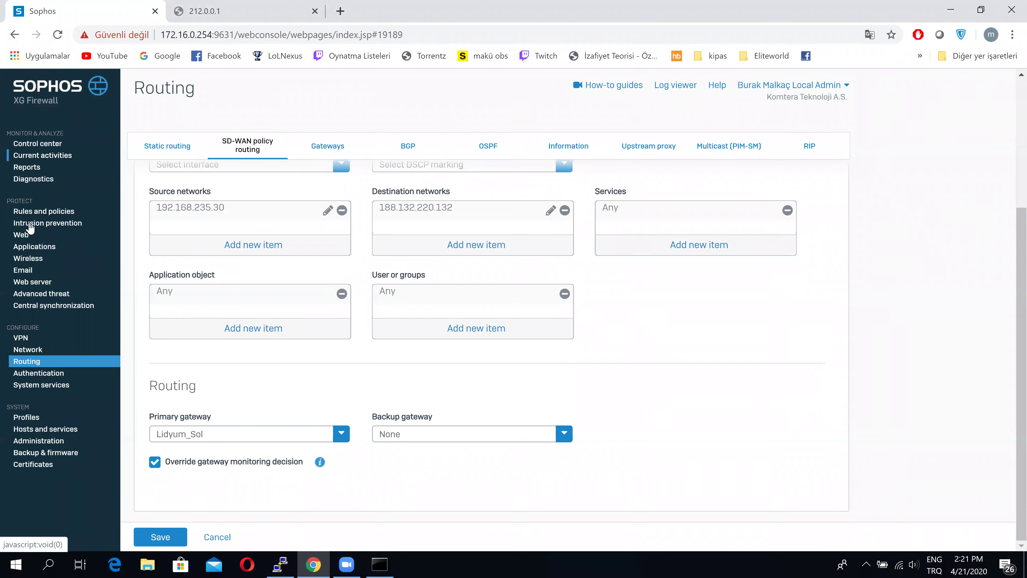
Filter the Diagnostics connection list to destination IP 188.132.220.132
{"action": "left_click", "coordinate": [61, 183]}
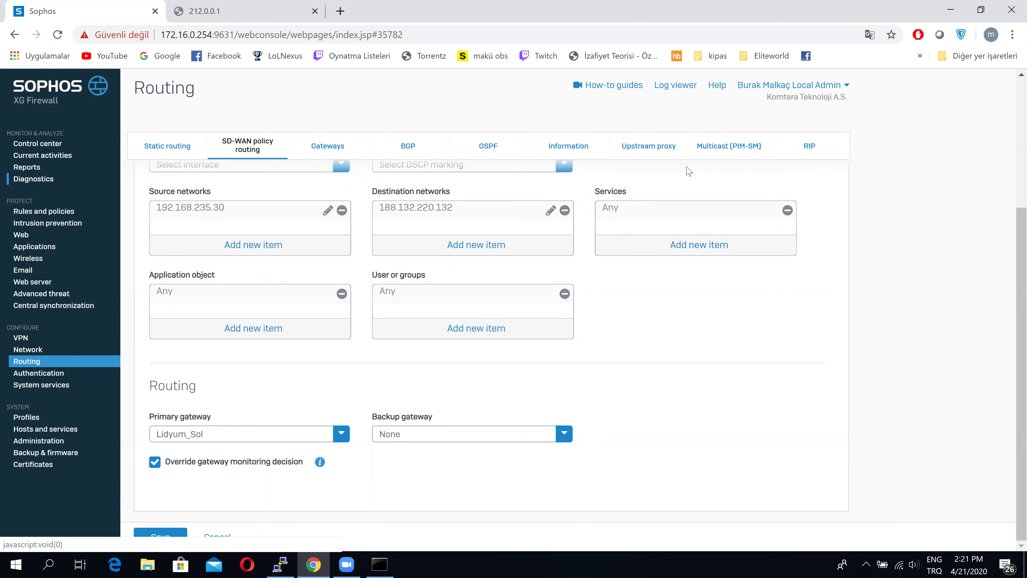
{"action": "left_click", "coordinate": [669, 150]}
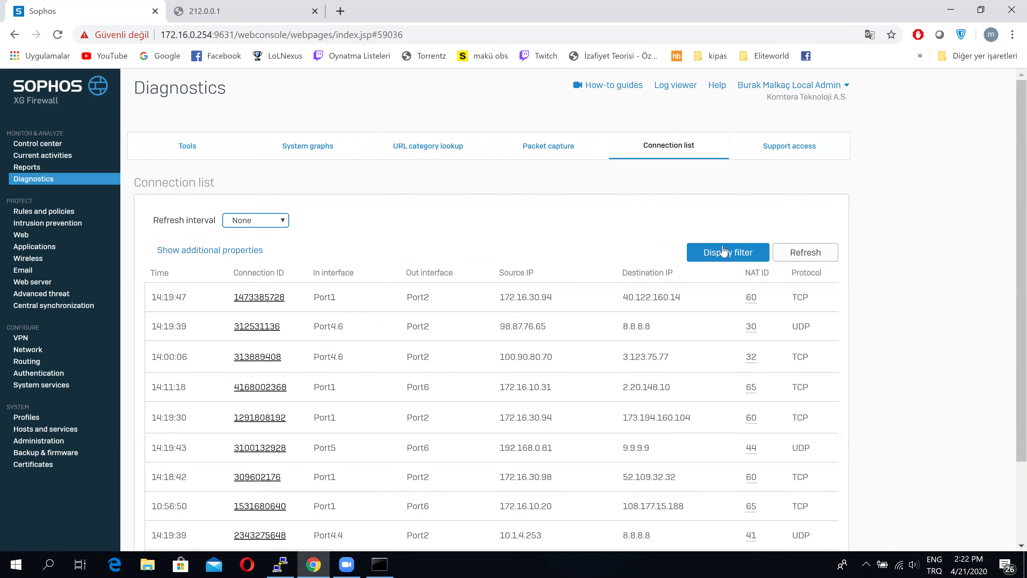
{"action": "left_click", "coordinate": [723, 254]}
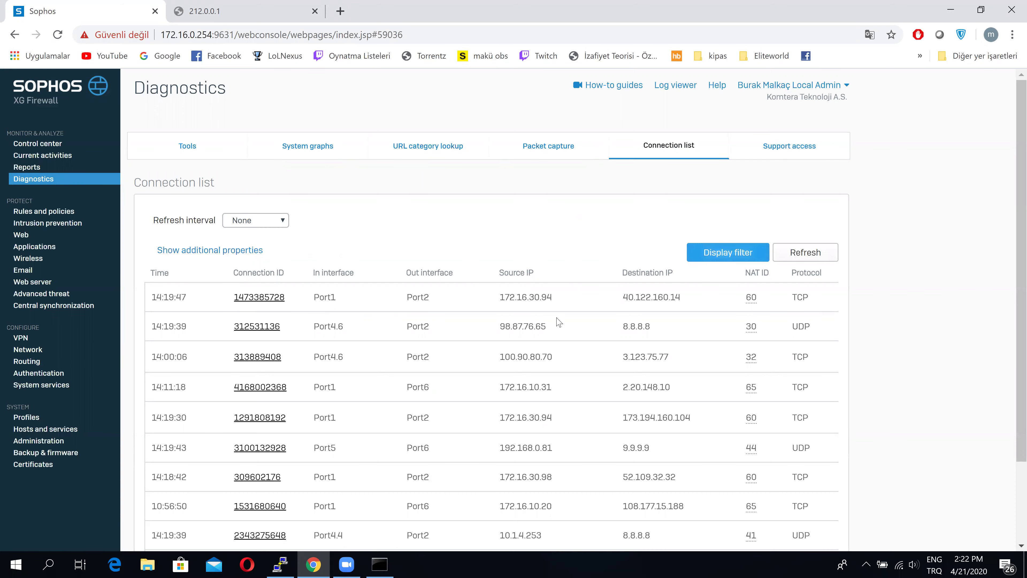
{"action": "left_click", "coordinate": [427, 331]}
{"action": "type", "text": "1"}
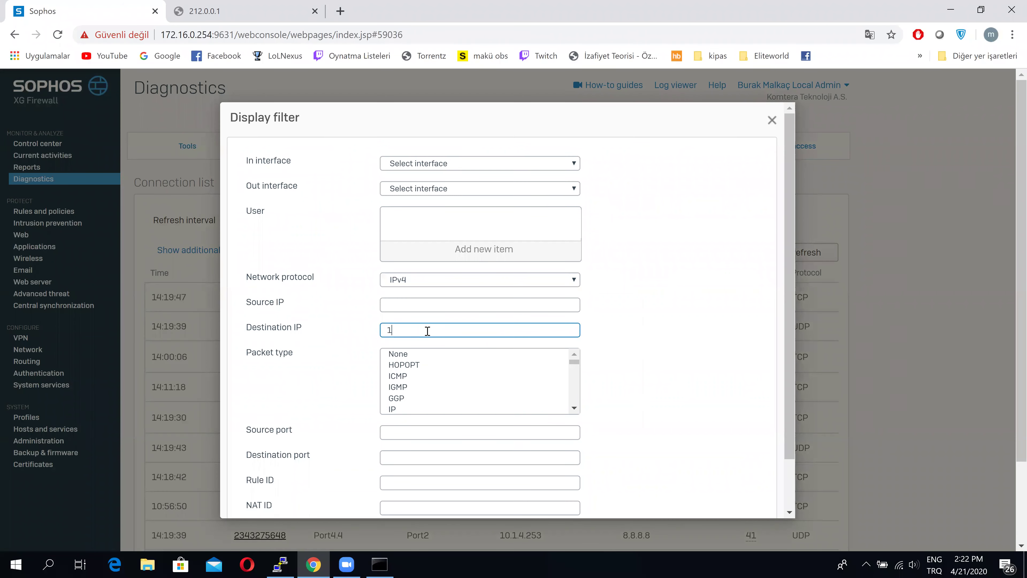
{"action": "type", "text": "88.132.220.132"}
{"action": "scroll", "coordinate": [503, 460], "scroll_direction": "down", "scroll_amount": 2}
{"action": "left_click", "coordinate": [501, 496]}
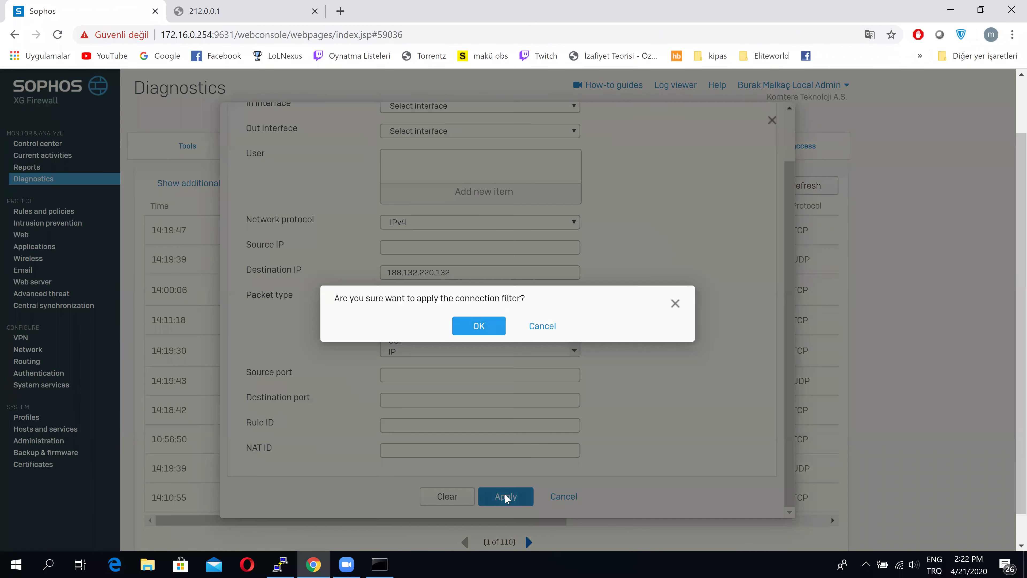
{"action": "left_click", "coordinate": [478, 326]}
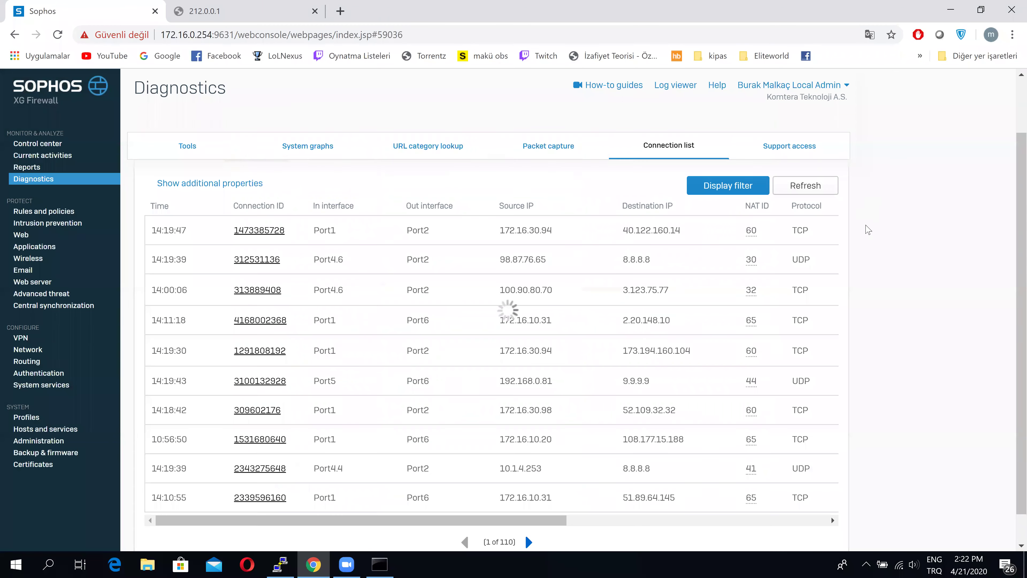
Re-ping 188.132.220.132, refresh the list, and trace gateway 0x4003 to Lidyum_Sol on Port6
{"action": "left_click", "coordinate": [382, 563]}
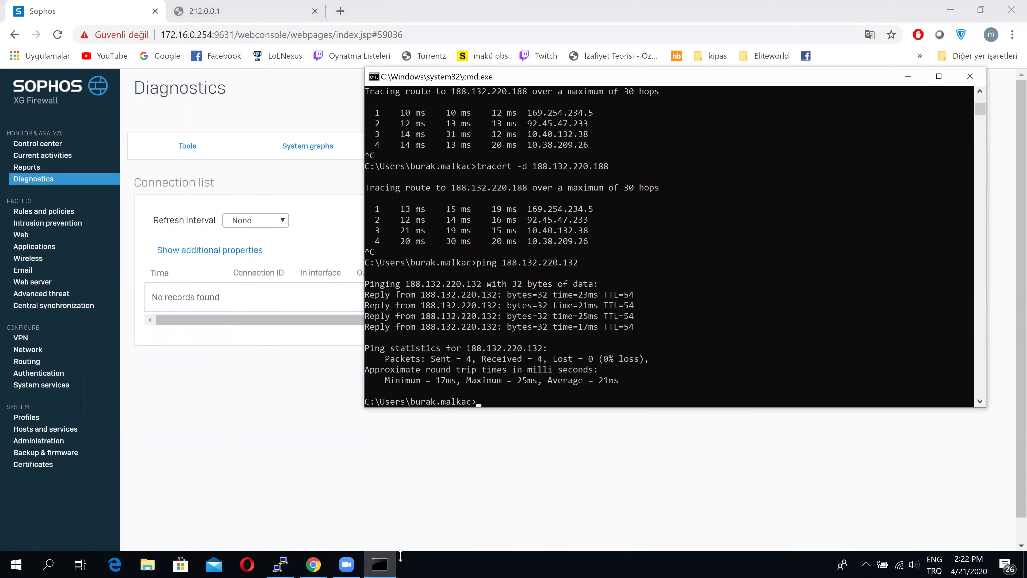
{"action": "key", "text": "Up"}
{"action": "key", "text": "Return"}
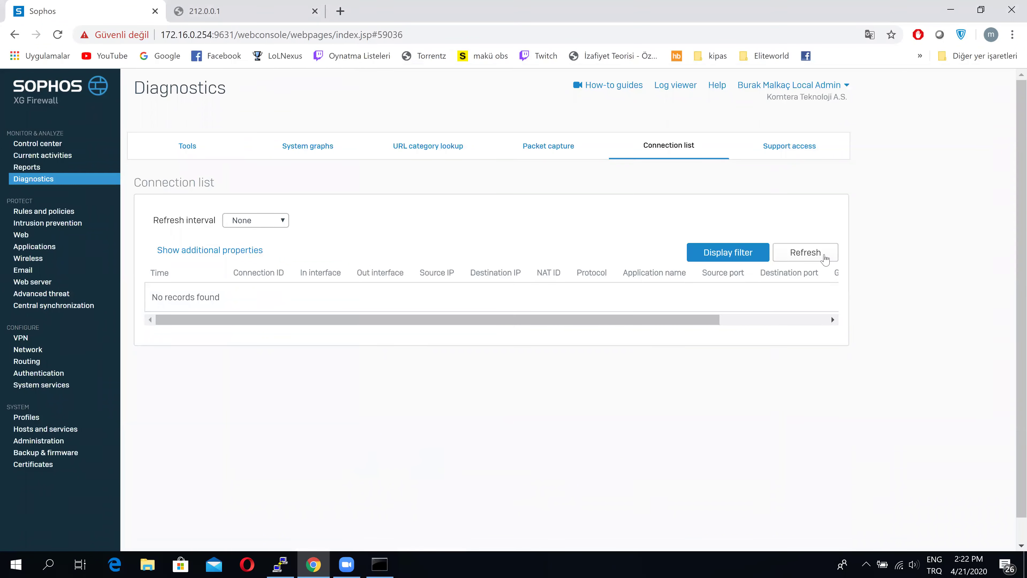
{"action": "key", "text": "alt+Tab"}
{"action": "left_click", "coordinate": [825, 255]}
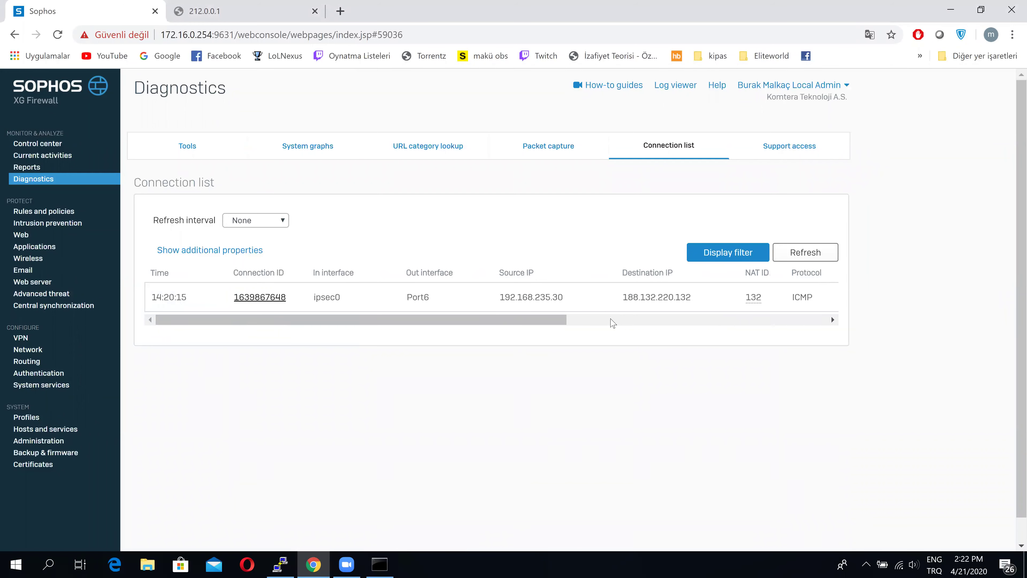
{"action": "left_click_drag", "start_coordinate": [509, 297], "coordinate": [576, 303]}
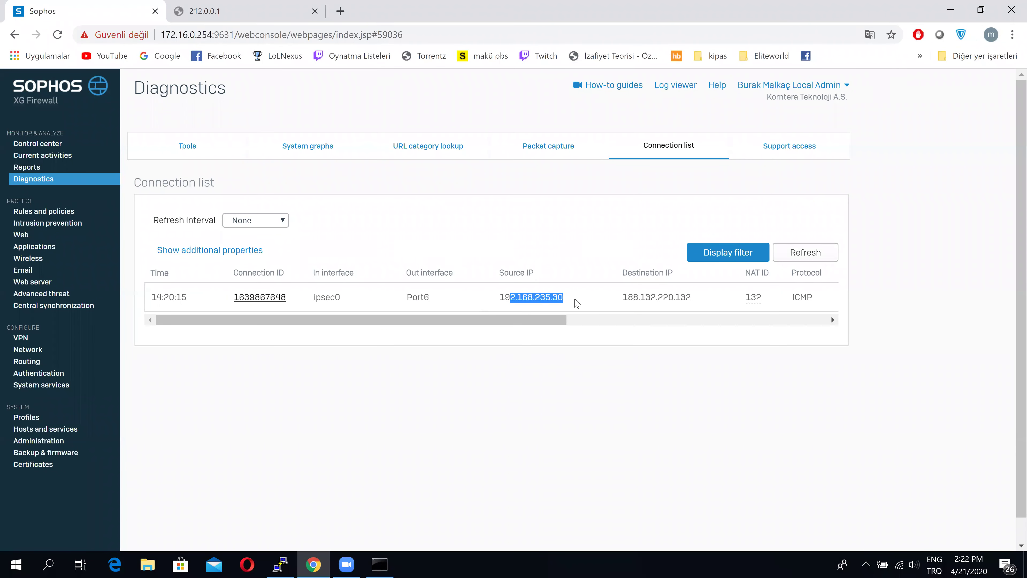
{"action": "left_click_drag", "start_coordinate": [499, 321], "coordinate": [791, 304]}
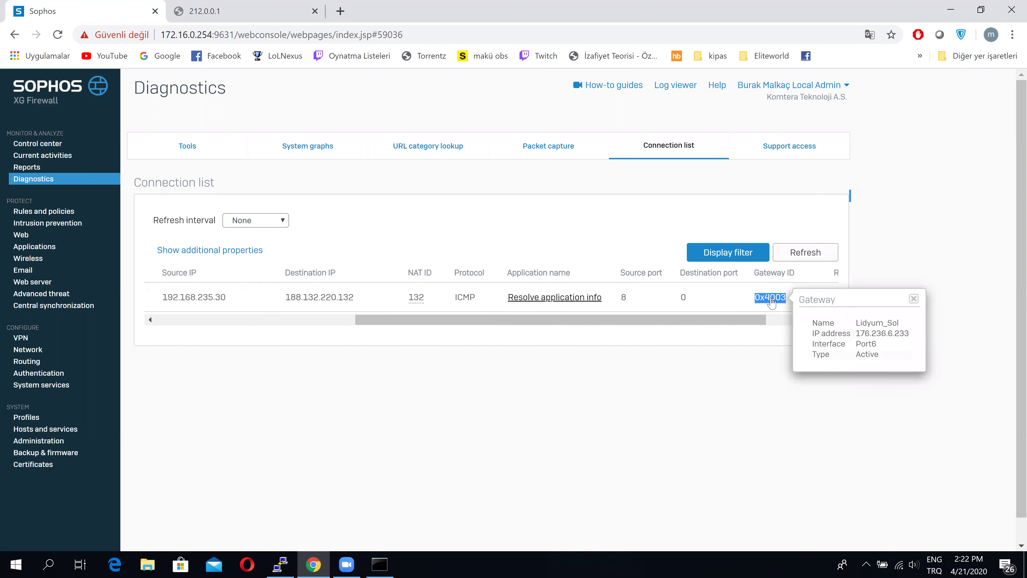
{"action": "left_click", "coordinate": [29, 349]}
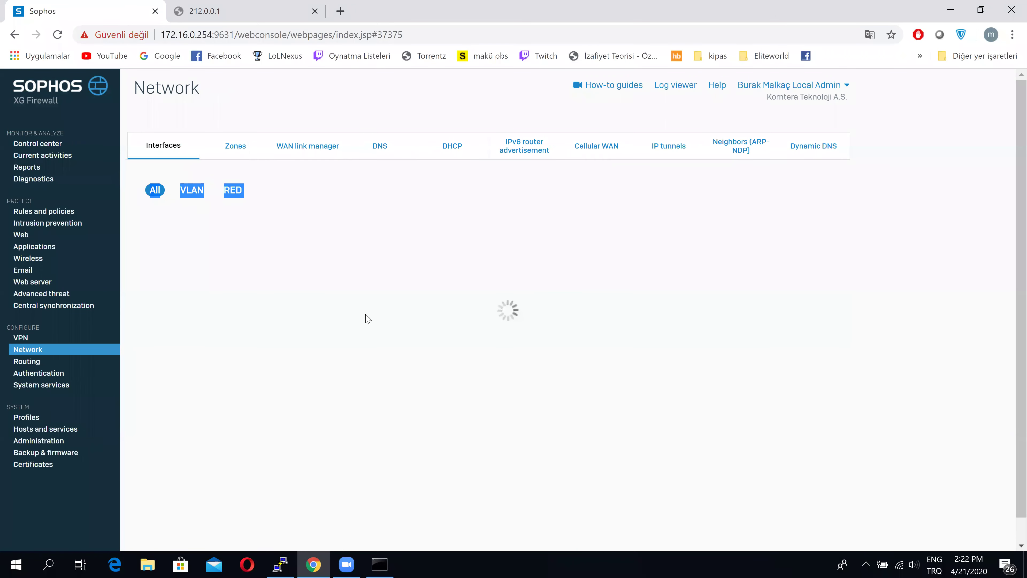
Collapse Port4's VLANs and highlight Port6's WAN address 176.236.6.234/255.255.255.248
{"action": "left_click", "coordinate": [995, 245]}
{"action": "scroll", "coordinate": [152, 251], "scroll_direction": "down", "scroll_amount": 5}
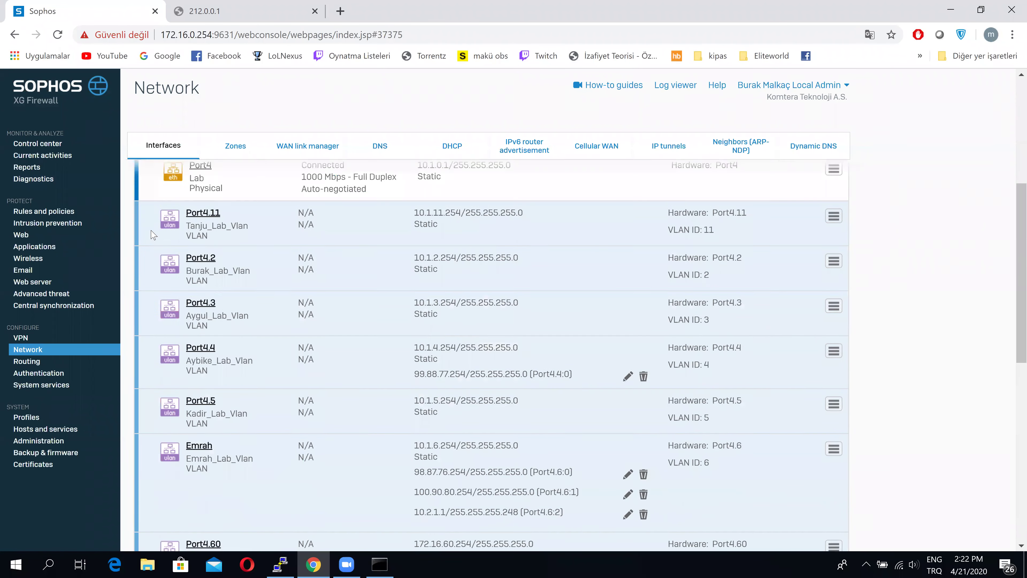
{"action": "left_click", "coordinate": [152, 251]}
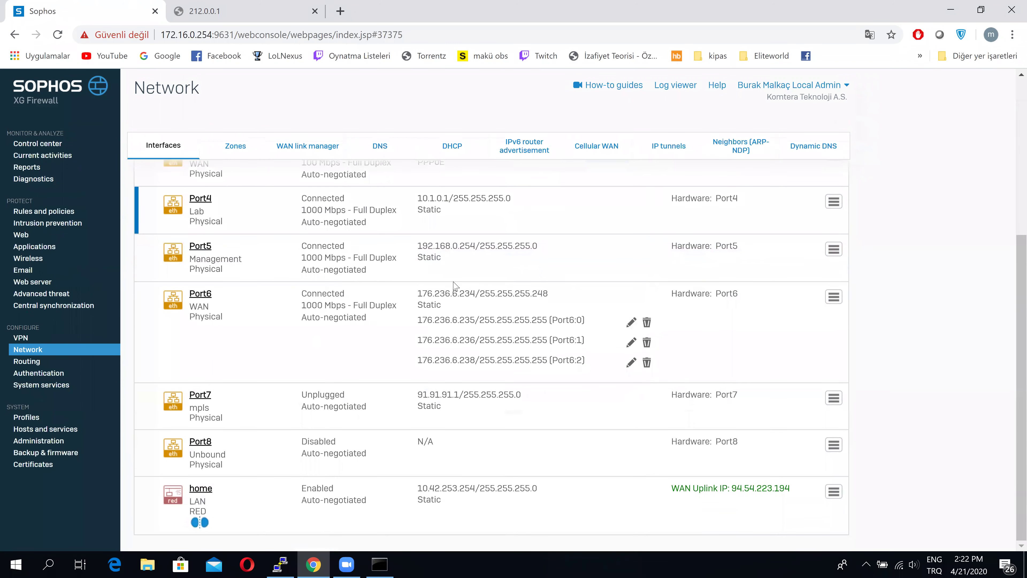
{"action": "left_click_drag", "start_coordinate": [444, 293], "coordinate": [546, 293]}
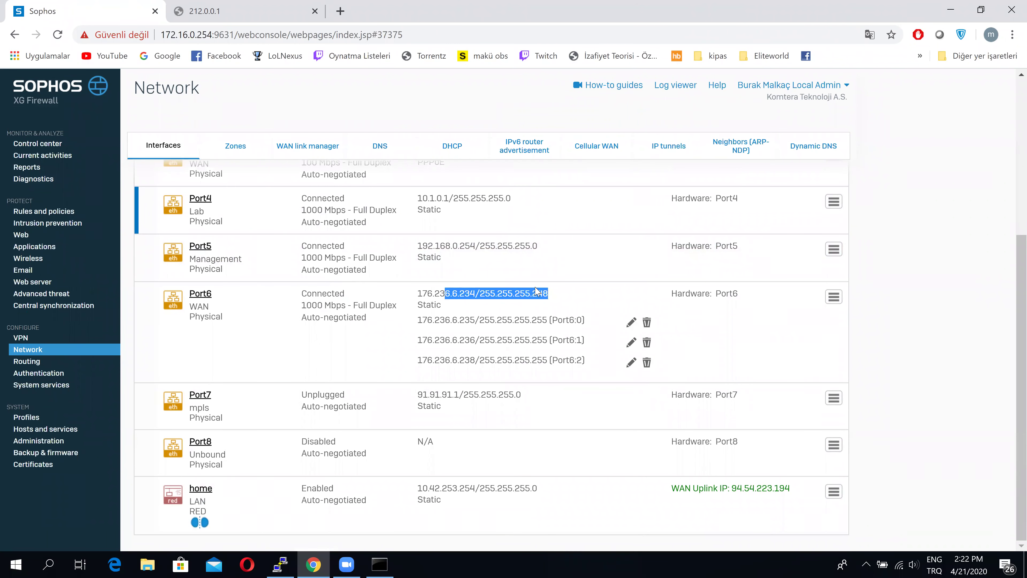
{"action": "left_click", "coordinate": [899, 252]}
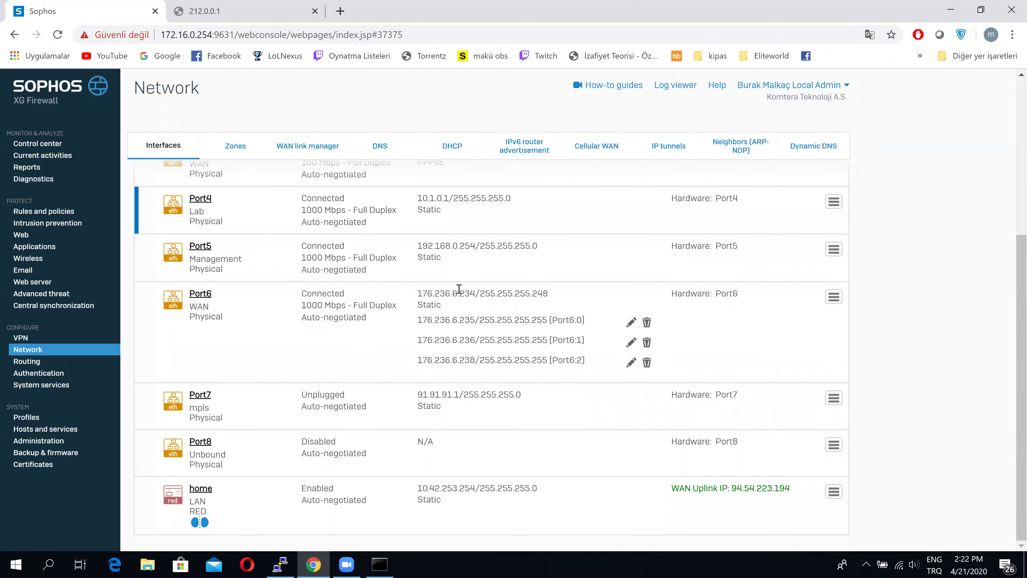
{"action": "left_click_drag", "start_coordinate": [440, 292], "coordinate": [457, 293]}
Run 'ip rule ls' in PuTTY and find the 0x4003 rule that looks up table gw3
{"action": "left_click", "coordinate": [280, 565]}
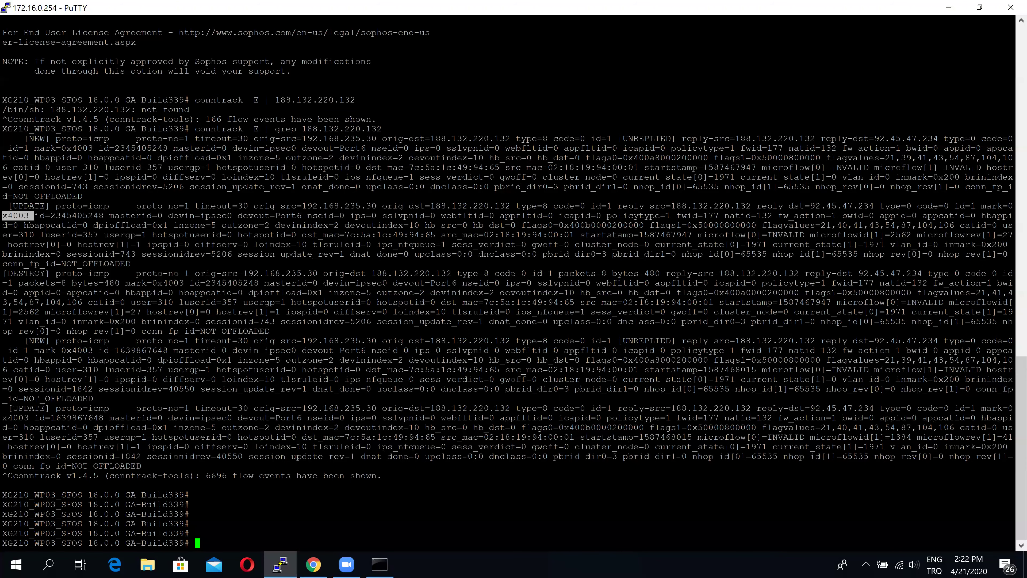
{"action": "type", "text": "ip rule ls"}
{"action": "key", "text": "Return"}
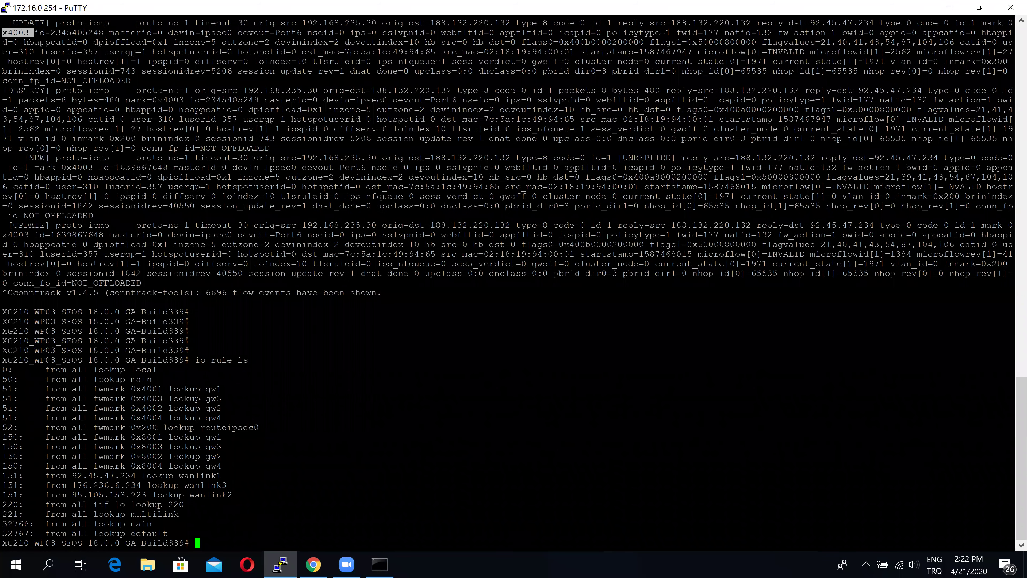
{"action": "left_click_drag", "start_coordinate": [141, 399], "coordinate": [220, 399]}
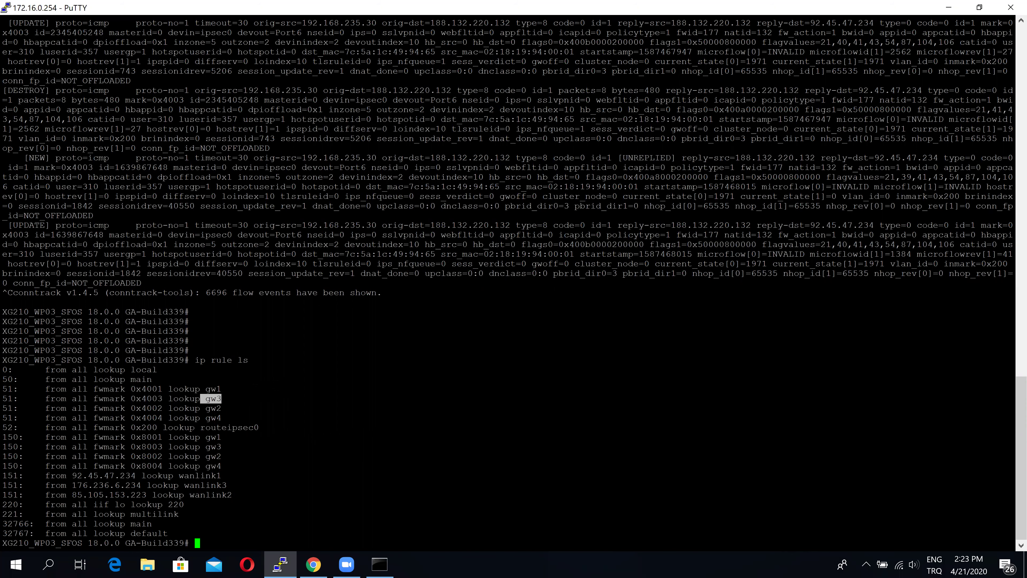
{"action": "key", "text": "Return"}
{"action": "key", "text": "Return"}
{"action": "key", "text": "Return"}
Run 'ip route ls table gw3', showing the default route via 176.236.6.233 on Port6
{"action": "type", "text": "ip rpu"}
{"action": "key", "text": "BackSpace"}
{"action": "key", "text": "BackSpace"}
{"action": "type", "text": "oute ls table "}
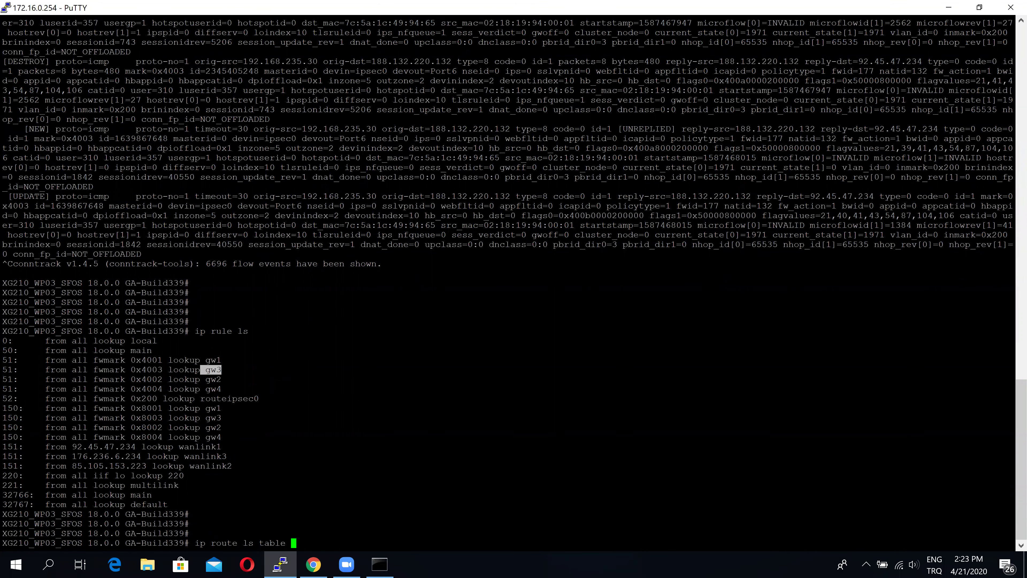
{"action": "type", "text": "gw3"}
{"action": "key", "text": "Return"}
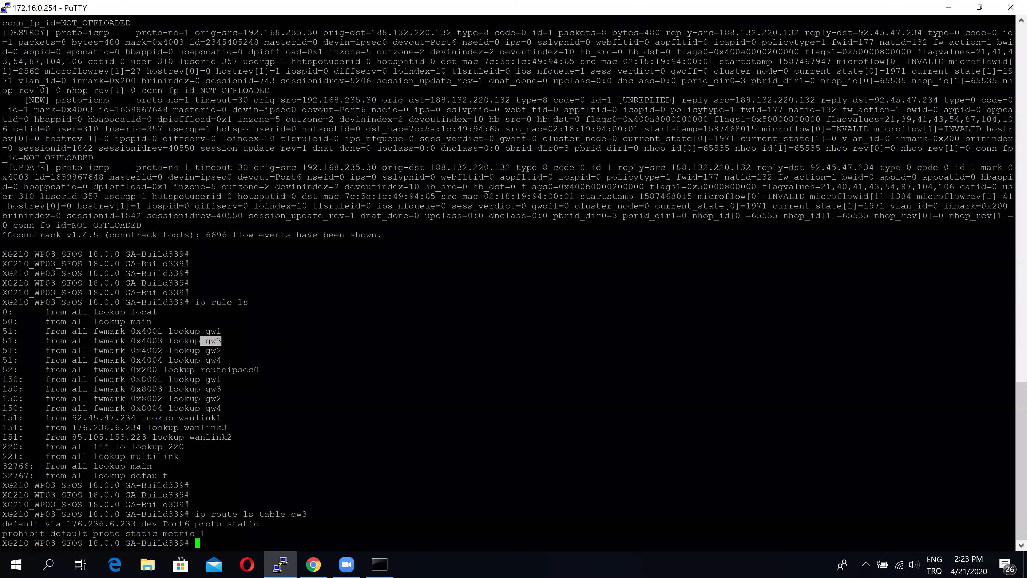
{"action": "left_click_drag", "start_coordinate": [67, 524], "coordinate": [126, 523]}
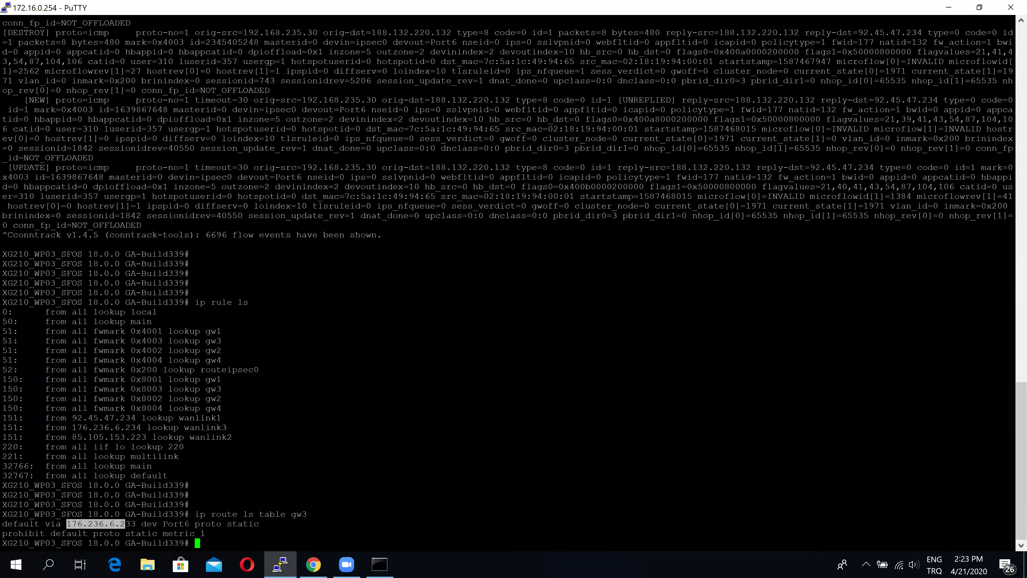
{"action": "left_click", "coordinate": [214, 523]}
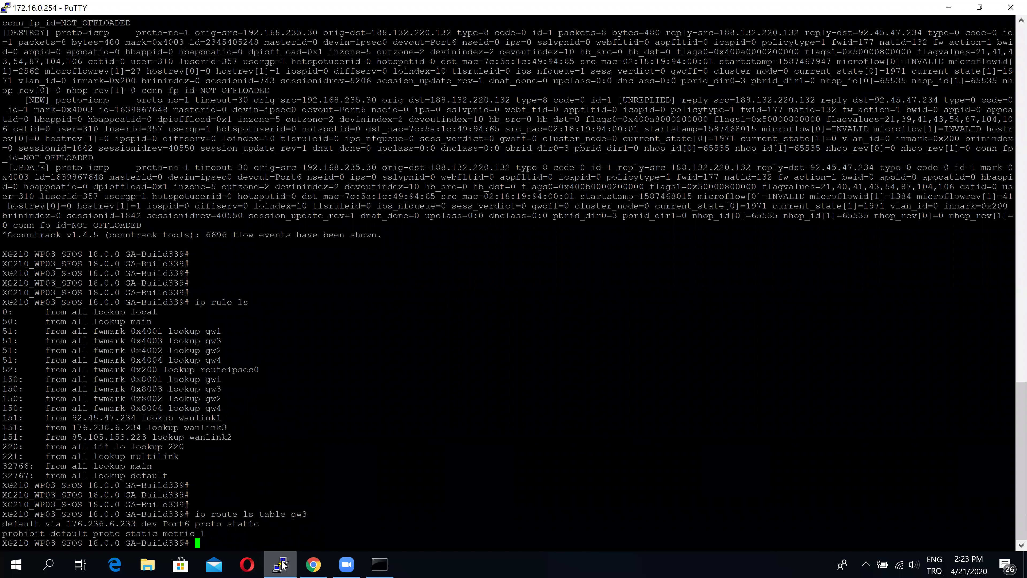
{"action": "key", "text": "alt+Tab"}
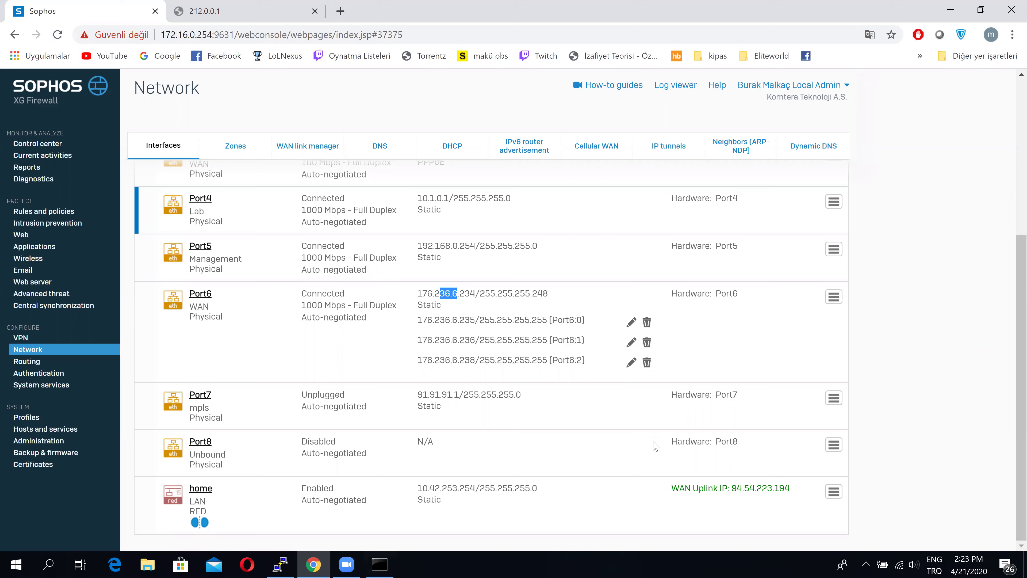
{"action": "left_click", "coordinate": [279, 564]}
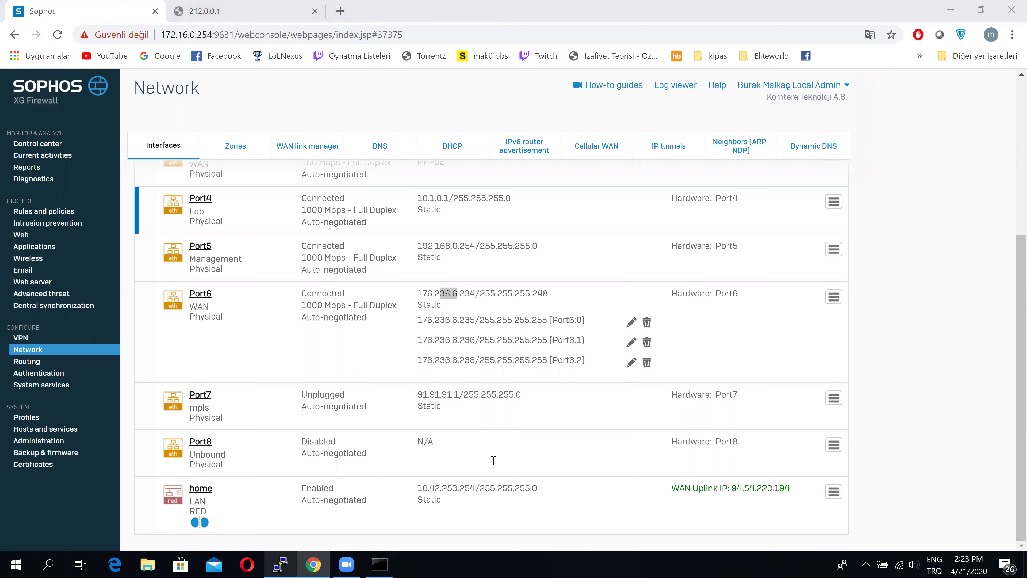
Enter the cish console and run 'system route_precedence show': static, SD-WAN policy, then VPN
{"action": "type", "text": "ci"}
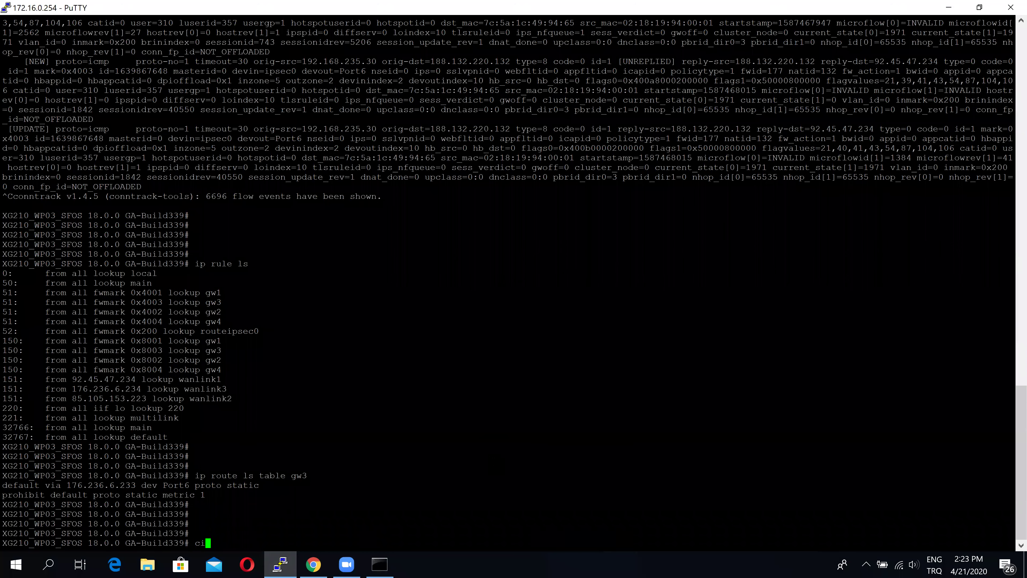
{"action": "type", "text": "sh"}
{"action": "key", "text": "Return"}
{"action": "key", "text": "Return"}
{"action": "key", "text": "Return"}
{"action": "key", "text": "Return"}
{"action": "key", "text": "Return"}
{"action": "key", "text": "Return"}
{"action": "key", "text": "Return"}
{"action": "key", "text": "Return"}
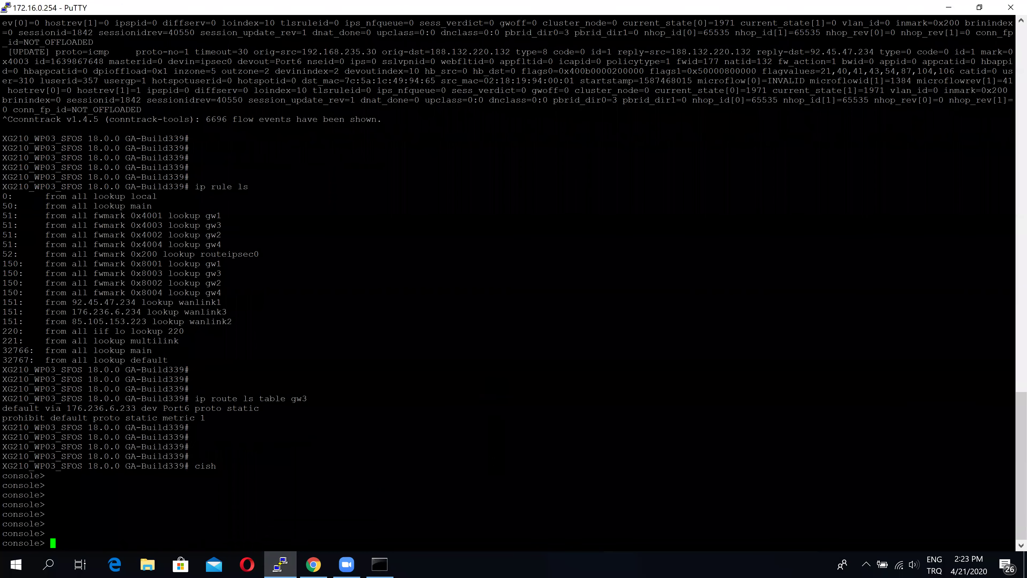
{"action": "type", "text": "system route_precedence show"}
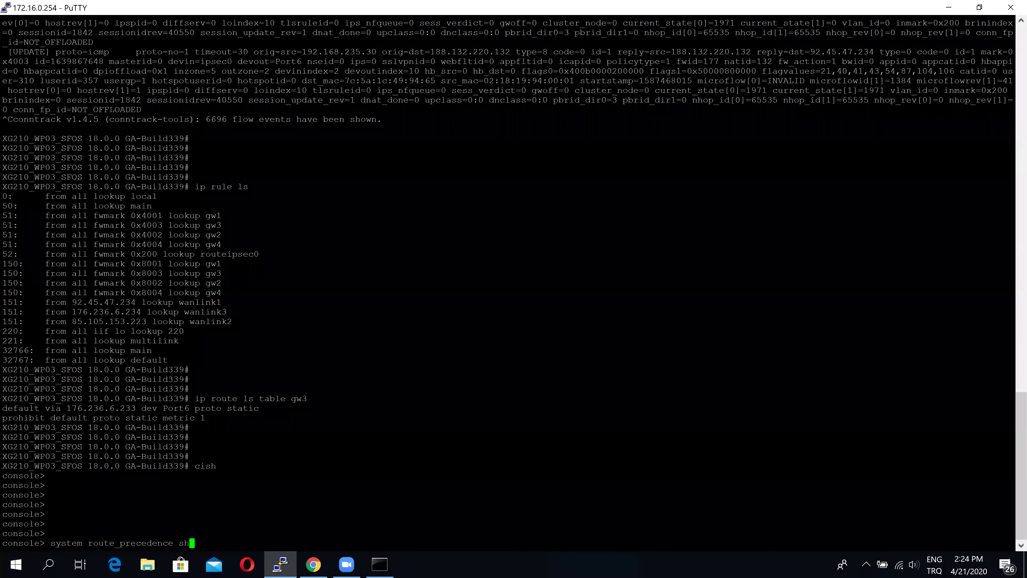
{"action": "key", "text": "Return"}
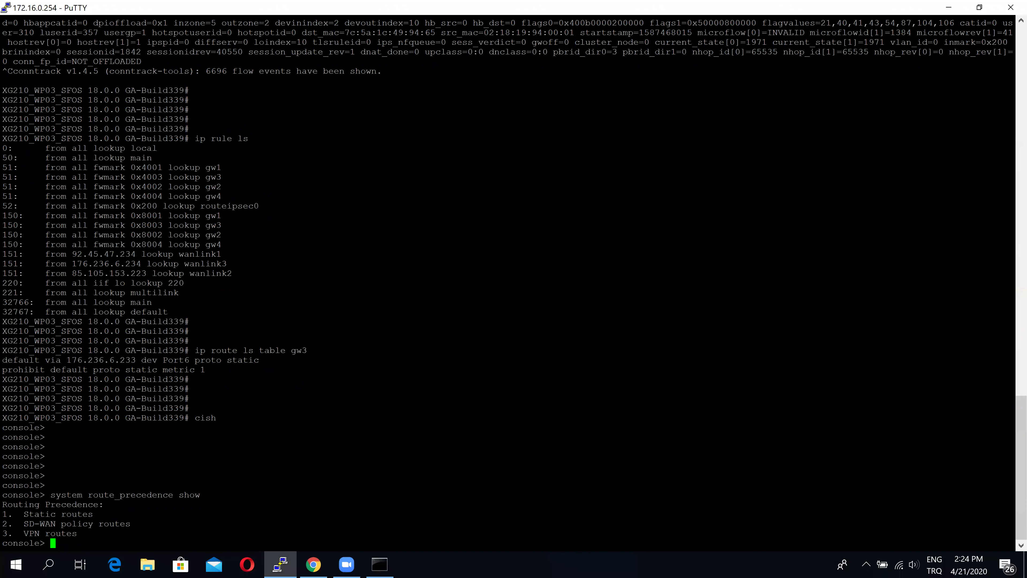
{"action": "key", "text": "Return"}
{"action": "key", "text": "Return"}
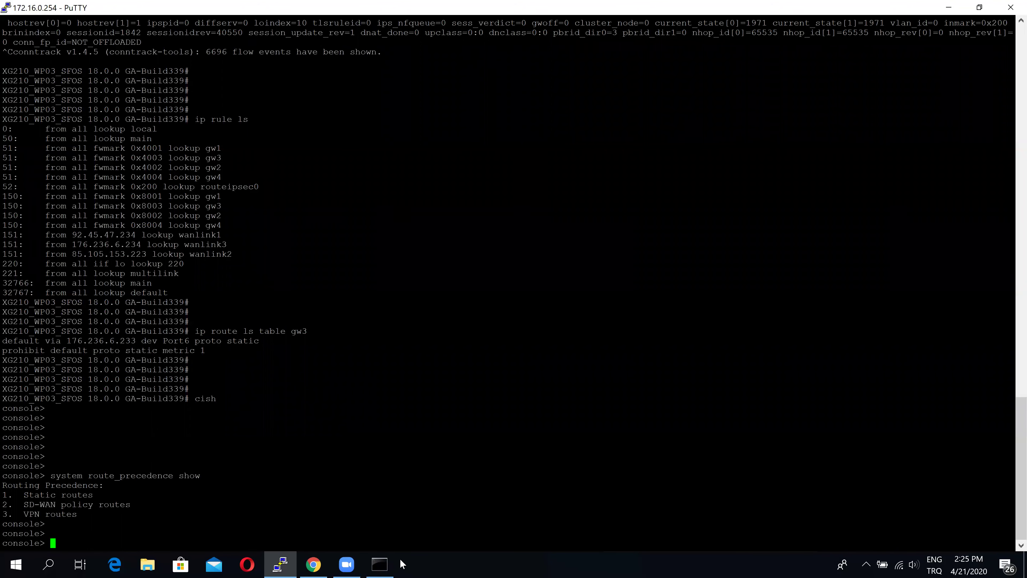
Rerun the ping to 188.132.220.132 in Command Prompt until replies arrive, then stop it
{"action": "left_click", "coordinate": [384, 565]}
{"action": "key", "text": "Up"}
{"action": "key", "text": "Return"}
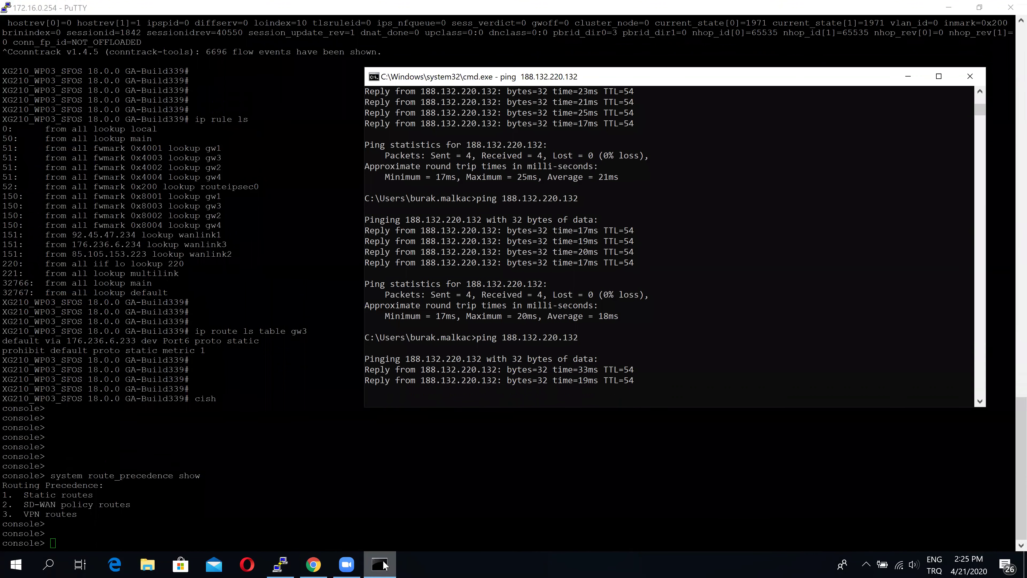
{"action": "key", "text": "ctrl+c"}
Trace 188.132.220.188 with tracert -d through 92.45.47.233, stop it, and minimize the window
{"action": "key", "text": "Up"}
{"action": "key", "text": "Up"}
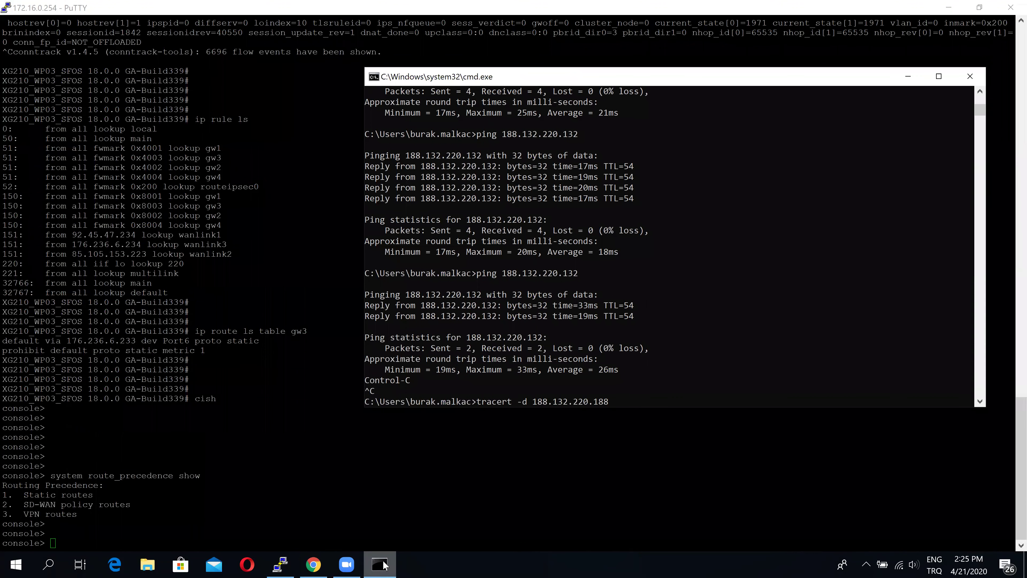
{"action": "key", "text": "Return"}
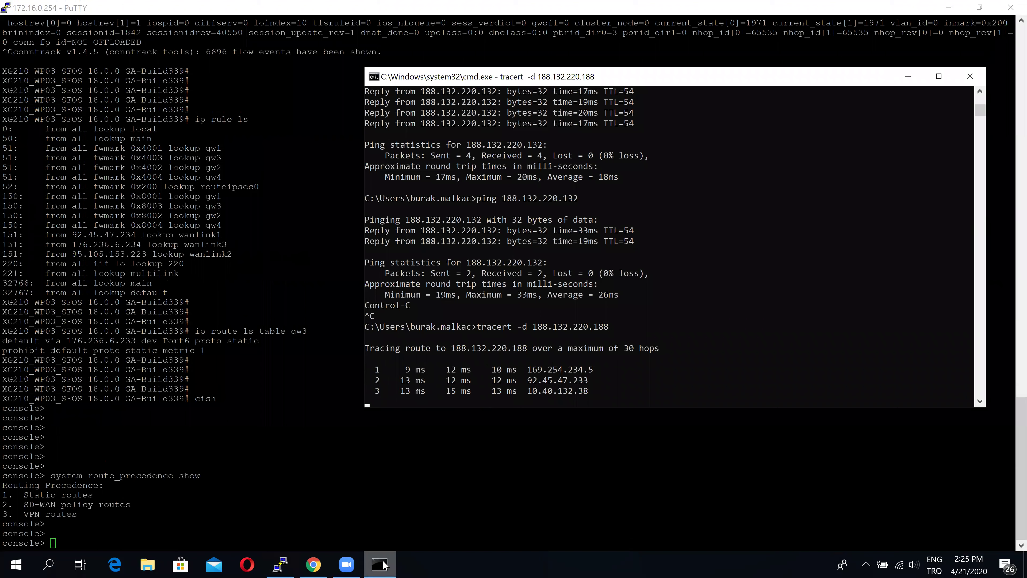
{"action": "key", "text": "ctrl+c"}
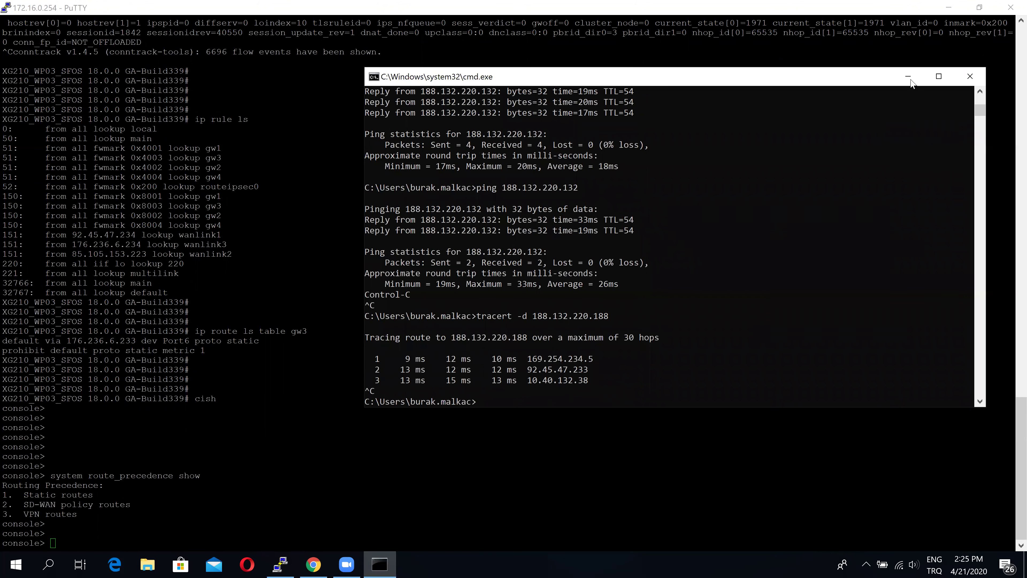
{"action": "left_click", "coordinate": [908, 77]}
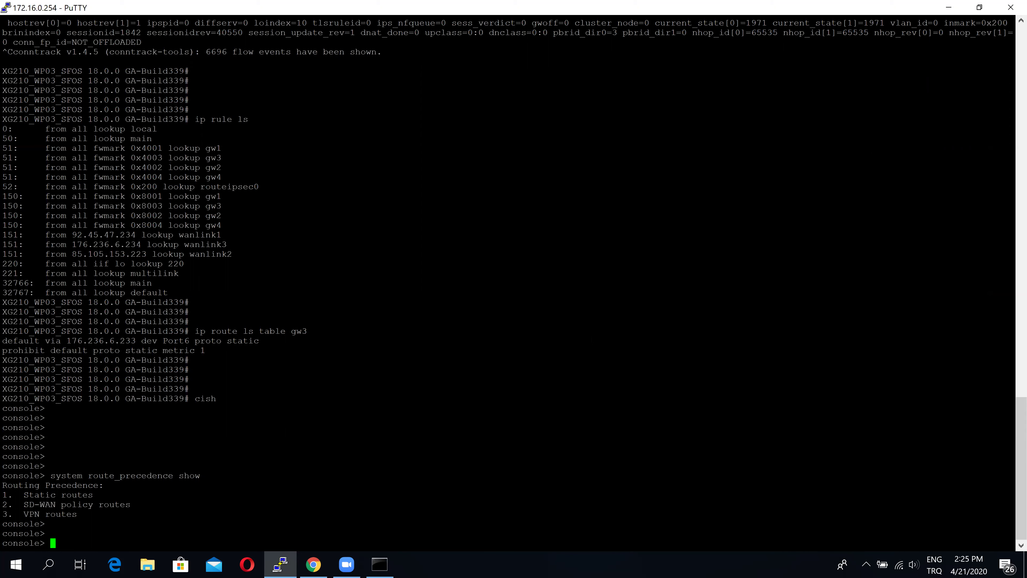
Check Routing > Gateways, then view WAN link manager: ADSL backup, Lidyum_Sol weight 1, Superonline weight 10
{"action": "left_click", "coordinate": [314, 564]}
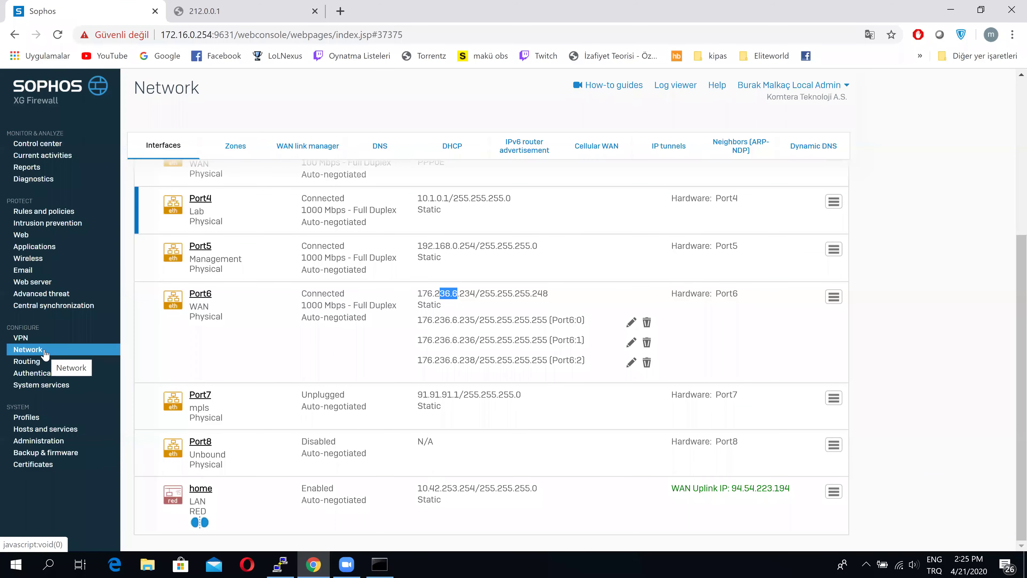
{"action": "left_click", "coordinate": [34, 364]}
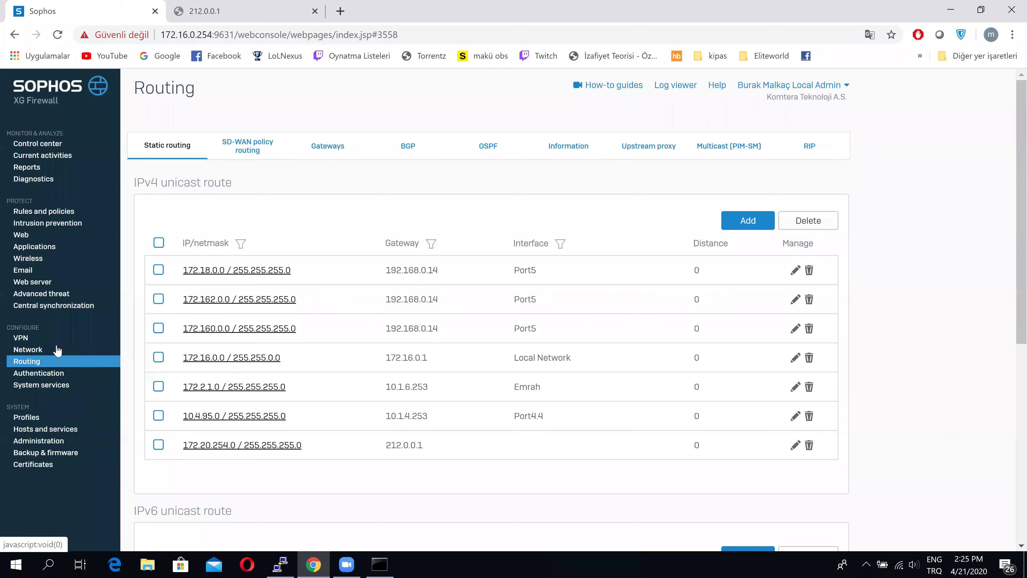
{"action": "left_click", "coordinate": [332, 140]}
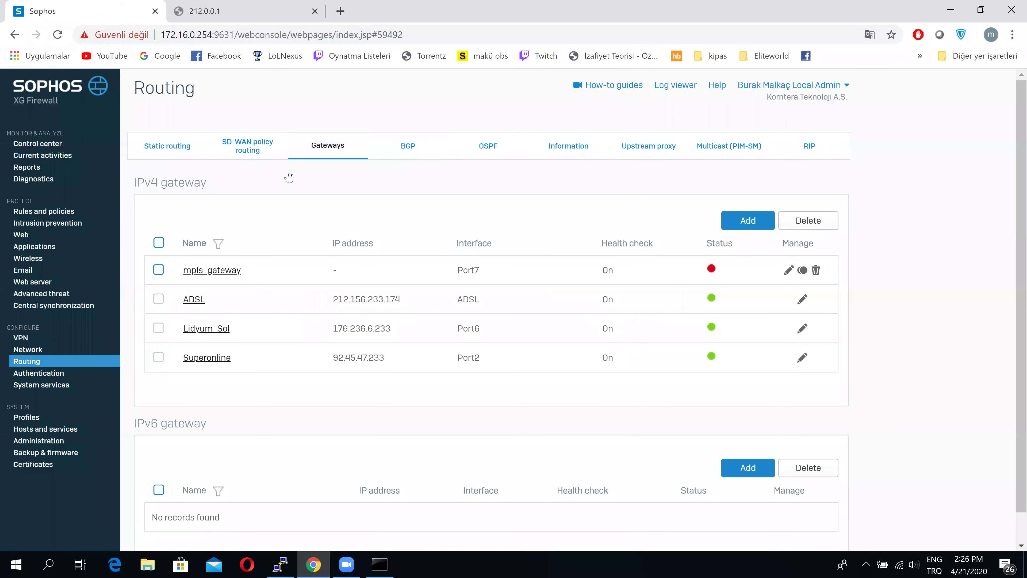
{"action": "left_click", "coordinate": [43, 350]}
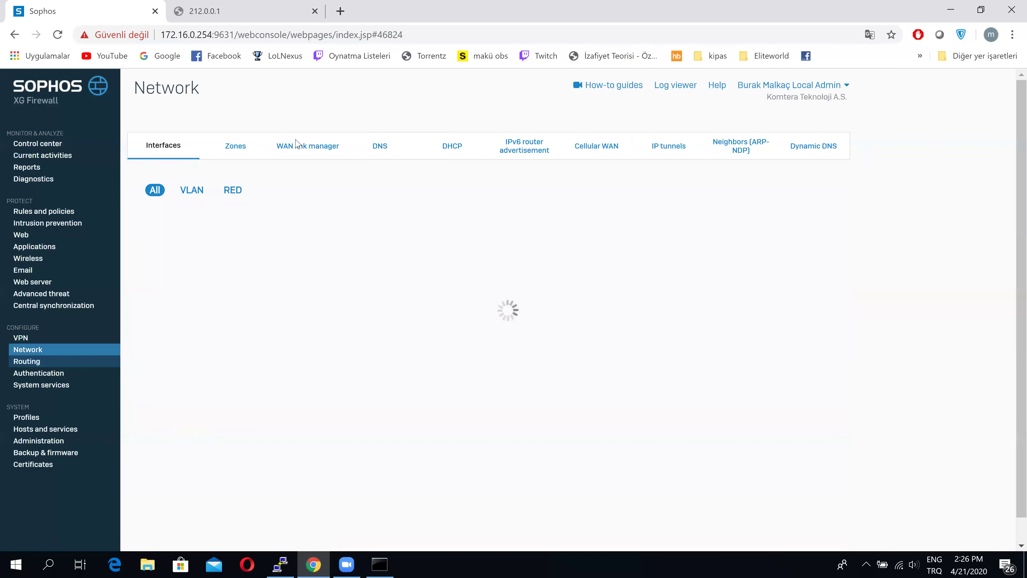
{"action": "left_click", "coordinate": [316, 146]}
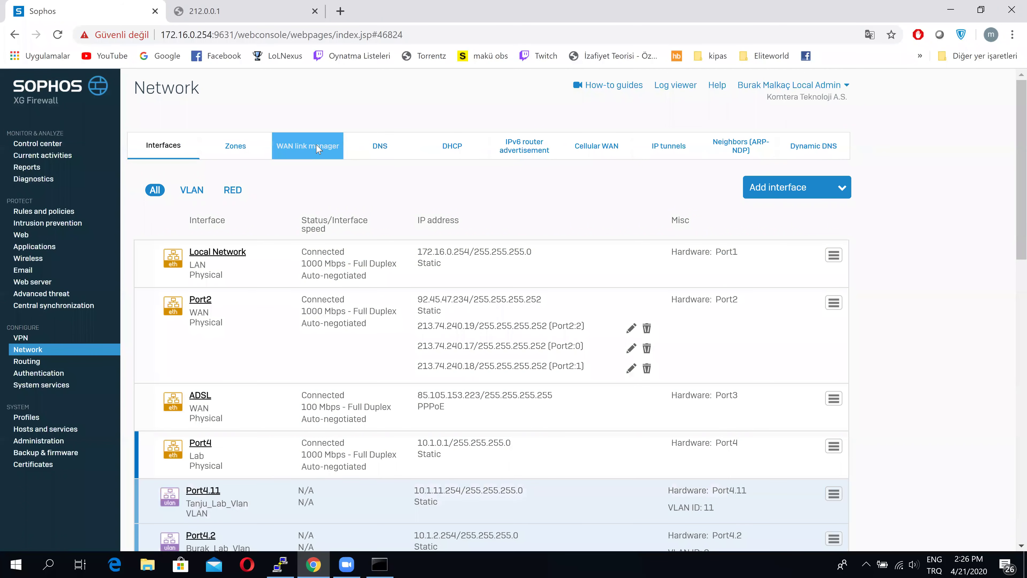
{"action": "left_click_drag", "start_coordinate": [660, 240], "coordinate": [658, 265]}
{"action": "left_click", "coordinate": [894, 309]}
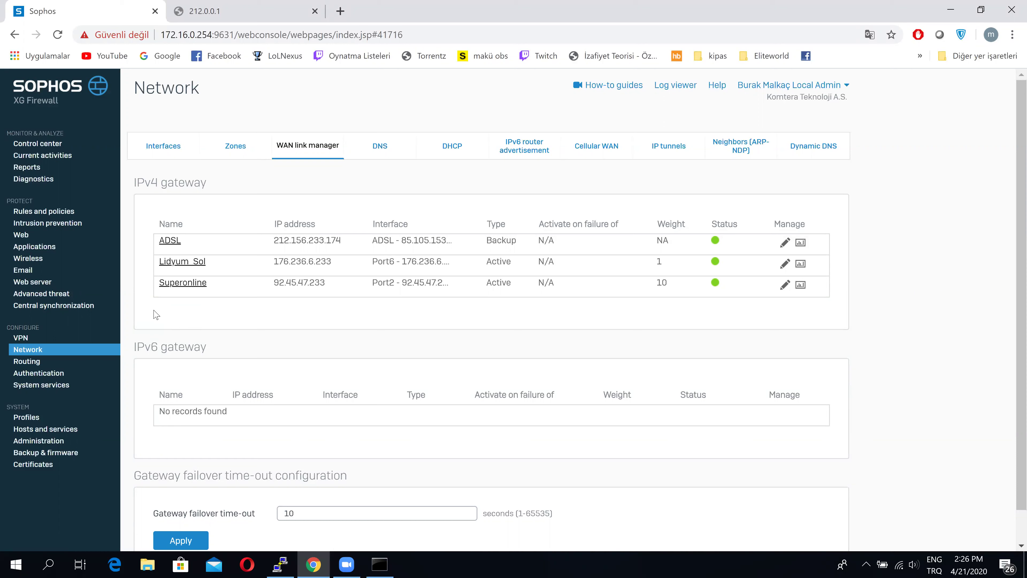
Draft 'system route_precedence set static vpn sd…' in the console, erase it, and begin 'show routing sd'
{"action": "mouse_move", "coordinate": [284, 566]}
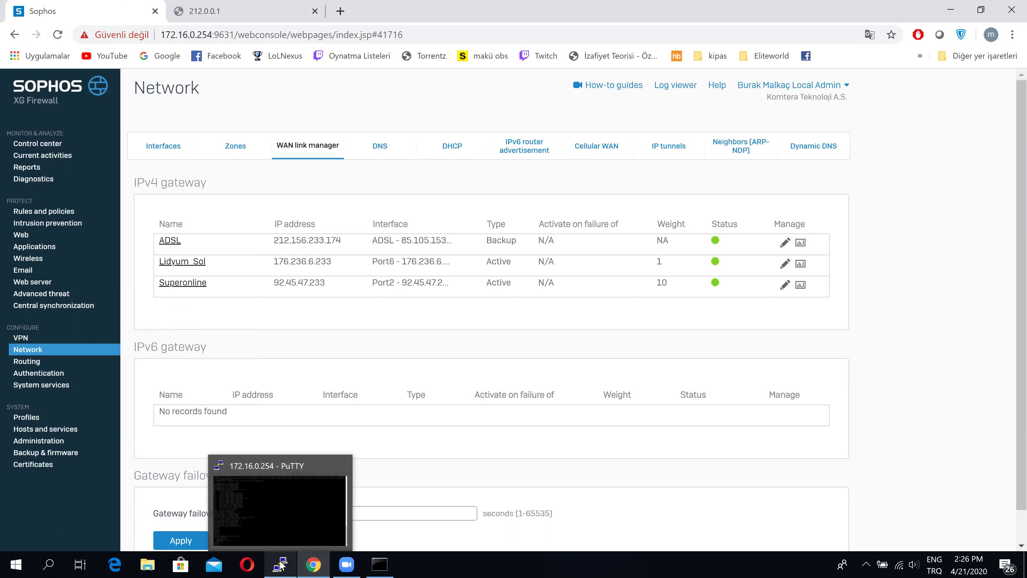
{"action": "key", "text": "alt+Tab"}
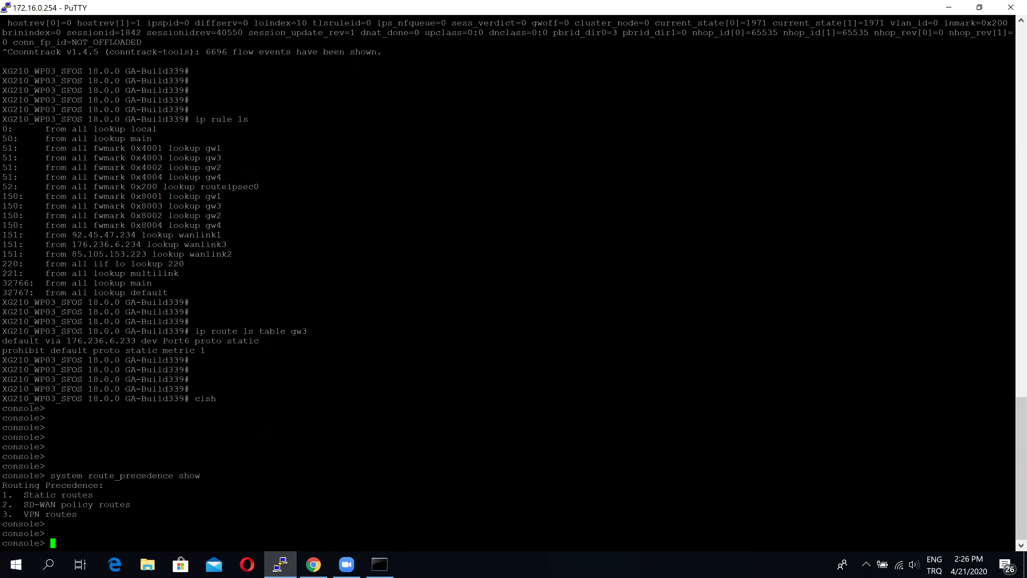
{"action": "key", "text": "Return"}
{"action": "key", "text": "Return"}
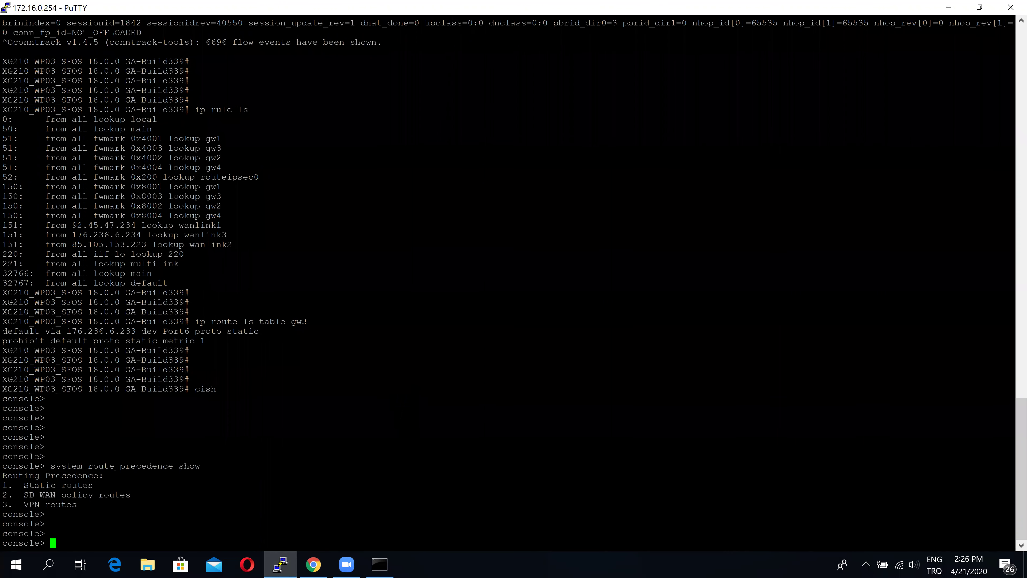
{"action": "type", "text": "set"}
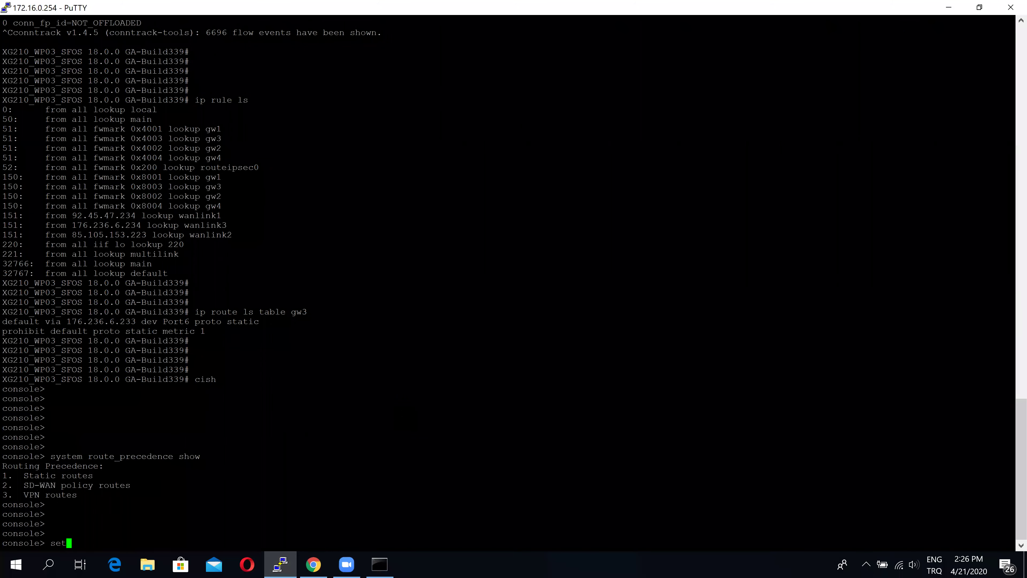
{"action": "key", "text": "BackSpace"}
{"action": "key", "text": "BackSpace"}
{"action": "type", "text": "ystem route_precedence "}
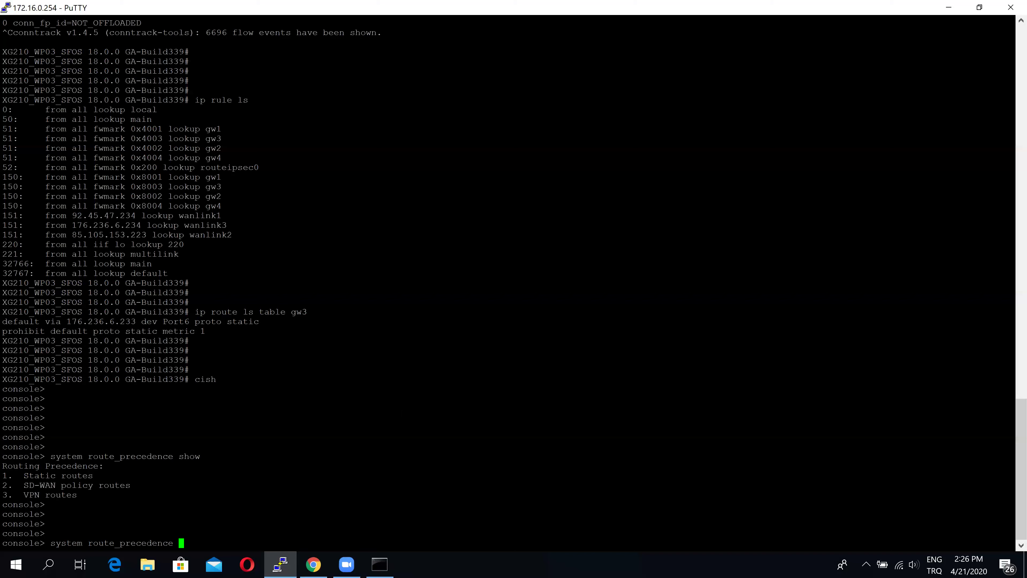
{"action": "type", "text": "set static vpn sd"}
{"action": "key", "text": "Tab"}
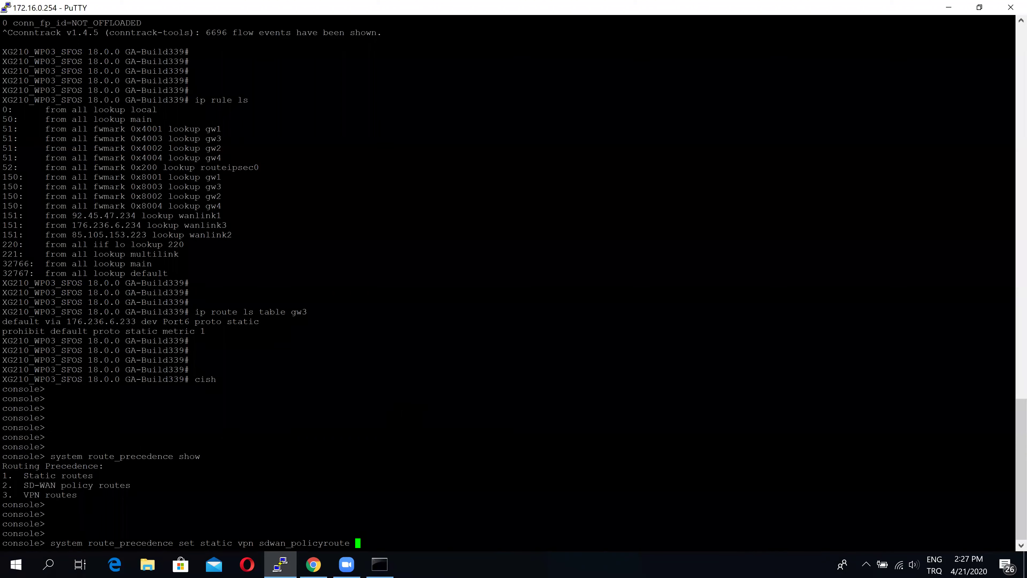
{"action": "key", "text": "BackSpace"}
{"action": "key", "text": "BackSpace"}
{"action": "key", "text": "BackSpace"}
{"action": "key", "text": "BackSpace"}
{"action": "key", "text": "BackSpace"}
{"action": "key", "text": "BackSpace"}
{"action": "key", "text": "BackSpace"}
{"action": "key", "text": "BackSpace"}
{"action": "key", "text": "BackSpace"}
{"action": "key", "text": "BackSpace"}
{"action": "key", "text": "BackSpace"}
{"action": "key", "text": "BackSpace"}
{"action": "key", "text": "BackSpace"}
{"action": "key", "text": "BackSpace"}
{"action": "key", "text": "BackSpace"}
{"action": "key", "text": "BackSpace"}
{"action": "key", "text": "BackSpace"}
{"action": "key", "text": "BackSpace"}
{"action": "key", "text": "BackSpace"}
{"action": "key", "text": "BackSpace"}
{"action": "key", "text": "BackSpace"}
{"action": "key", "text": "BackSpace"}
{"action": "key", "text": "BackSpace"}
{"action": "key", "text": "BackSpace"}
{"action": "key", "text": "BackSpace"}
{"action": "key", "text": "BackSpace"}
{"action": "key", "text": "BackSpace"}
{"action": "key", "text": "BackSpace"}
{"action": "key", "text": "BackSpace"}
{"action": "key", "text": "BackSpace"}
{"action": "key", "text": "BackSpace"}
{"action": "key", "text": "BackSpace"}
{"action": "key", "text": "BackSpace"}
{"action": "key", "text": "BackSpace"}
{"action": "key", "text": "BackSpace"}
{"action": "key", "text": "BackSpace"}
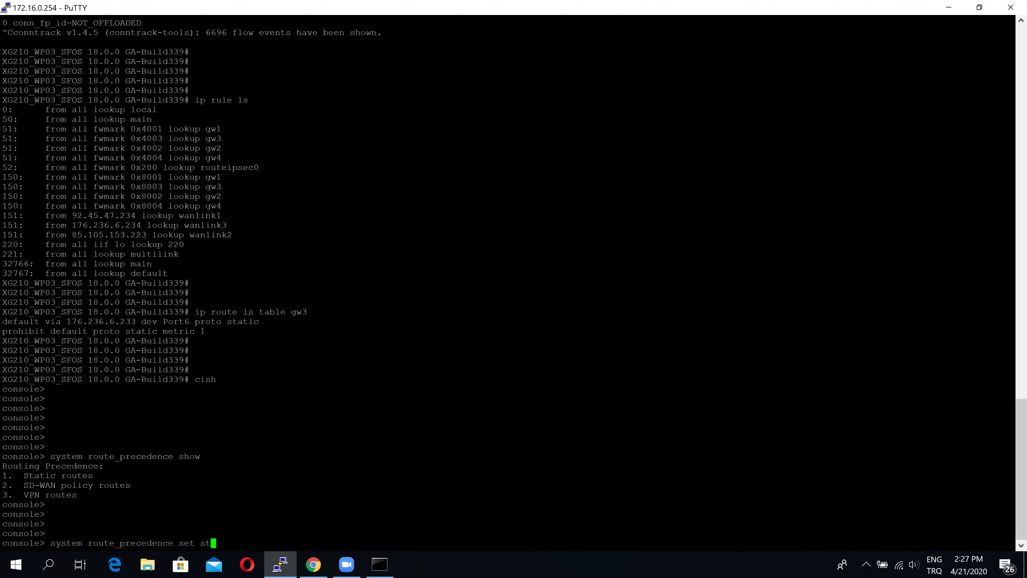
{"action": "key", "text": "BackSpace"}
{"action": "key", "text": "BackSpace"}
{"action": "key", "text": "BackSpace"}
{"action": "key", "text": "BackSpace"}
{"action": "key", "text": "BackSpace"}
{"action": "key", "text": "BackSpace"}
{"action": "key", "text": "BackSpace"}
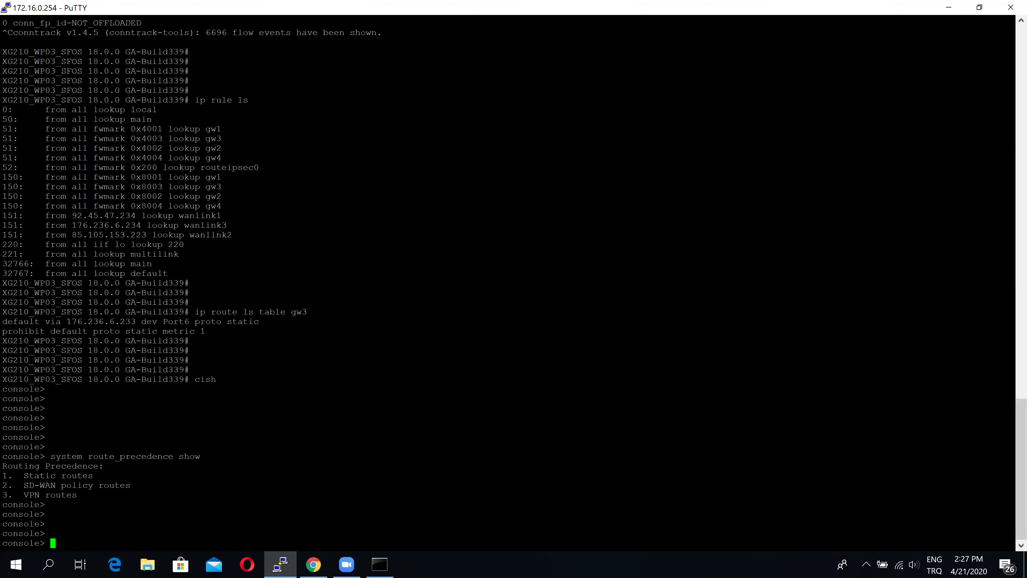
{"action": "type", "text": "show routing sd"}
Run 'show routing sd-wan-policy-route system-generate-traffic', which reports it is turned off
{"action": "key", "text": "Tab"}
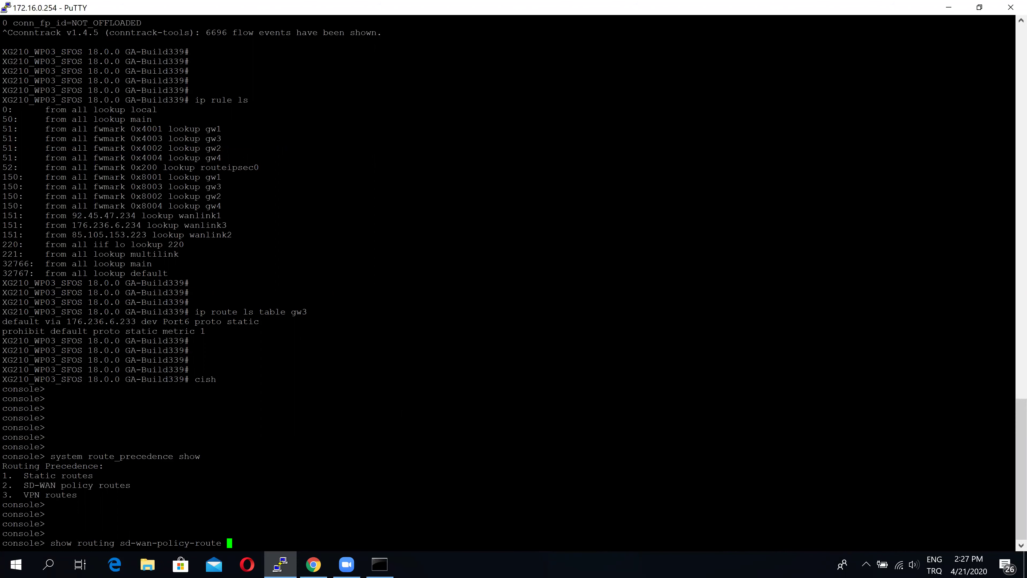
{"action": "key", "text": "Tab"}
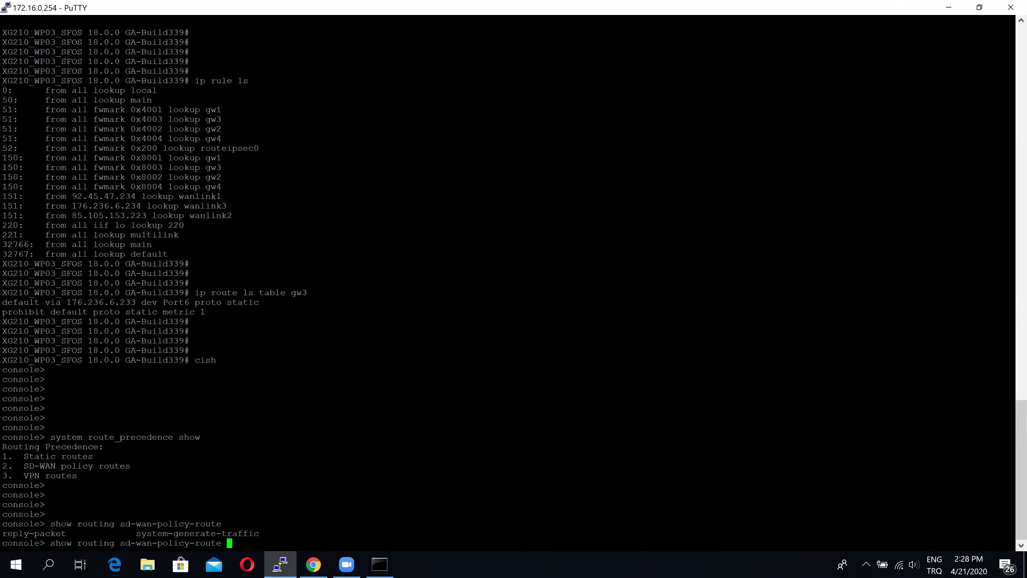
{"action": "type", "text": "sy"}
{"action": "key", "text": "Tab"}
{"action": "type", "text": "e"}
{"action": "key", "text": "BackSpace"}
{"action": "key", "text": "Return"}
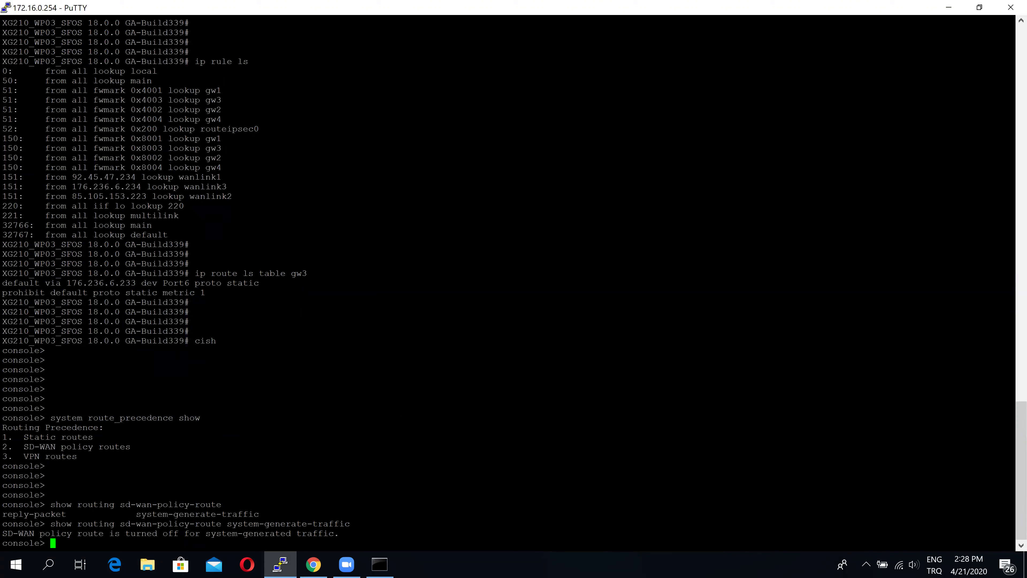
Edit the recalled command into 'set routing sd-wan-policy-route system-generate-traffic enable' without running it
{"action": "key", "text": "Up"}
{"action": "key", "text": "Left"}
{"action": "key", "text": "Left"}
{"action": "key", "text": "Left"}
{"action": "key", "text": "Left"}
{"action": "key", "text": "Left"}
{"action": "key", "text": "Left"}
{"action": "key", "text": "Left"}
{"action": "key", "text": "Left"}
{"action": "key", "text": "Left"}
{"action": "key", "text": "Left"}
{"action": "key", "text": "Left"}
{"action": "key", "text": "Left"}
{"action": "key", "text": "Left"}
{"action": "key", "text": "Left"}
{"action": "key", "text": "Left"}
{"action": "key", "text": "Left"}
{"action": "key", "text": "Left"}
{"action": "key", "text": "Left"}
{"action": "key", "text": "Left"}
{"action": "key", "text": "Left"}
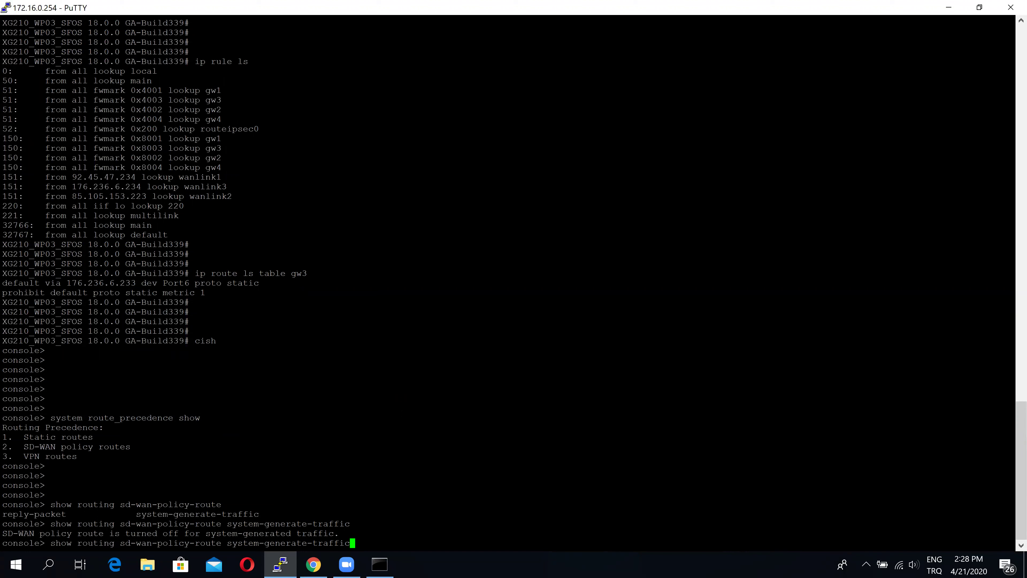
{"action": "key", "text": "Left"}
{"action": "key", "text": "Left"}
{"action": "key", "text": "Left"}
{"action": "key", "text": "Left"}
{"action": "key", "text": "Left"}
{"action": "key", "text": "Left"}
{"action": "key", "text": "Left"}
{"action": "key", "text": "Left"}
{"action": "key", "text": "Left"}
{"action": "key", "text": "Left"}
{"action": "key", "text": "Left"}
{"action": "key", "text": "Left"}
{"action": "key", "text": "Left"}
{"action": "key", "text": "Left"}
{"action": "key", "text": "BackSpace"}
{"action": "key", "text": "BackSpace"}
{"action": "key", "text": "BackSpace"}
{"action": "type", "text": "et"}
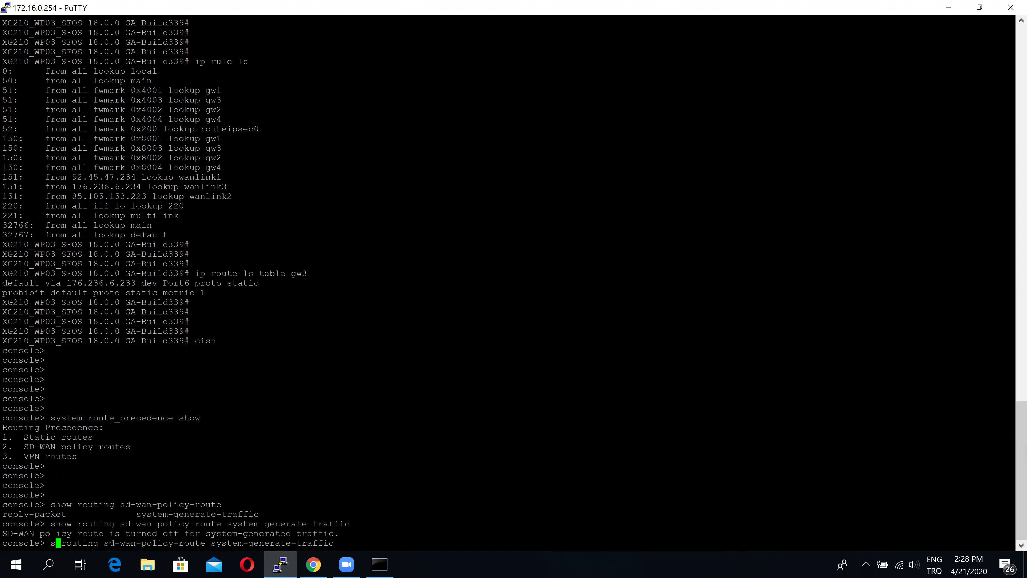
{"action": "key", "text": "Right"}
{"action": "key", "text": "Right"}
{"action": "key", "text": "Right"}
{"action": "key", "text": "Right"}
{"action": "key", "text": "Right"}
{"action": "key", "text": "Right"}
{"action": "key", "text": "Right"}
{"action": "key", "text": "Right"}
{"action": "key", "text": "Right"}
{"action": "key", "text": "Right"}
{"action": "key", "text": "Right"}
{"action": "key", "text": "Right"}
{"action": "key", "text": "Right"}
{"action": "key", "text": "Right"}
{"action": "key", "text": "Right"}
{"action": "key", "text": "Right"}
{"action": "key", "text": "Right"}
{"action": "key", "text": "Right"}
{"action": "key", "text": "Right"}
{"action": "key", "text": "Right"}
{"action": "key", "text": "Right"}
{"action": "key", "text": "Right"}
{"action": "key", "text": "Right"}
{"action": "key", "text": "Right"}
{"action": "key", "text": "Right"}
{"action": "key", "text": "Right"}
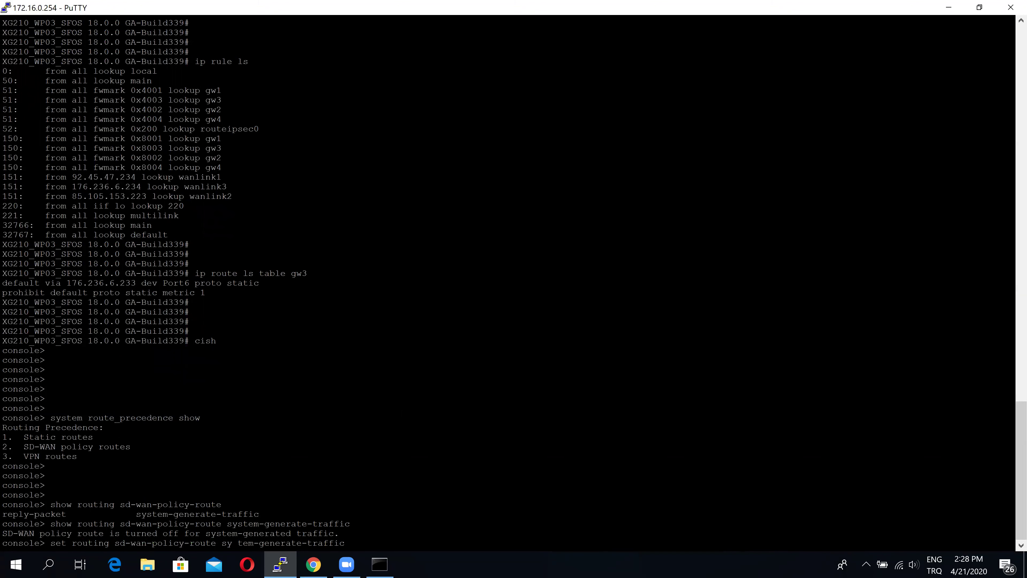
{"action": "key", "text": "Right"}
{"action": "key", "text": "Right"}
{"action": "key", "text": "Right"}
{"action": "key", "text": "Tab"}
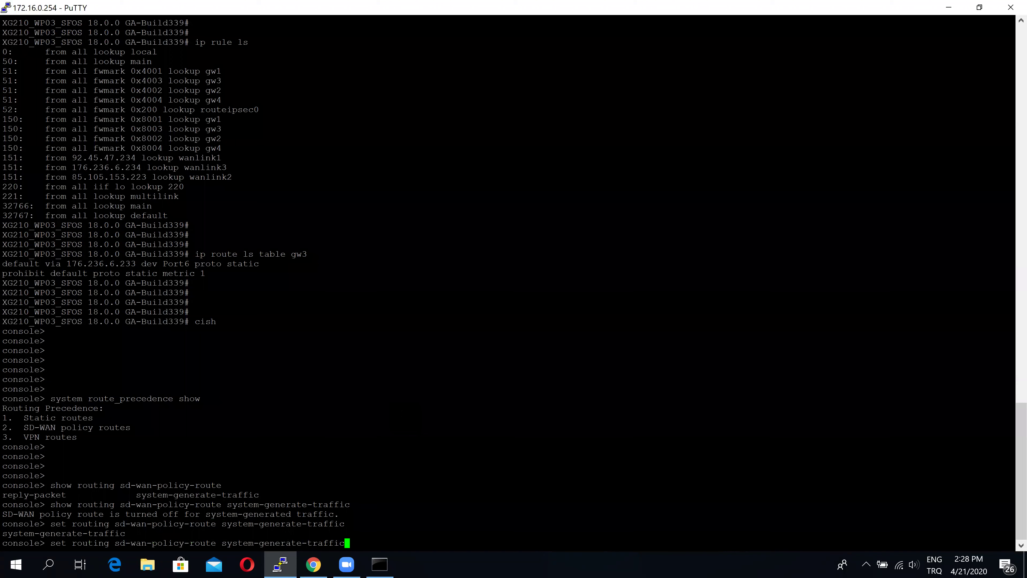
{"action": "type", "text": "enable"}
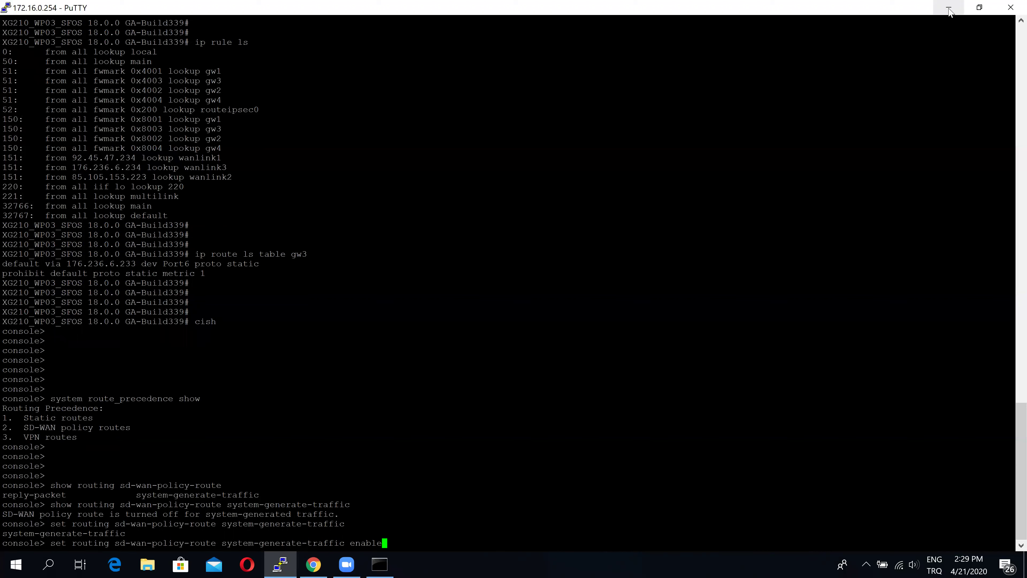
In SD-WAN policy 'test', untick Override gateway monitoring decision and set backup gateway to ADSL
{"action": "key", "text": "alt+Tab"}
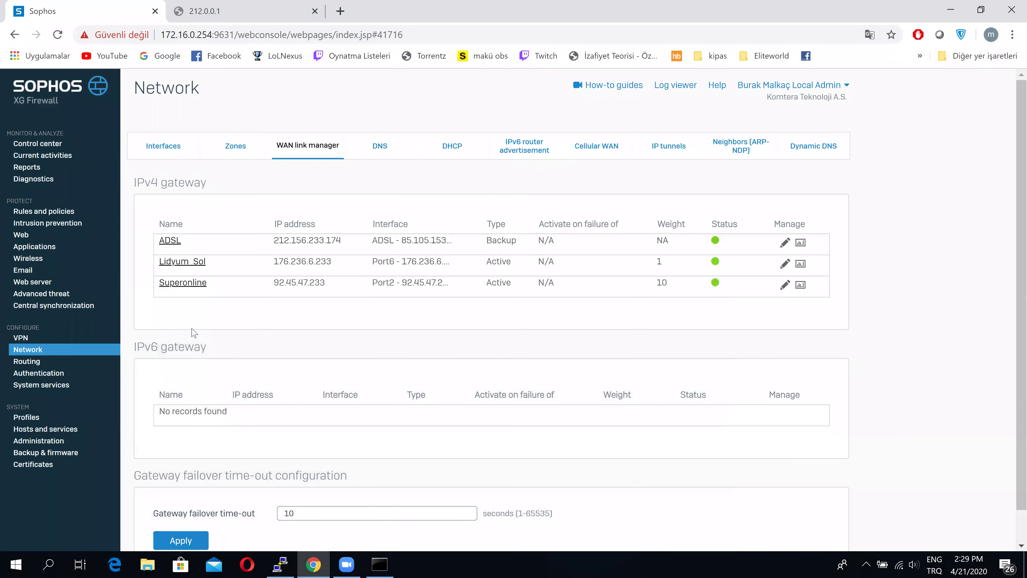
{"action": "left_click", "coordinate": [35, 361]}
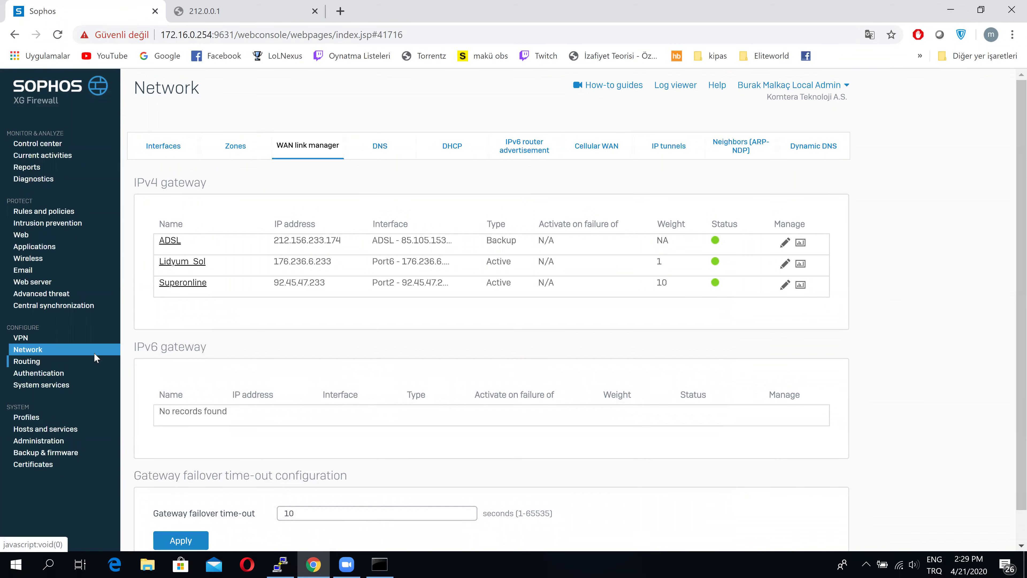
{"action": "left_click", "coordinate": [274, 146]}
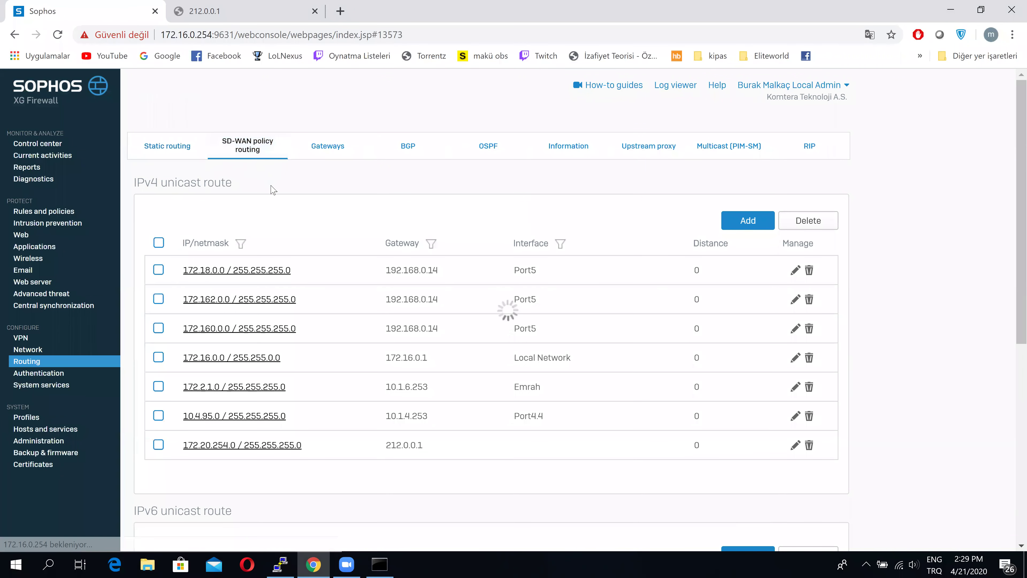
{"action": "left_click", "coordinate": [190, 390]}
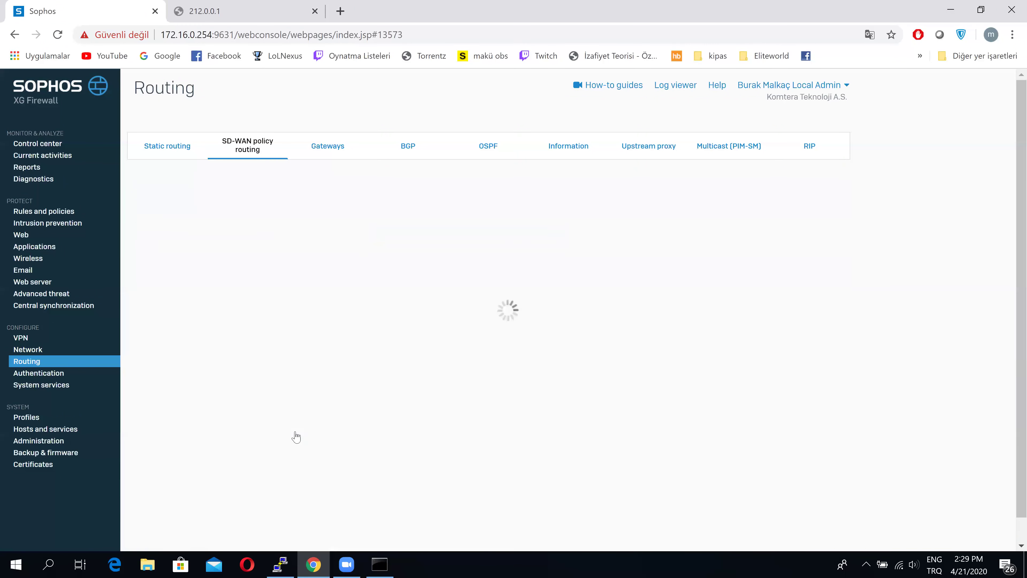
{"action": "scroll", "coordinate": [296, 436], "scroll_direction": "down", "scroll_amount": 4}
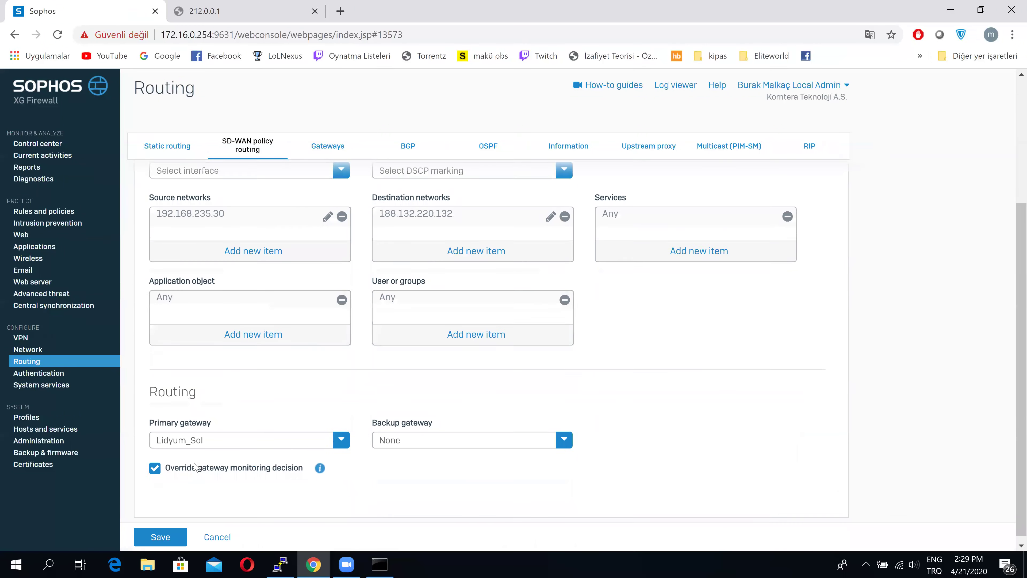
{"action": "left_click", "coordinate": [153, 462]}
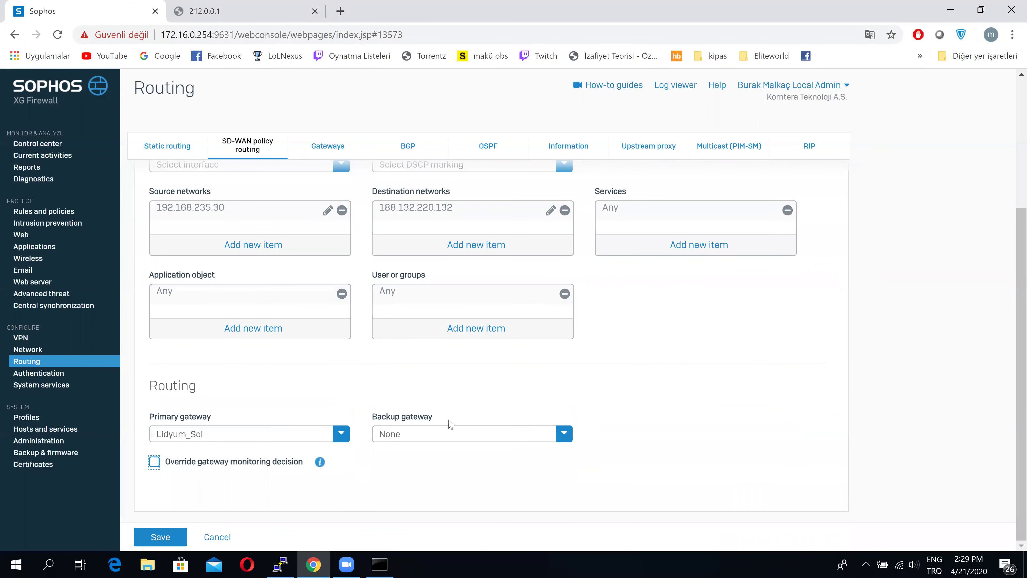
{"action": "left_click", "coordinate": [475, 440]}
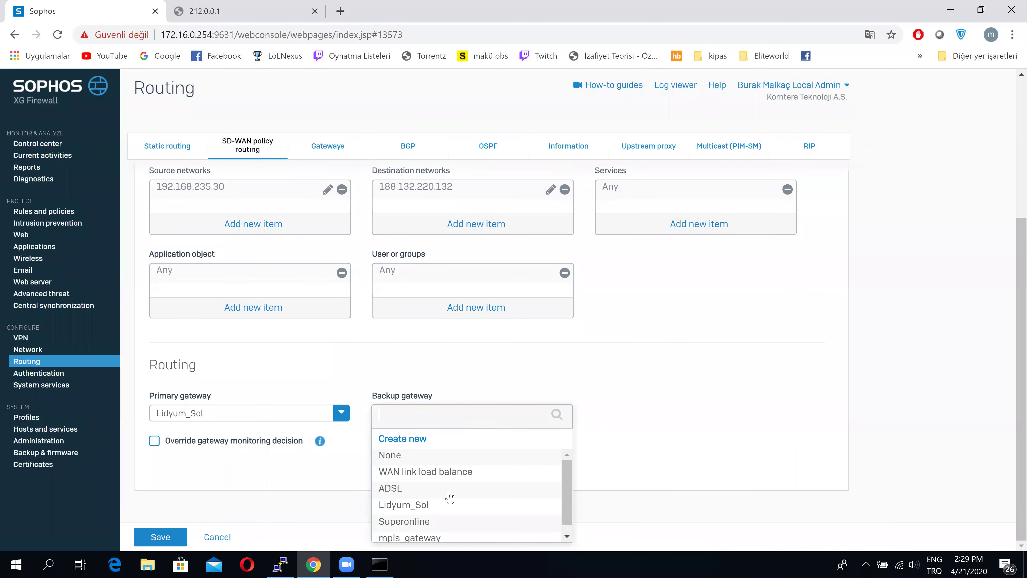
{"action": "left_click", "coordinate": [435, 495]}
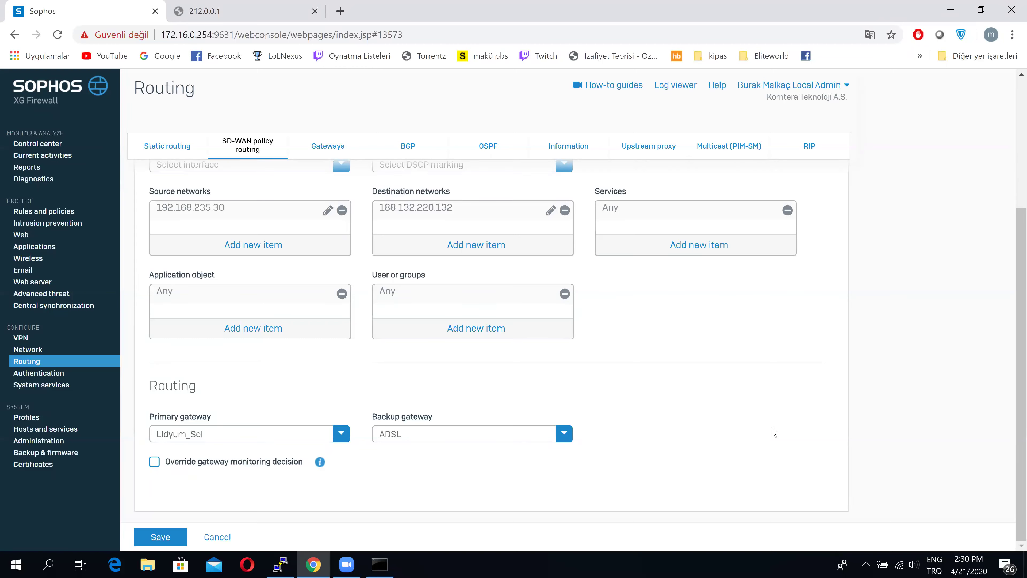
{"action": "left_click", "coordinate": [296, 564]}
{"action": "key", "text": "BackSpace"}
{"action": "key", "text": "BackSpace"}
{"action": "key", "text": "BackSpace"}
{"action": "key", "text": "BackSpace"}
{"action": "key", "text": "BackSpace"}
{"action": "key", "text": "BackSpace"}
{"action": "key", "text": "BackSpace"}
{"action": "key", "text": "BackSpace"}
{"action": "key", "text": "BackSpace"}
{"action": "key", "text": "BackSpace"}
{"action": "key", "text": "BackSpace"}
{"action": "key", "text": "BackSpace"}
{"action": "key", "text": "BackSpace"}
{"action": "key", "text": "BackSpace"}
{"action": "key", "text": "BackSpace"}
{"action": "key", "text": "BackSpace"}
{"action": "key", "text": "BackSpace"}
{"action": "key", "text": "BackSpace"}
{"action": "key", "text": "BackSpace"}
{"action": "key", "text": "BackSpace"}
{"action": "key", "text": "BackSpace"}
{"action": "key", "text": "BackSpace"}
{"action": "key", "text": "BackSpace"}
{"action": "key", "text": "BackSpace"}
{"action": "key", "text": "BackSpace"}
{"action": "key", "text": "BackSpace"}
{"action": "key", "text": "BackSpace"}
{"action": "key", "text": "BackSpace"}
Try the reply-packet enable policy-route option in PuTTY, erase it, and return to the policy form
{"action": "key", "text": "Tab"}
{"action": "type", "text": "rep"}
{"action": "key", "text": "Tab"}
{"action": "type", "text": "enable"}
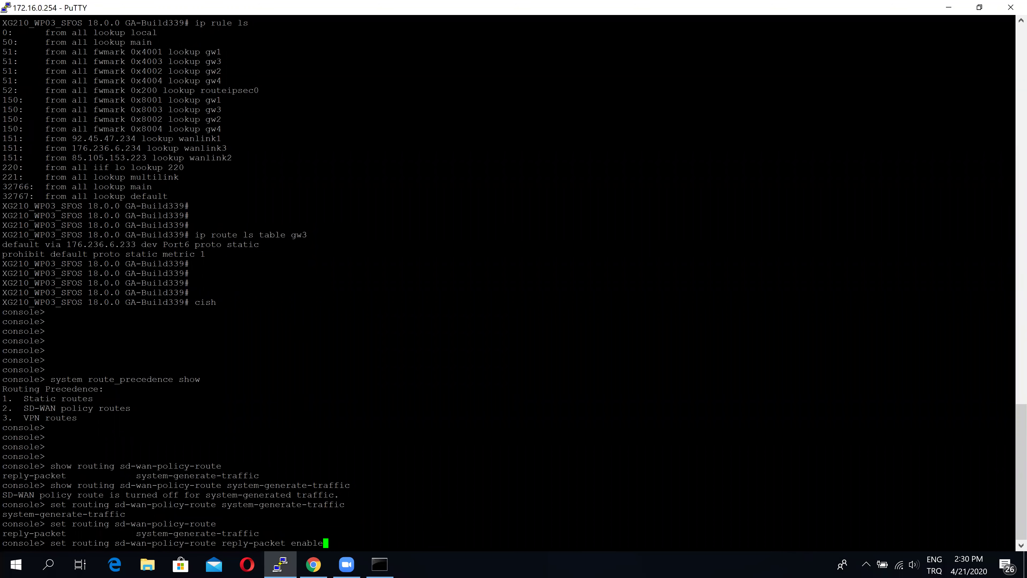
{"action": "key", "text": "BackSpace"}
{"action": "key", "text": "BackSpace"}
{"action": "key", "text": "BackSpace"}
{"action": "key", "text": "BackSpace"}
{"action": "key", "text": "BackSpace"}
{"action": "key", "text": "BackSpace"}
{"action": "key", "text": "BackSpace"}
{"action": "key", "text": "BackSpace"}
{"action": "key", "text": "BackSpace"}
{"action": "key", "text": "BackSpace"}
{"action": "key", "text": "BackSpace"}
{"action": "key", "text": "BackSpace"}
{"action": "key", "text": "BackSpace"}
{"action": "key", "text": "BackSpace"}
{"action": "key", "text": "BackSpace"}
{"action": "key", "text": "BackSpace"}
{"action": "key", "text": "BackSpace"}
{"action": "key", "text": "BackSpace"}
{"action": "key", "text": "BackSpace"}
{"action": "key", "text": "BackSpace"}
{"action": "key", "text": "BackSpace"}
{"action": "key", "text": "BackSpace"}
{"action": "key", "text": "BackSpace"}
{"action": "key", "text": "BackSpace"}
{"action": "key", "text": "BackSpace"}
{"action": "key", "text": "BackSpace"}
{"action": "key", "text": "BackSpace"}
{"action": "key", "text": "BackSpace"}
{"action": "key", "text": "BackSpace"}
{"action": "key", "text": "BackSpace"}
{"action": "key", "text": "BackSpace"}
{"action": "key", "text": "BackSpace"}
{"action": "key", "text": "BackSpace"}
{"action": "key", "text": "BackSpace"}
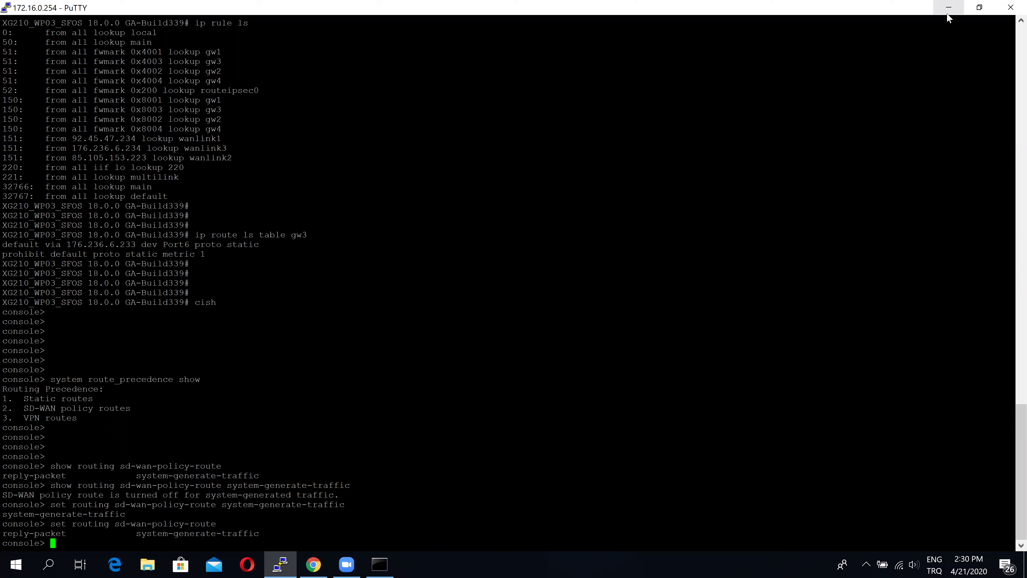
{"action": "key", "text": "alt+Tab"}
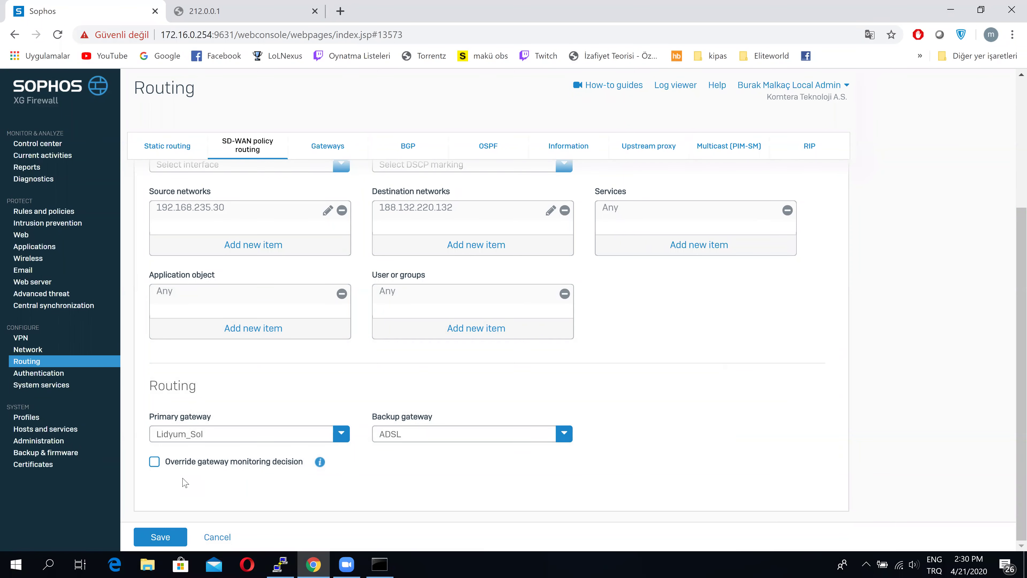
Save the test policy and start a new IPsec connection under VPN
{"action": "left_click", "coordinate": [162, 540]}
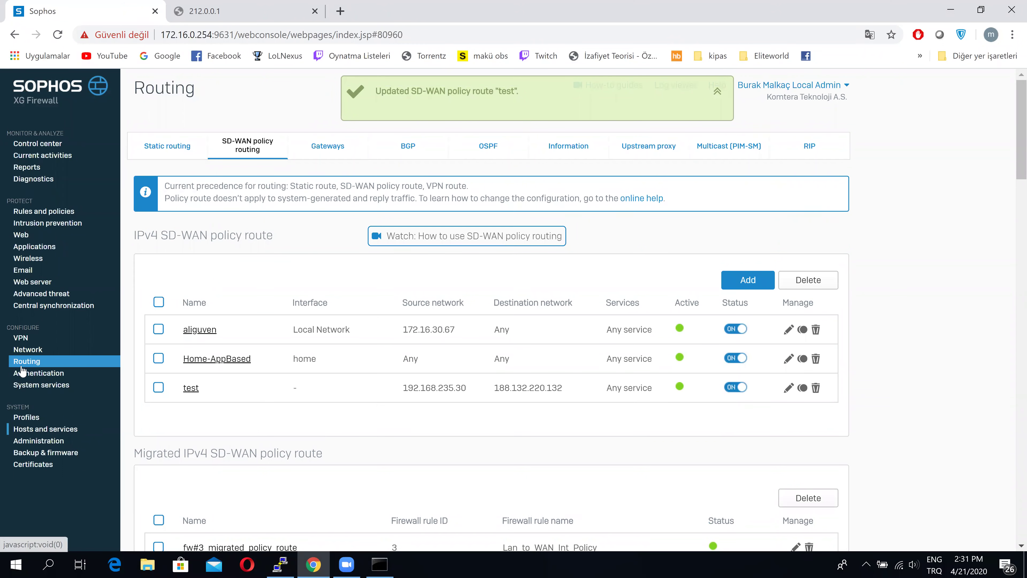
{"action": "left_click", "coordinate": [39, 338]}
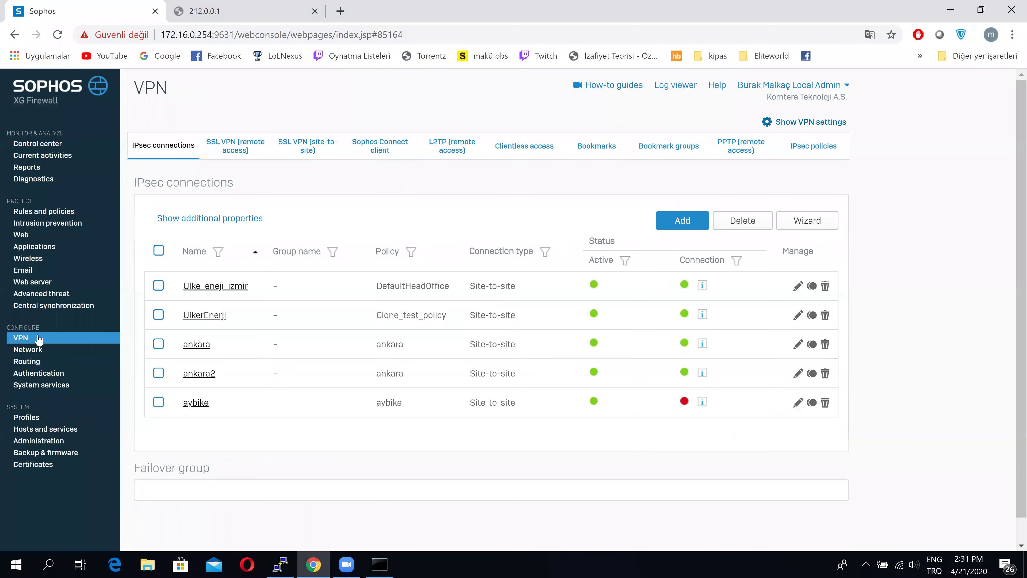
{"action": "left_click", "coordinate": [678, 222]}
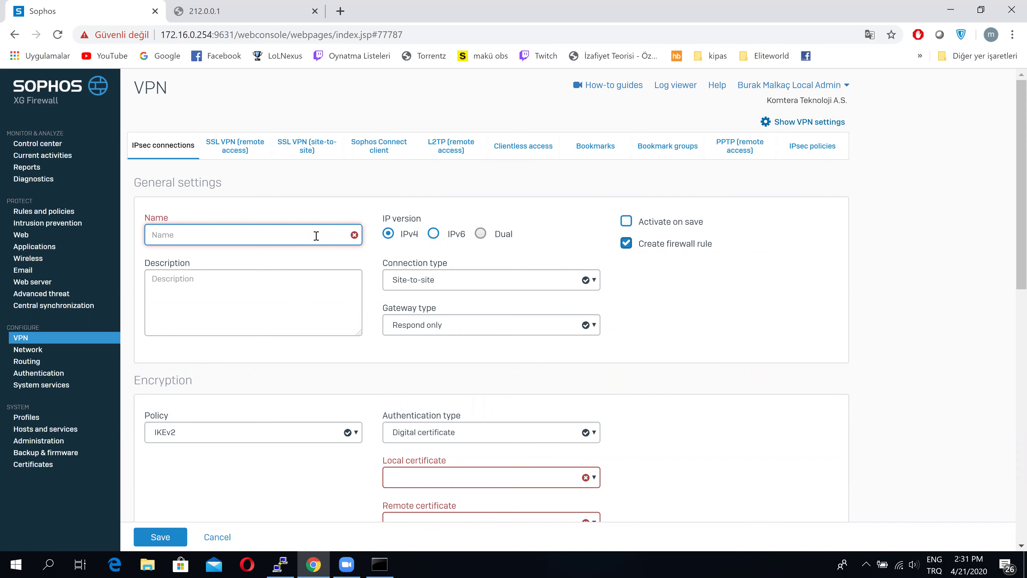
Name the IPsec connection 'testt' and set its connection type to Tunnel interface
{"action": "type", "text": "testt"}
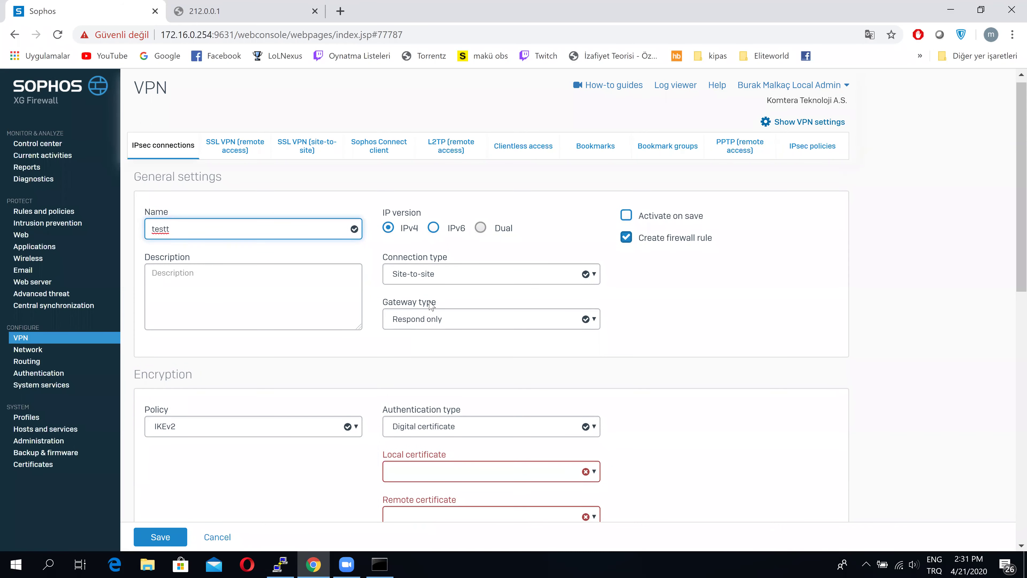
{"action": "left_click", "coordinate": [434, 281]}
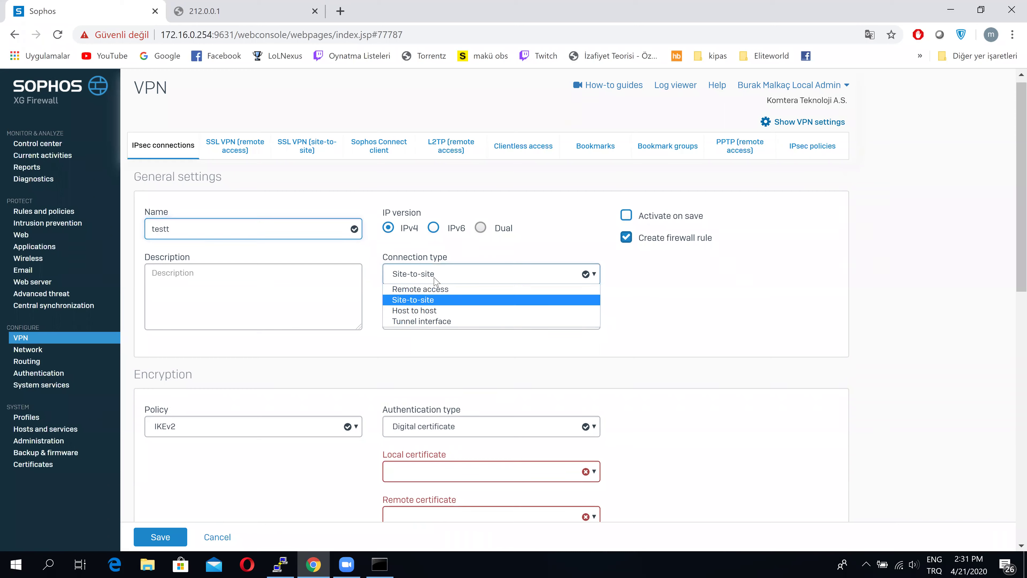
{"action": "left_click", "coordinate": [467, 322]}
{"action": "scroll", "coordinate": [734, 280], "scroll_direction": "down", "scroll_amount": 2}
Switch authentication to preshared key and enter the key twice
{"action": "left_click", "coordinate": [545, 382]}
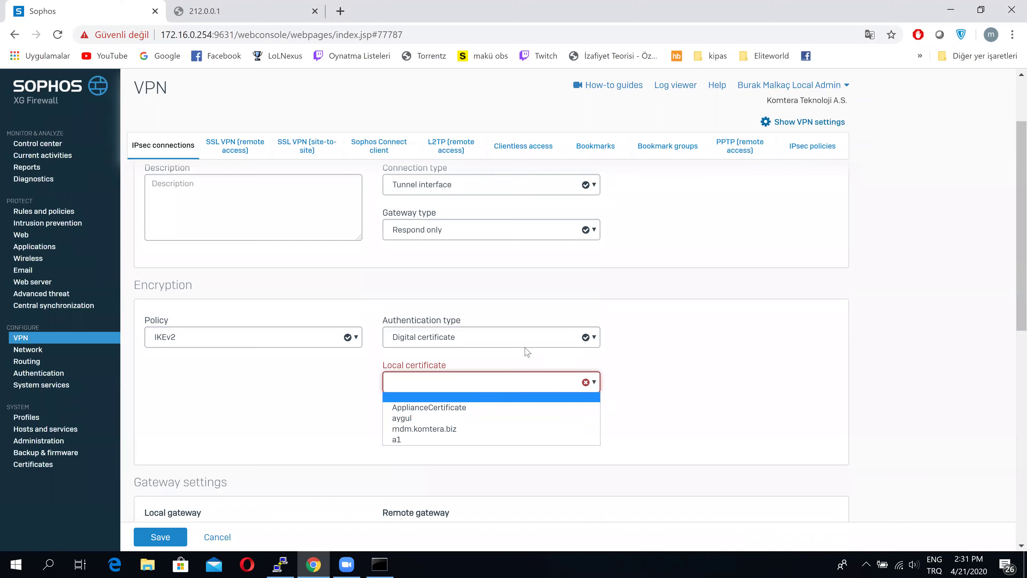
{"action": "left_click", "coordinate": [521, 343]}
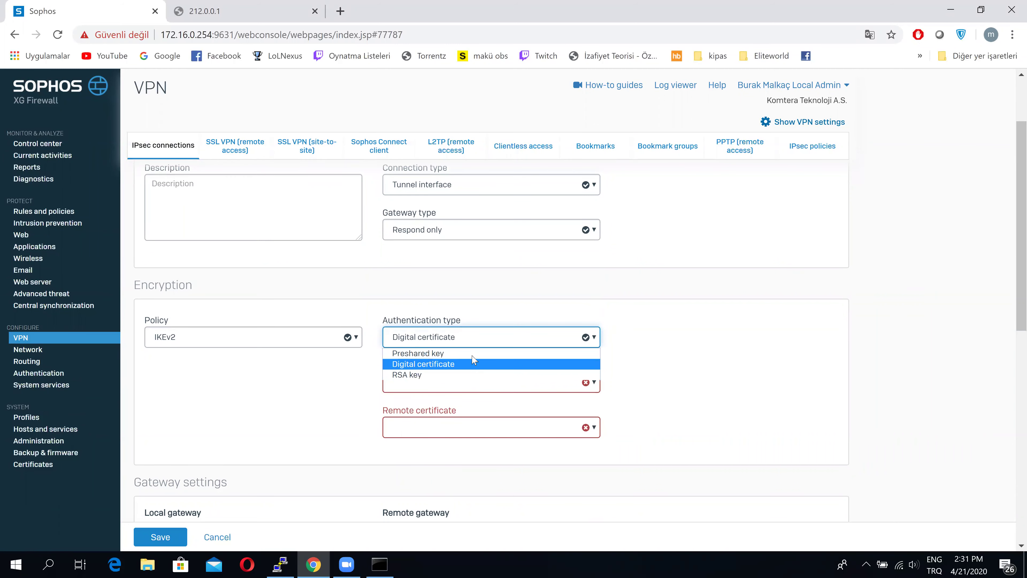
{"action": "key", "text": "Return"}
{"action": "left_click", "coordinate": [434, 383]}
{"action": "type", "text": "12345678"}
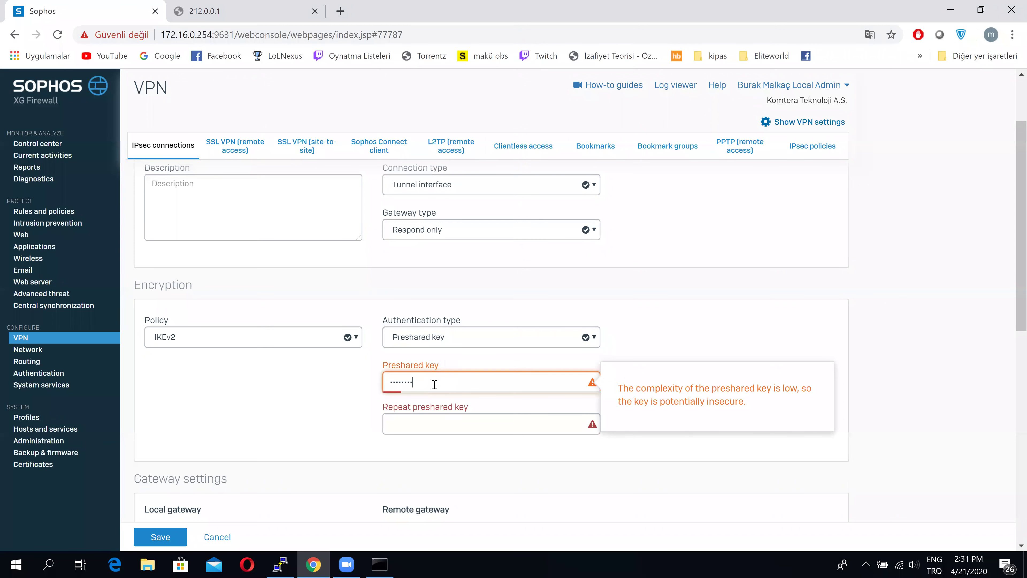
{"action": "key", "text": "Tab"}
{"action": "type", "text": "1234567"}
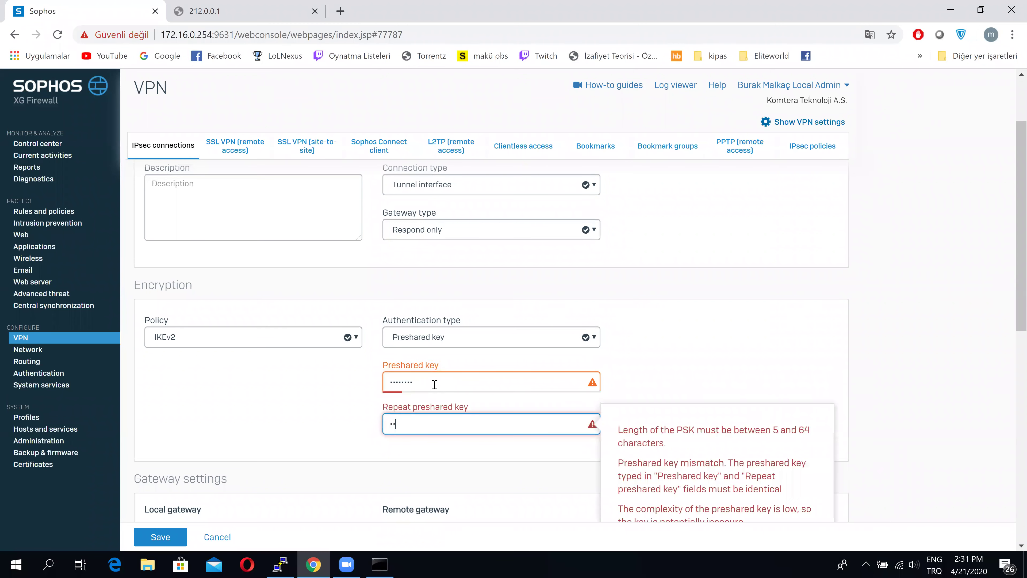
{"action": "type", "text": "8"}
{"action": "left_click", "coordinate": [710, 337]}
Listen on Port2 toward remote gateway 91.91.91.9, then save and confirm the connection
{"action": "scroll", "coordinate": [710, 338], "scroll_direction": "down", "scroll_amount": 1}
{"action": "scroll", "coordinate": [710, 338], "scroll_direction": "down", "scroll_amount": 5}
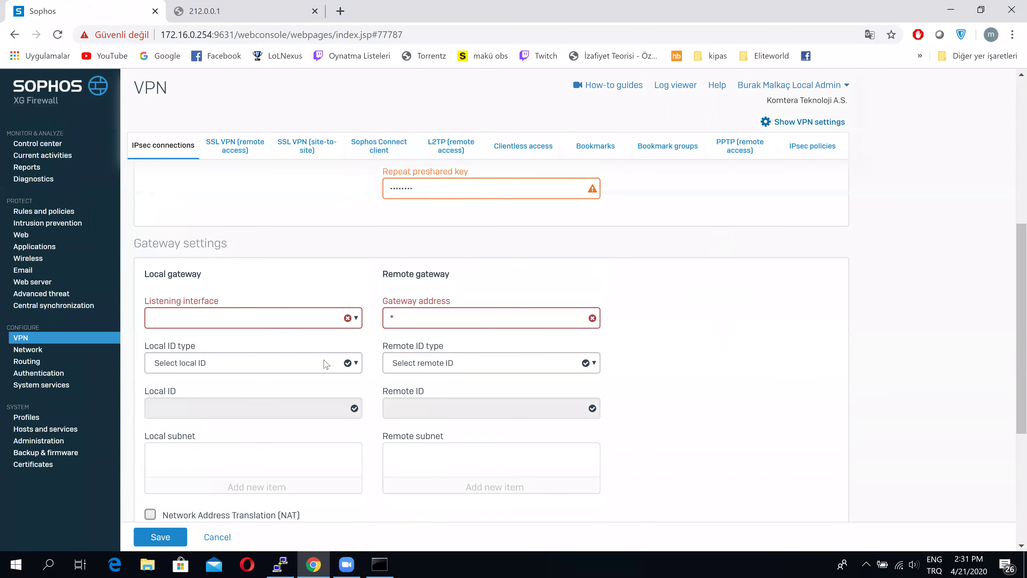
{"action": "left_click", "coordinate": [288, 318]}
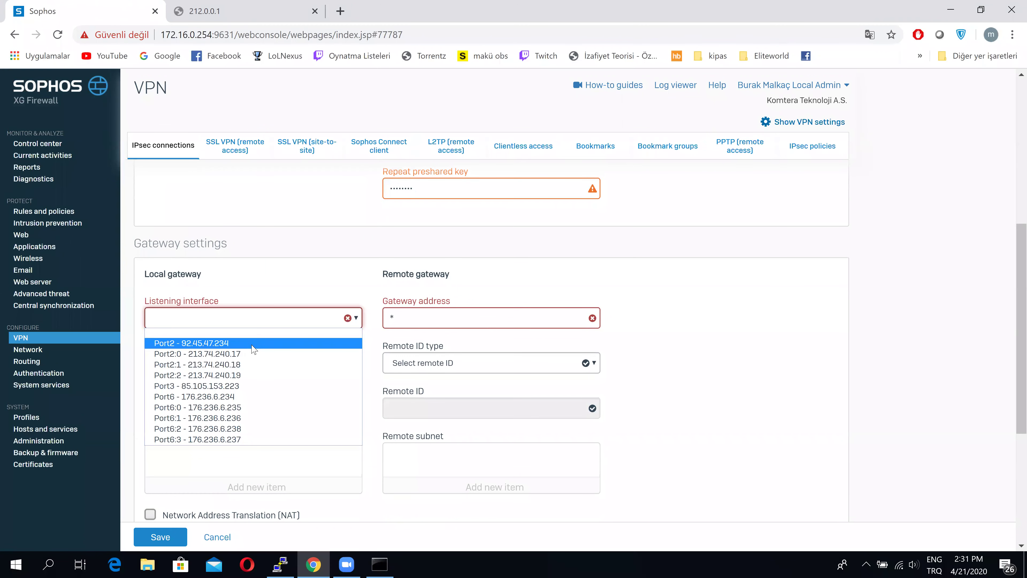
{"action": "left_click", "coordinate": [264, 343]}
{"action": "left_click", "coordinate": [411, 317]}
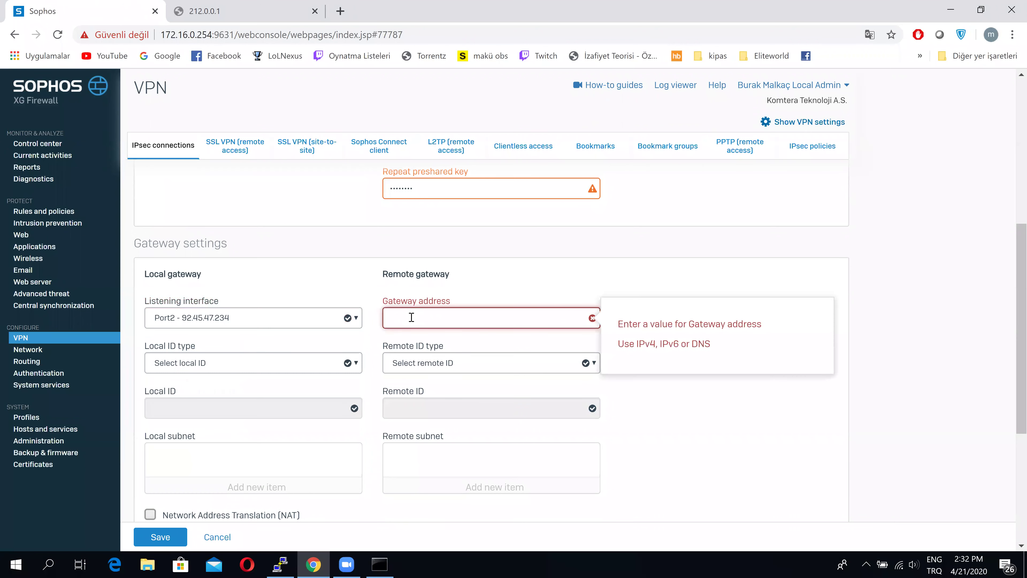
{"action": "type", "text": "91.91.91.9"}
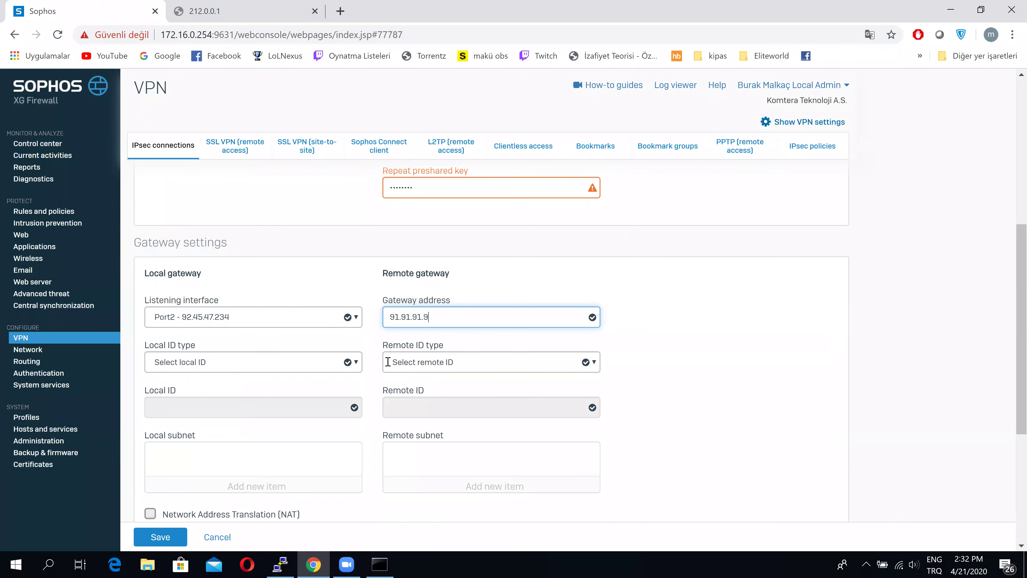
{"action": "scroll", "coordinate": [686, 338], "scroll_direction": "down", "scroll_amount": 1}
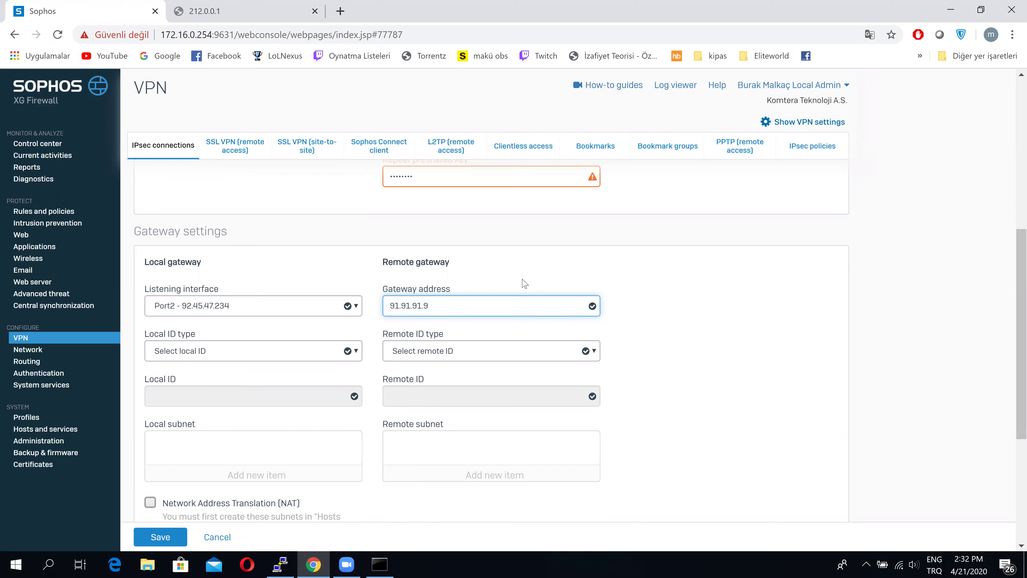
{"action": "left_click", "coordinate": [162, 539]}
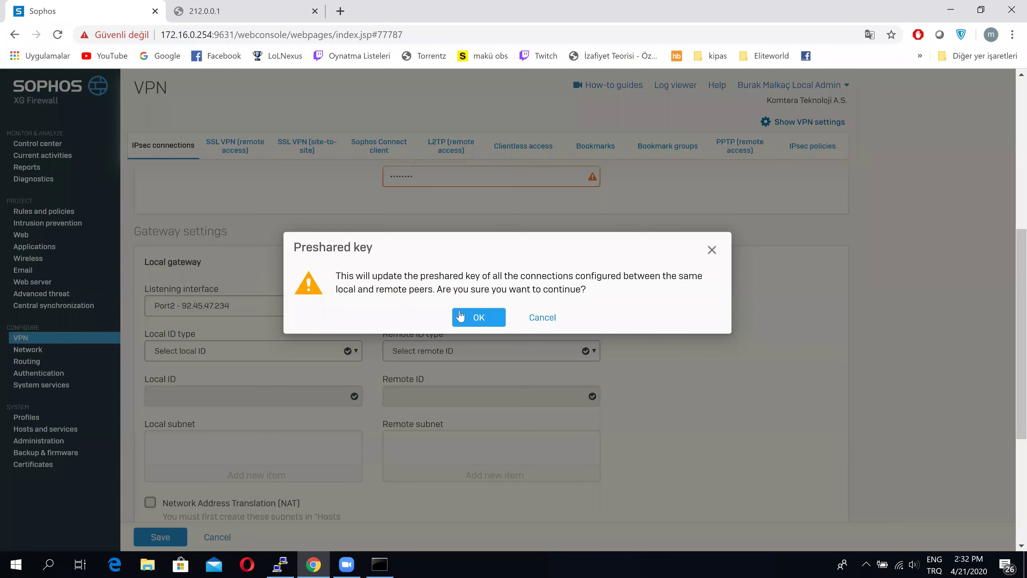
{"action": "left_click", "coordinate": [461, 316]}
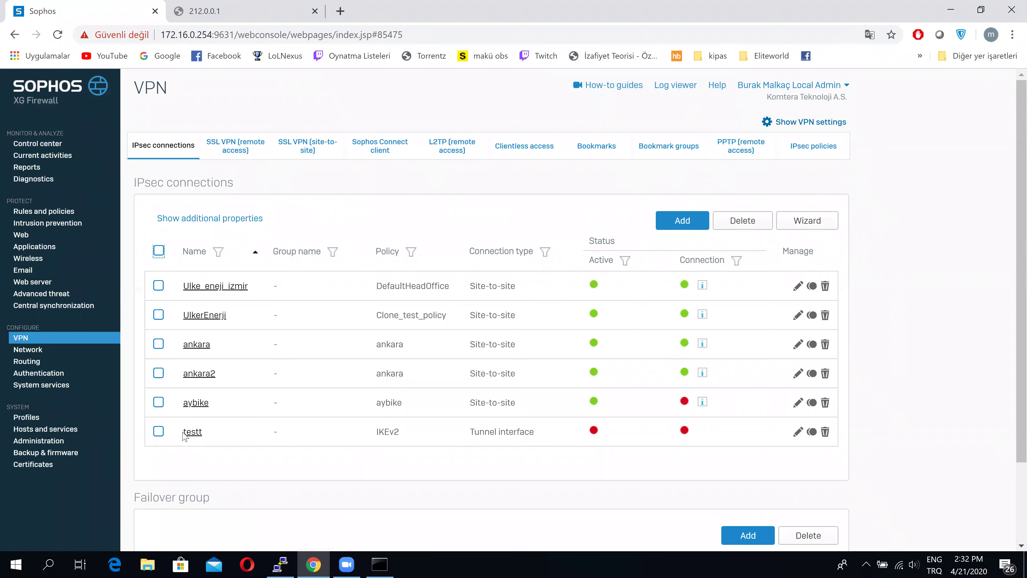
Give interface xfrm4 the static IPv4 address 3.3.3.3/255.255.255.0 and save the update
{"action": "left_click", "coordinate": [42, 350]}
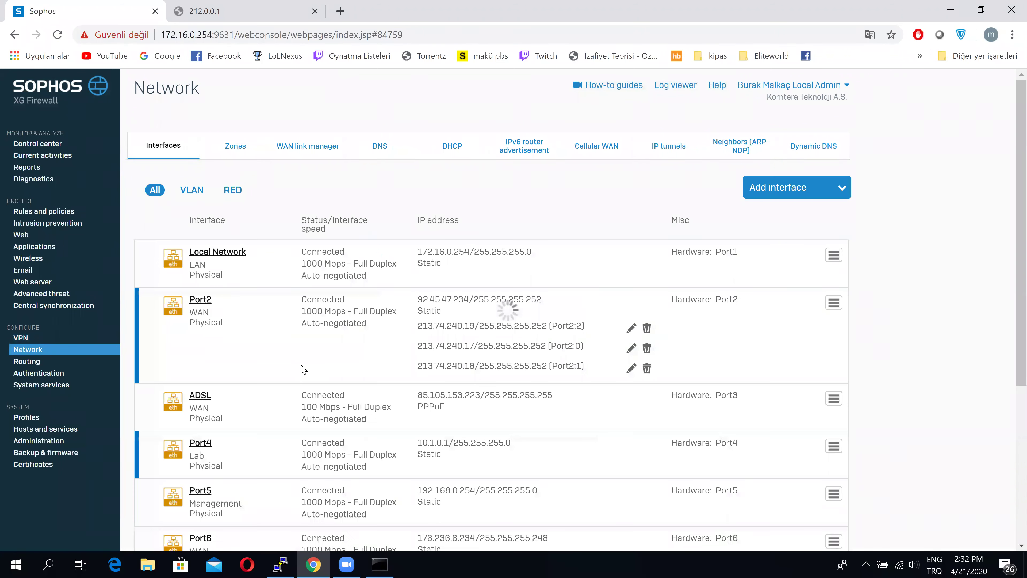
{"action": "scroll", "coordinate": [304, 370], "scroll_direction": "down", "scroll_amount": 5}
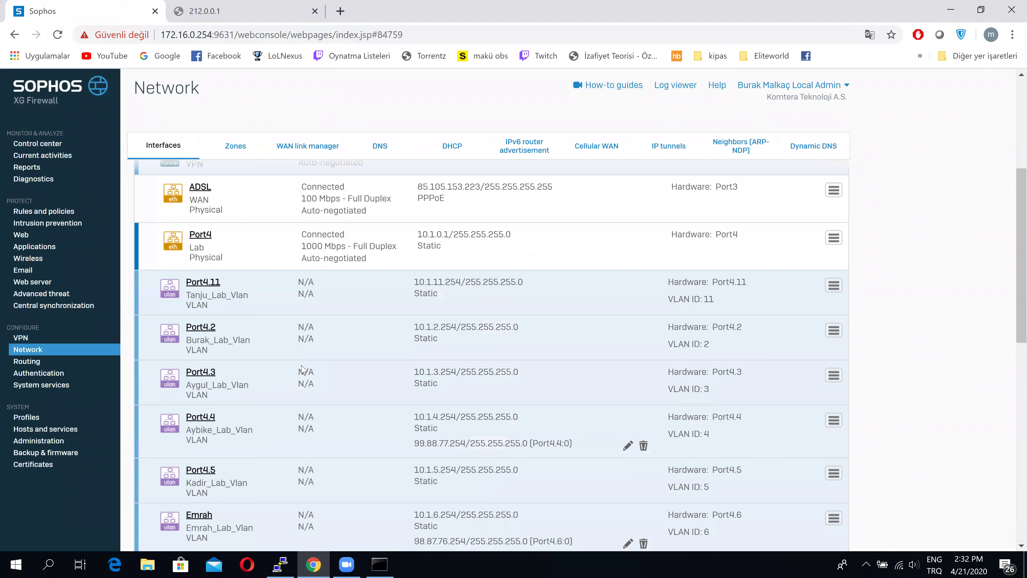
{"action": "scroll", "coordinate": [302, 369], "scroll_direction": "down", "scroll_amount": 10}
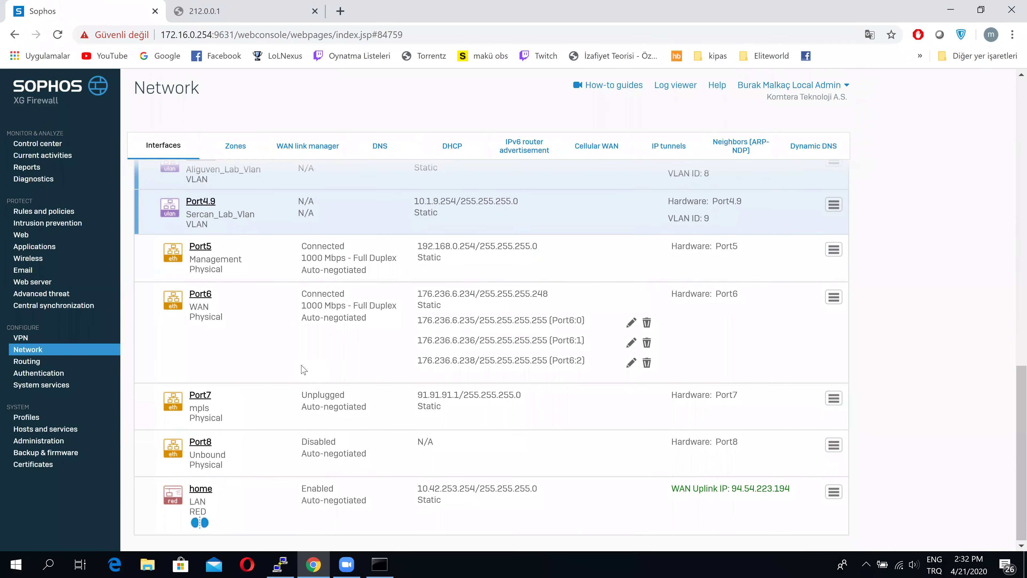
{"action": "scroll", "coordinate": [303, 369], "scroll_direction": "up", "scroll_amount": 15}
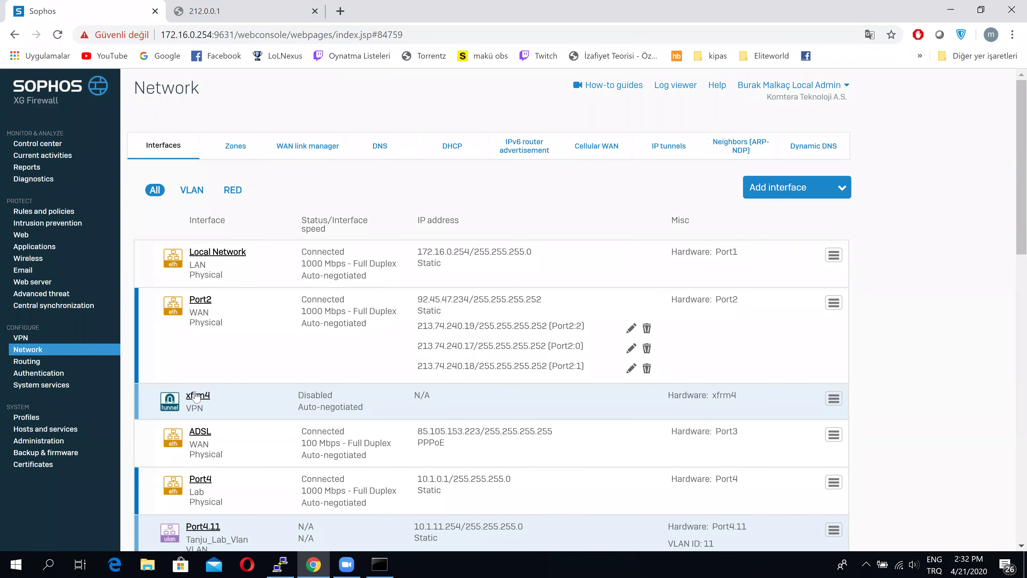
{"action": "left_click_drag", "start_coordinate": [242, 402], "coordinate": [187, 396]}
{"action": "left_click", "coordinate": [199, 395]}
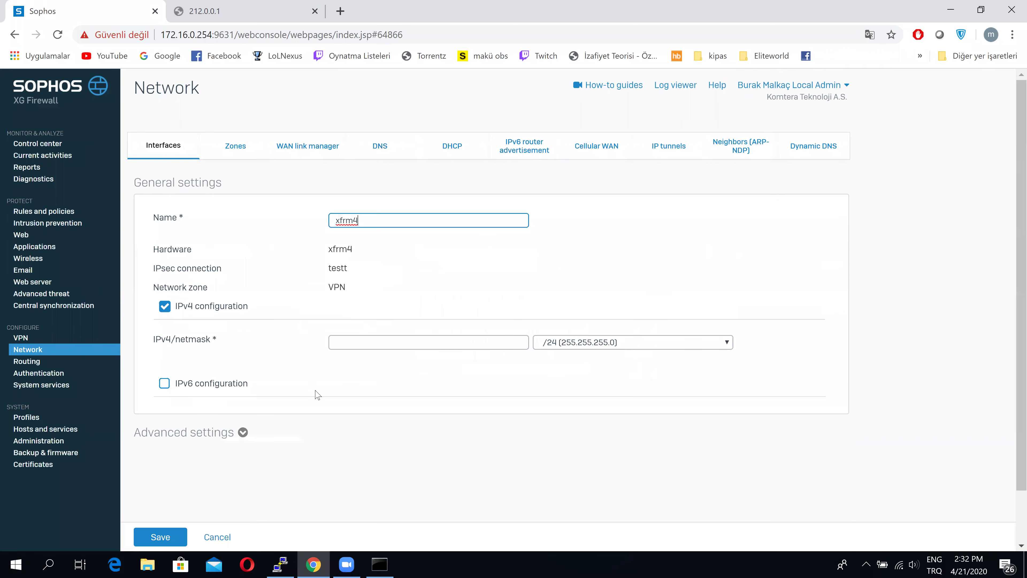
{"action": "left_click", "coordinate": [350, 345]}
{"action": "type", "text": "3.3.3.3"}
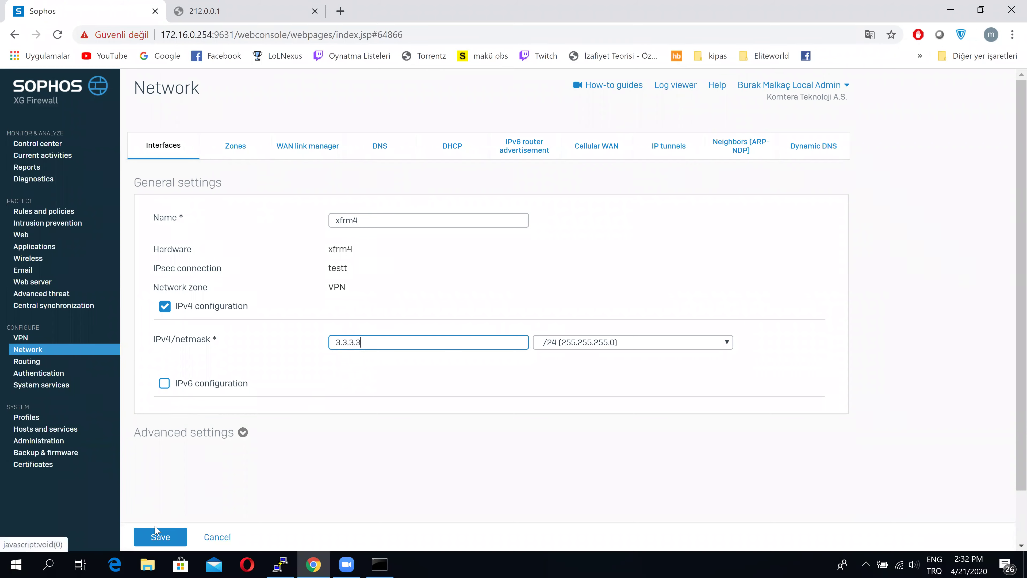
{"action": "left_click", "coordinate": [162, 537]}
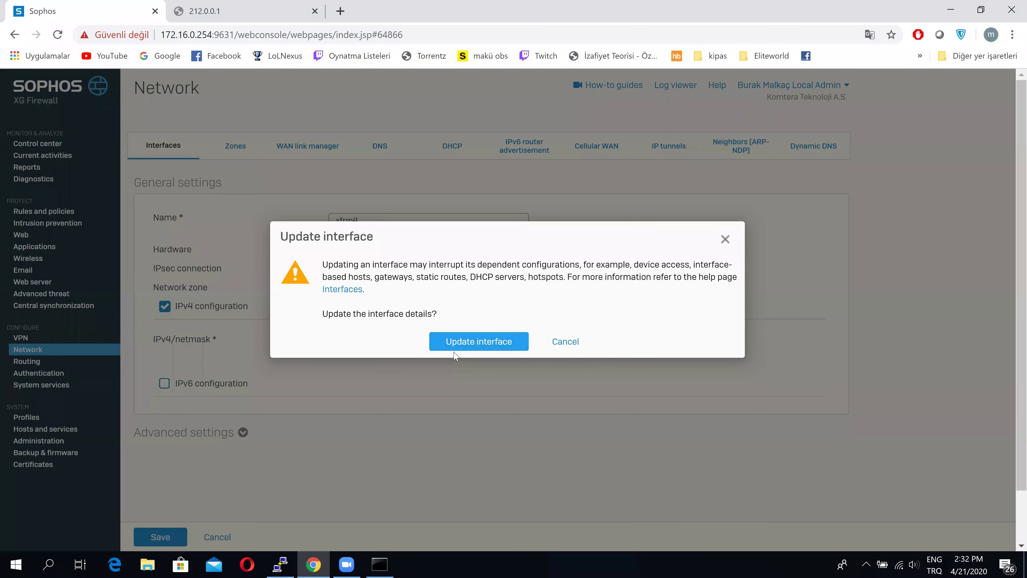
{"action": "left_click", "coordinate": [455, 348]}
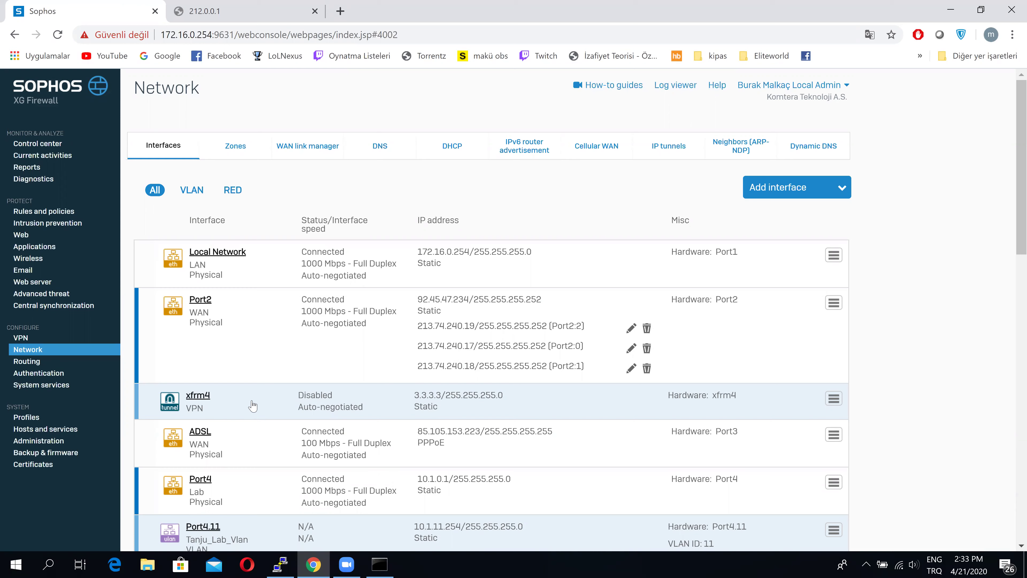
Open the test SD-WAN policy route and check its primary gateway list, leaving Lidyum_Sol selected
{"action": "left_click", "coordinate": [22, 366]}
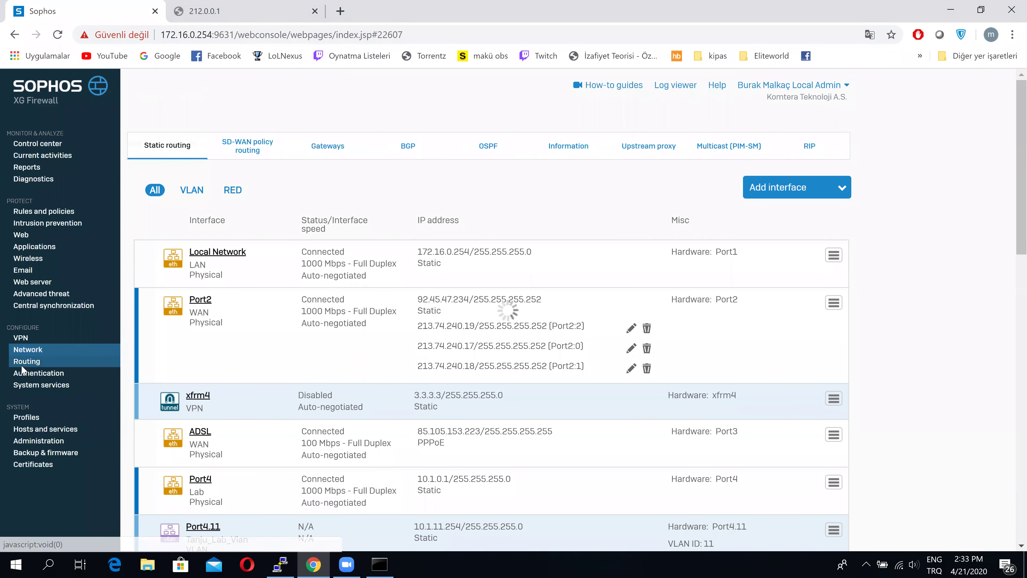
{"action": "left_click", "coordinate": [247, 160]}
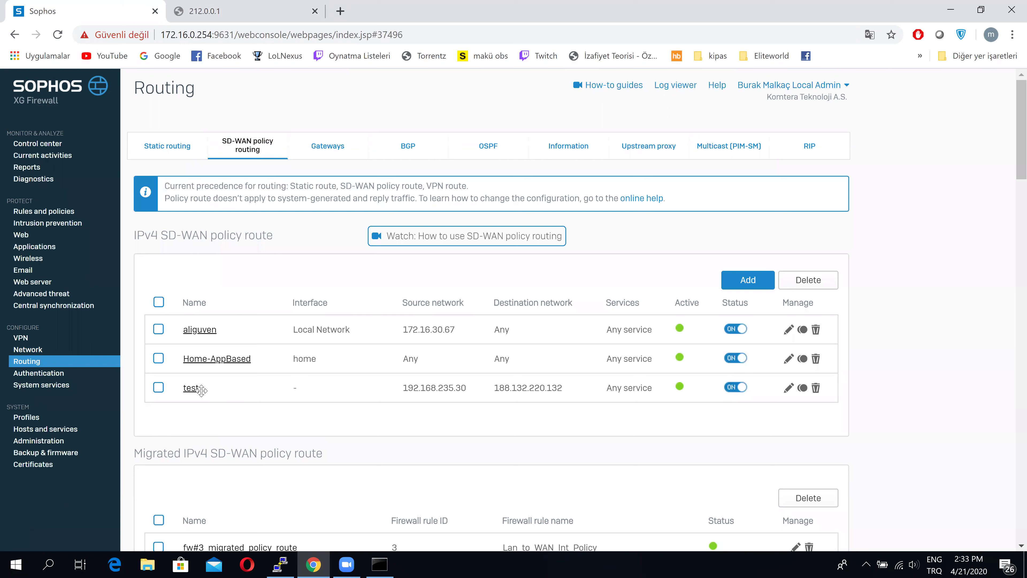
{"action": "left_click", "coordinate": [192, 389]}
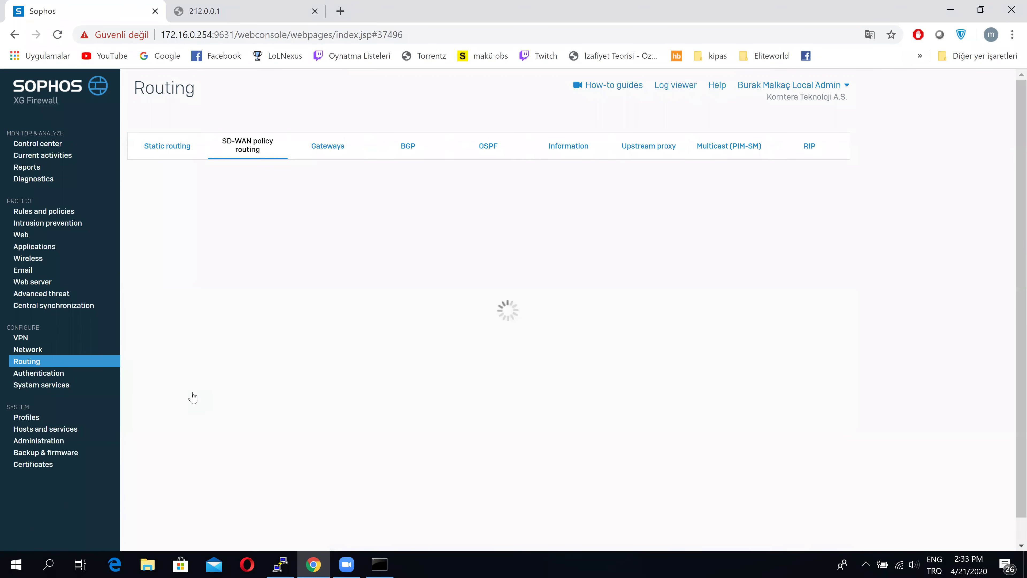
{"action": "scroll", "coordinate": [314, 500], "scroll_direction": "down", "scroll_amount": 4}
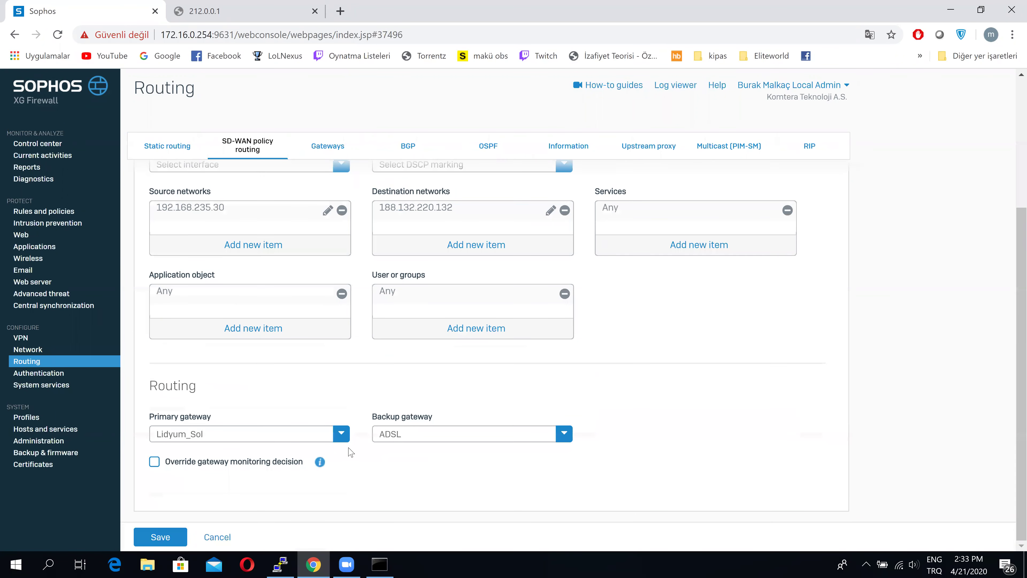
{"action": "left_click", "coordinate": [341, 436]}
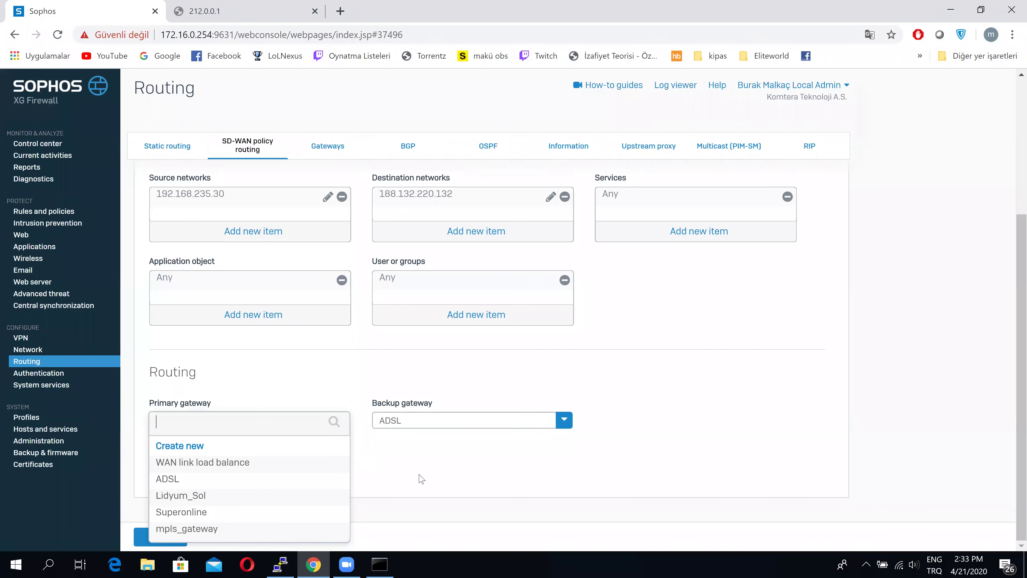
{"action": "left_click", "coordinate": [458, 464]}
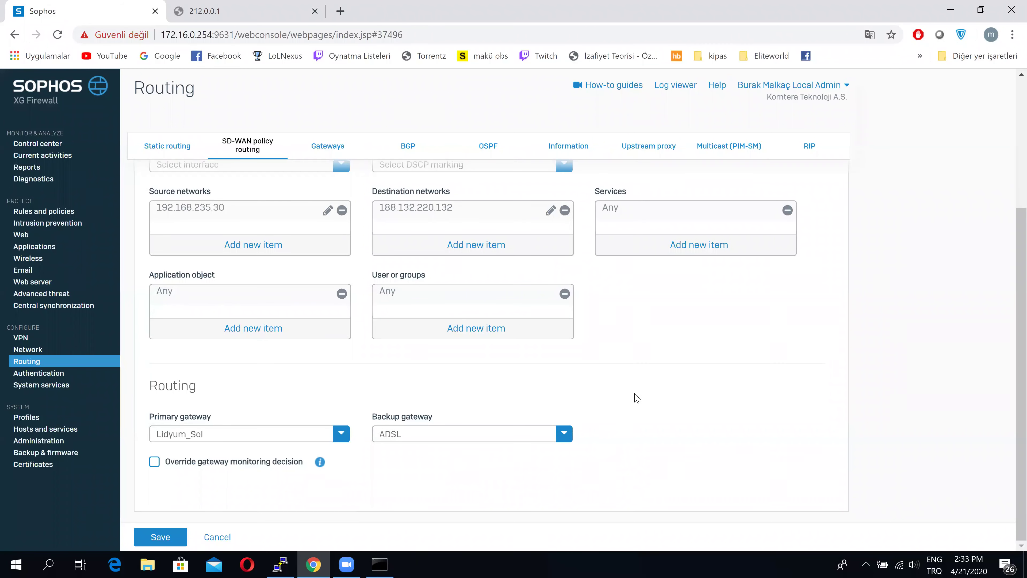
{"action": "scroll", "coordinate": [635, 394], "scroll_direction": "up", "scroll_amount": 5}
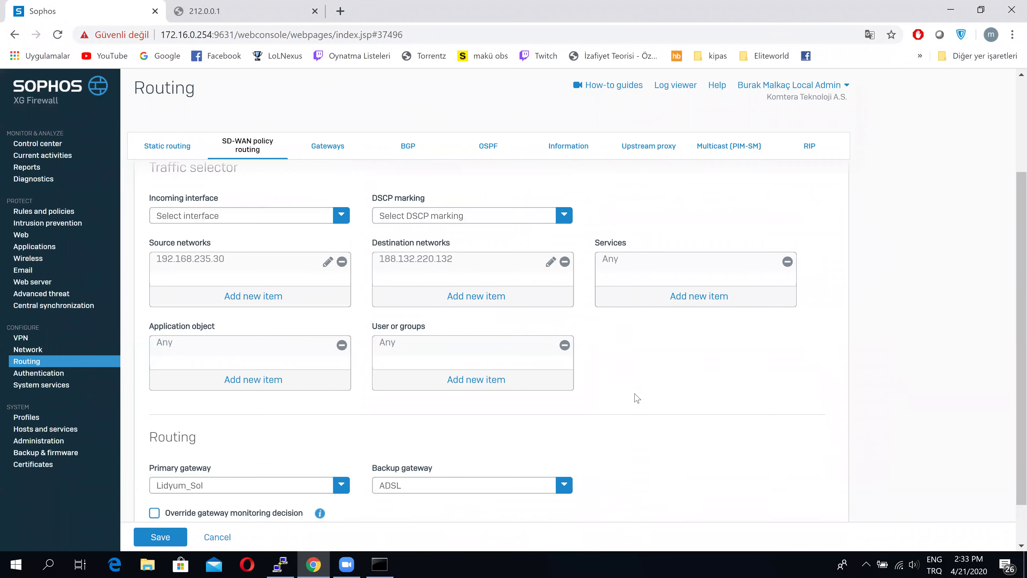
Add a new gateway named ipsec_gateway bound to interface xfrm4-3.3.3.3
{"action": "left_click", "coordinate": [326, 154]}
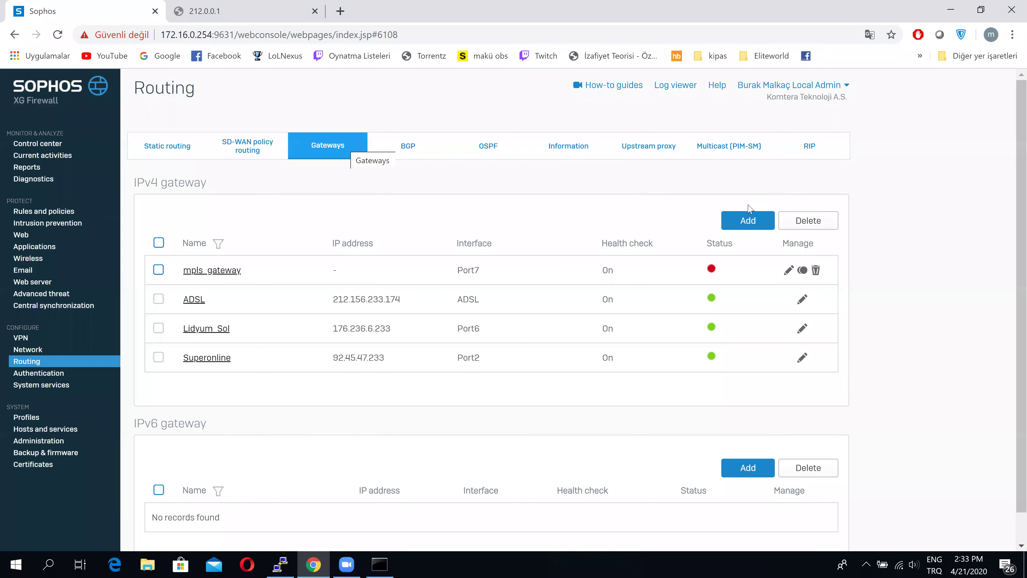
{"action": "left_click", "coordinate": [748, 220]}
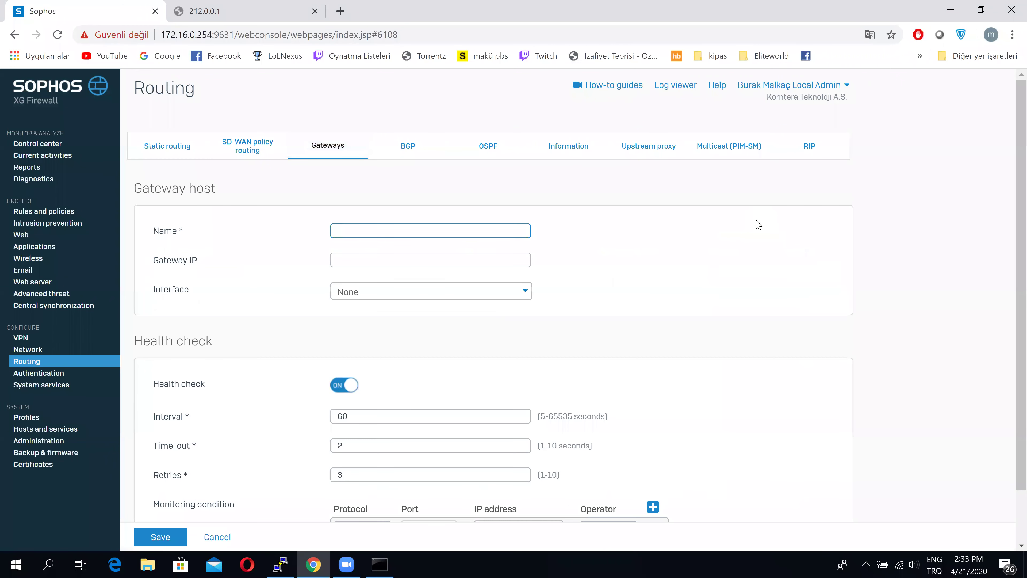
{"action": "type", "text": "İPSE"}
{"action": "key", "text": "BackSpace"}
{"action": "key", "text": "BackSpace"}
{"action": "key", "text": "BackSpace"}
{"action": "type", "text": "ipsec_gateway"}
{"action": "left_click", "coordinate": [391, 294]}
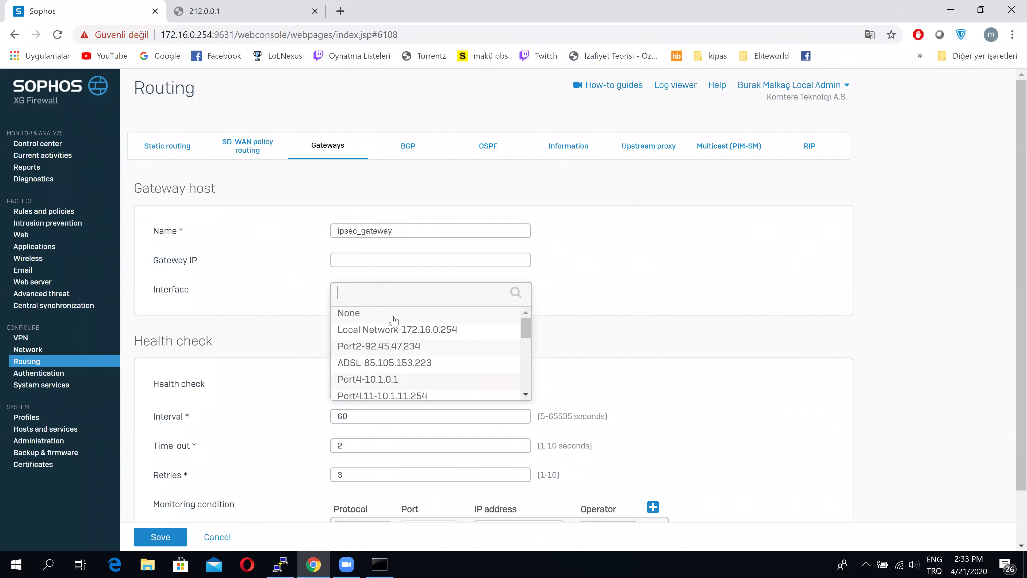
{"action": "scroll", "coordinate": [392, 350], "scroll_direction": "down", "scroll_amount": 2}
{"action": "scroll", "coordinate": [379, 355], "scroll_direction": "down", "scroll_amount": 5}
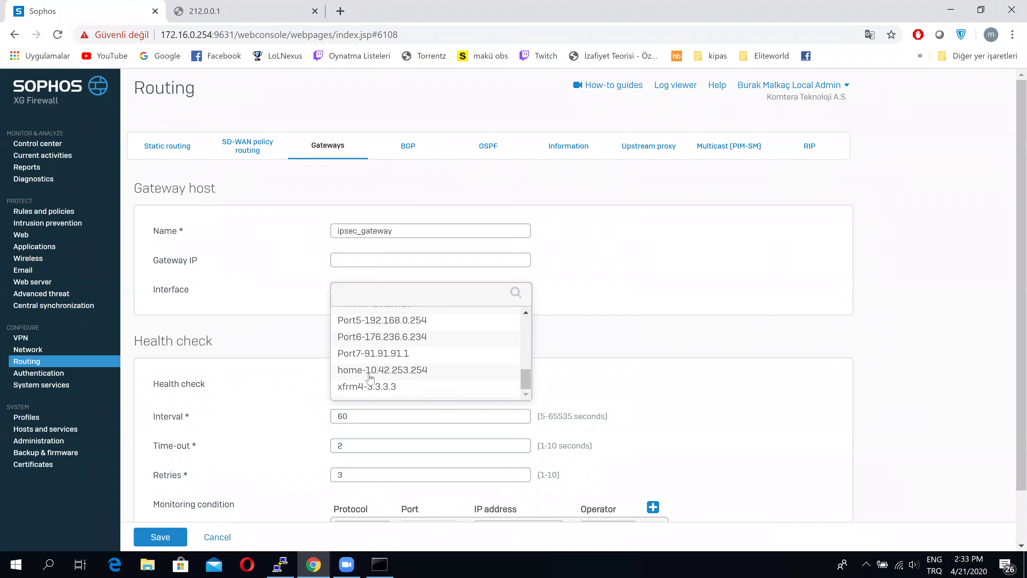
{"action": "left_click", "coordinate": [352, 388]}
Set the ping health check IP to 3.3.3.1 and save the gateway
{"action": "scroll", "coordinate": [621, 373], "scroll_direction": "down", "scroll_amount": 1}
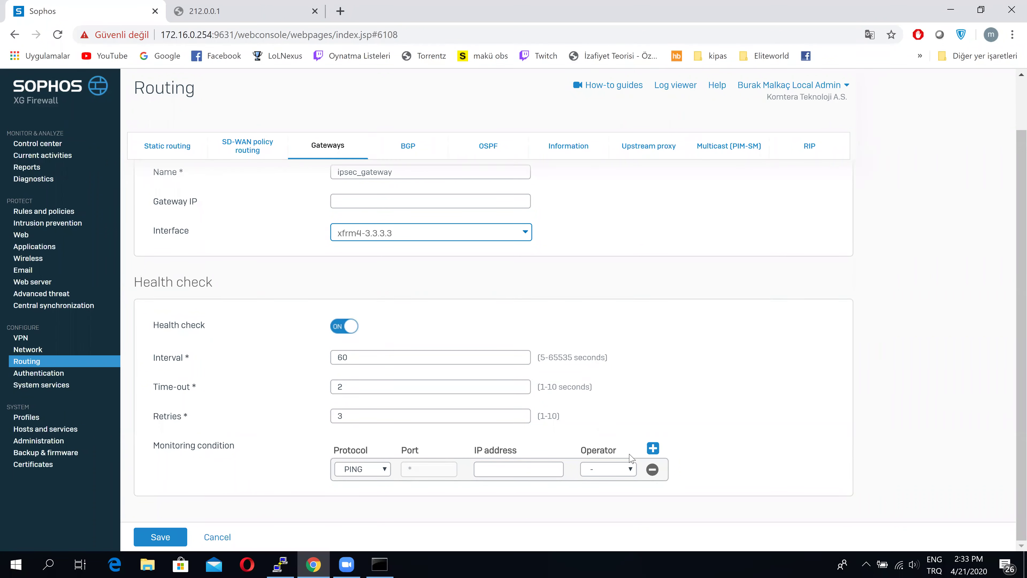
{"action": "left_click", "coordinate": [522, 465]}
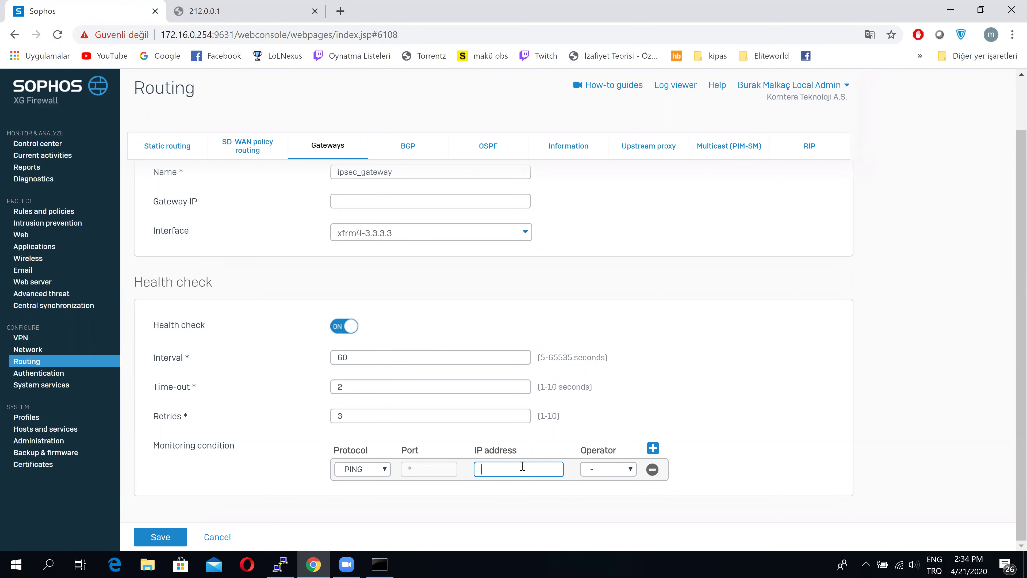
{"action": "type", "text": "3.3.3.1"}
{"action": "left_click", "coordinate": [153, 539]}
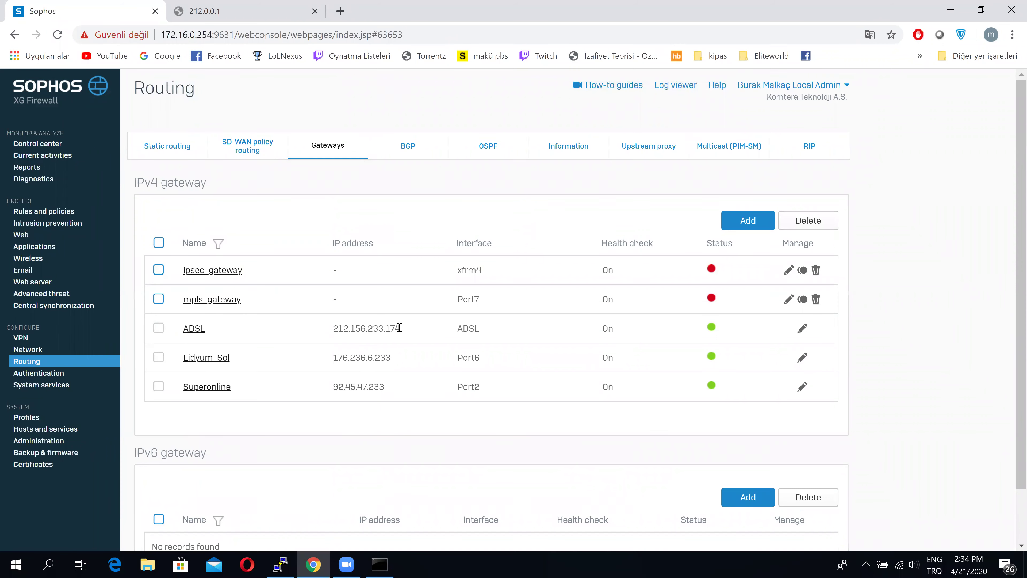
{"action": "left_click_drag", "start_coordinate": [252, 302], "coordinate": [221, 299]}
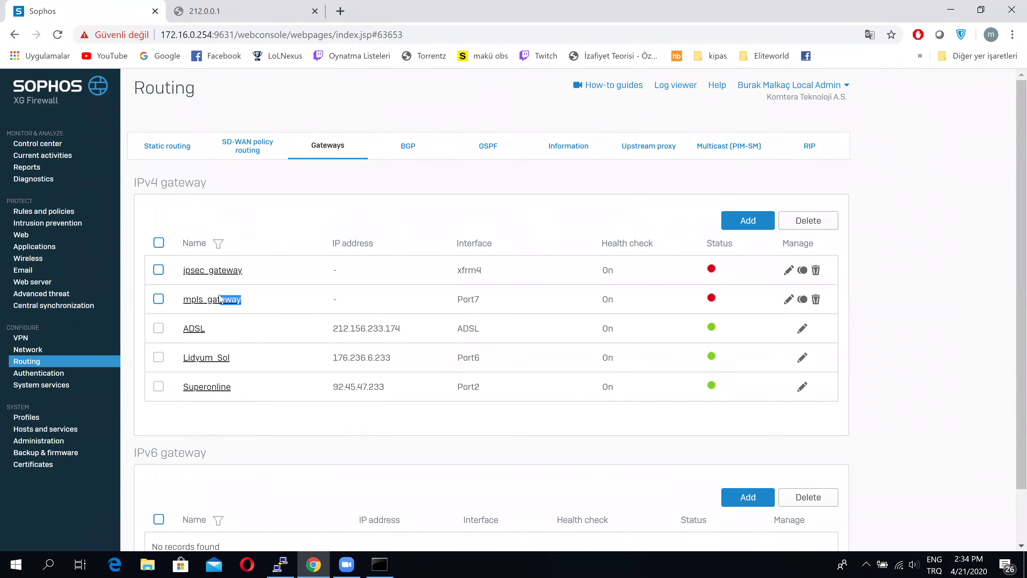
Edit SD-WAN route 'test': primary gateway mpls_gateway, backup gateway ipsec_gateway
{"action": "left_click", "coordinate": [277, 225]}
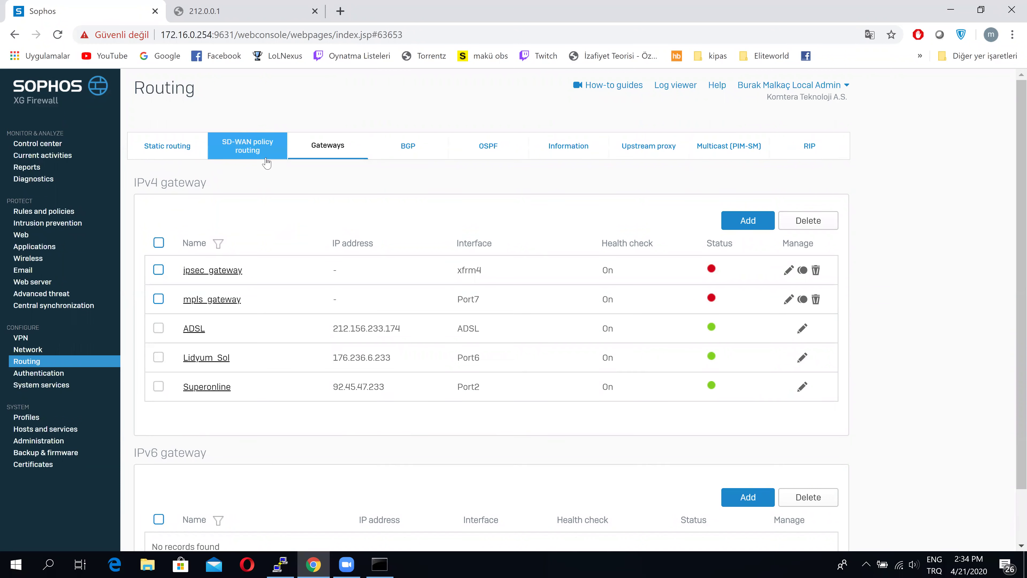
{"action": "left_click", "coordinate": [250, 154]}
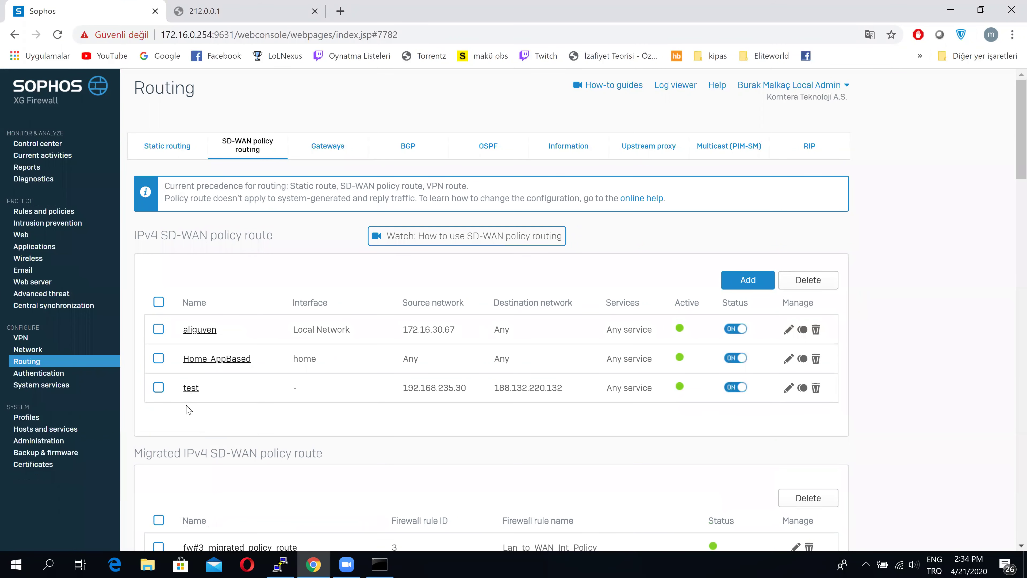
{"action": "left_click", "coordinate": [190, 387]}
{"action": "scroll", "coordinate": [532, 490], "scroll_direction": "down", "scroll_amount": 3}
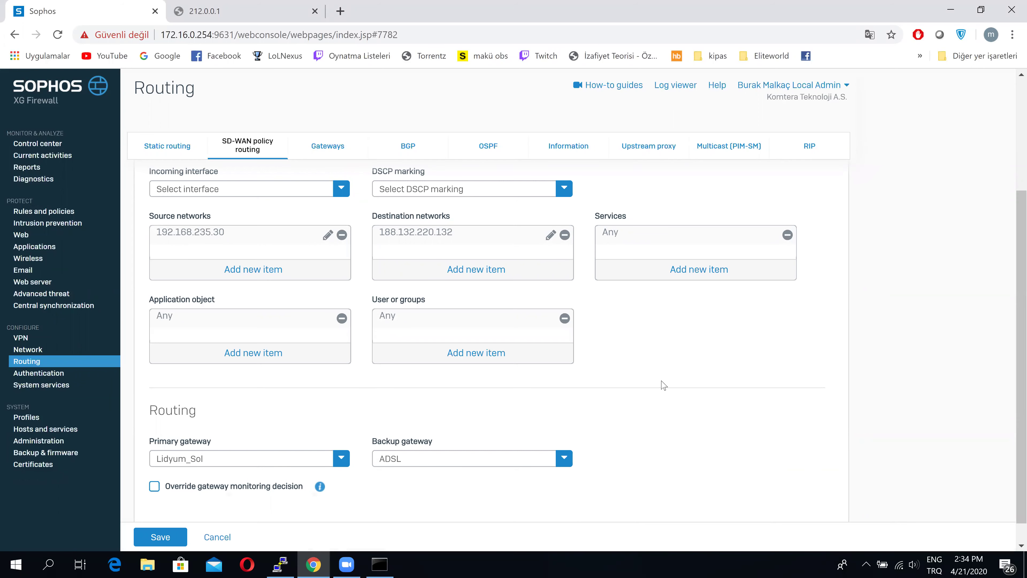
{"action": "left_click", "coordinate": [304, 461]}
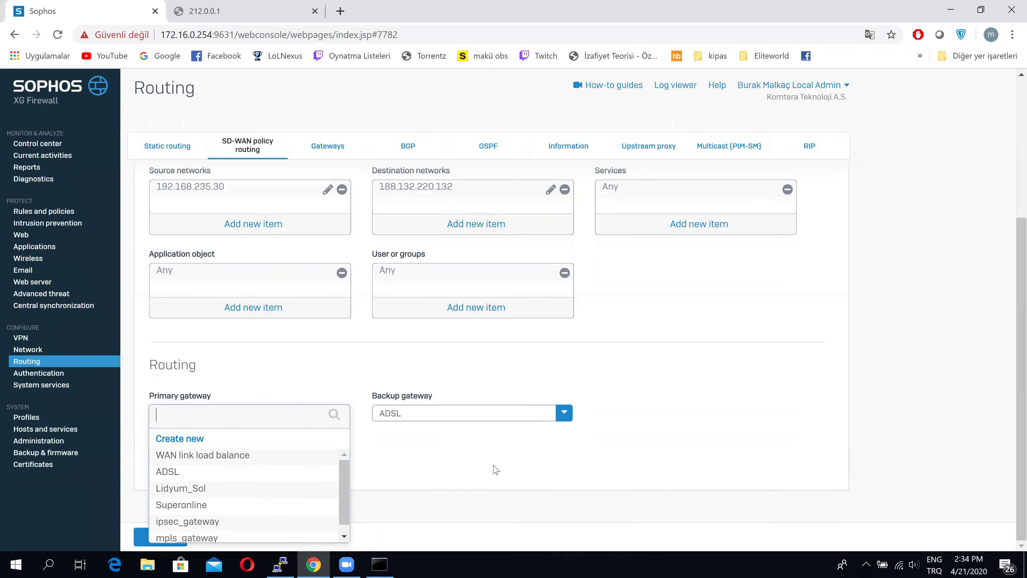
{"action": "scroll", "coordinate": [267, 497], "scroll_direction": "down", "scroll_amount": 1}
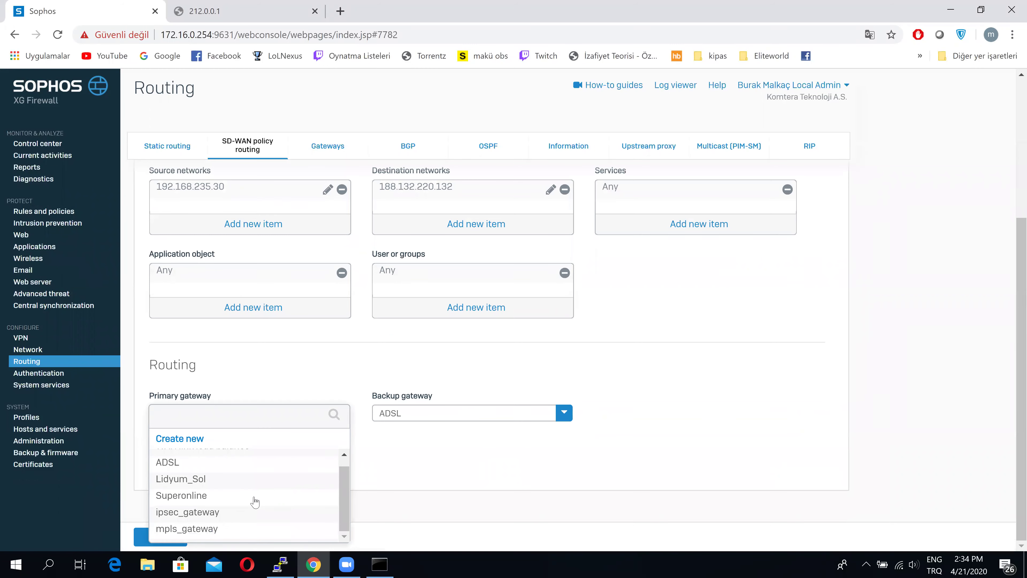
{"action": "left_click", "coordinate": [223, 532]}
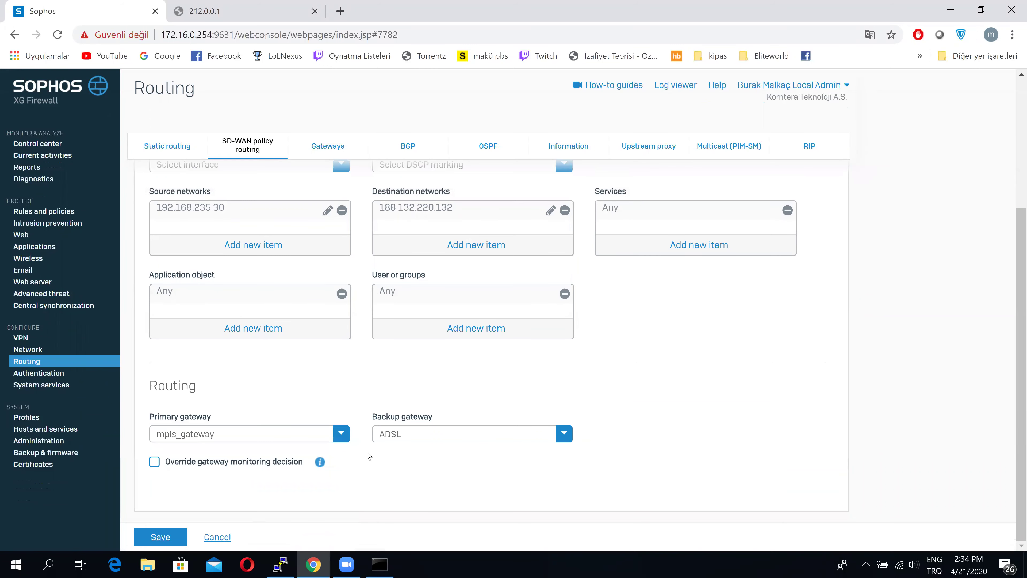
{"action": "left_click", "coordinate": [398, 435]}
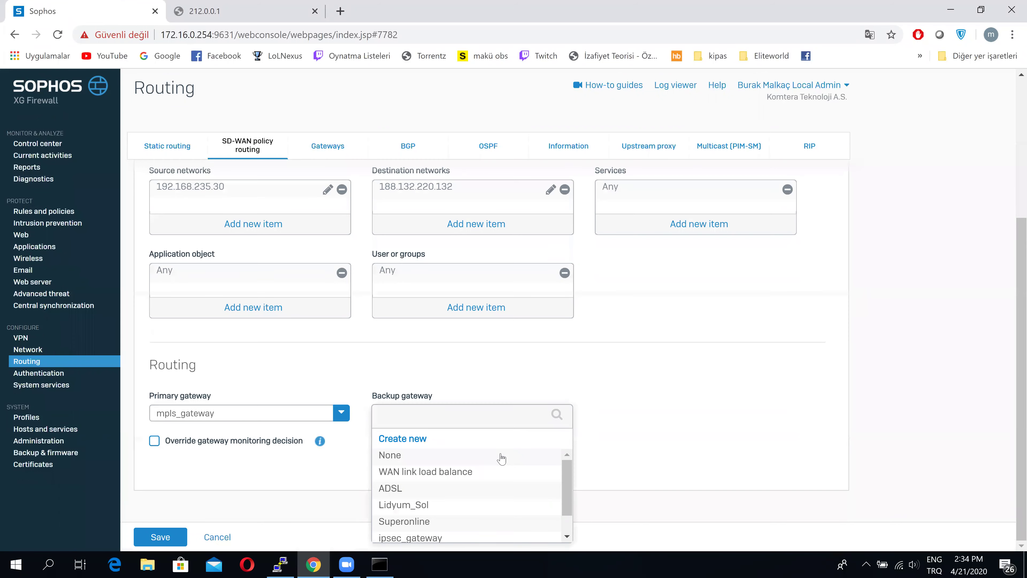
{"action": "left_click", "coordinate": [407, 535]}
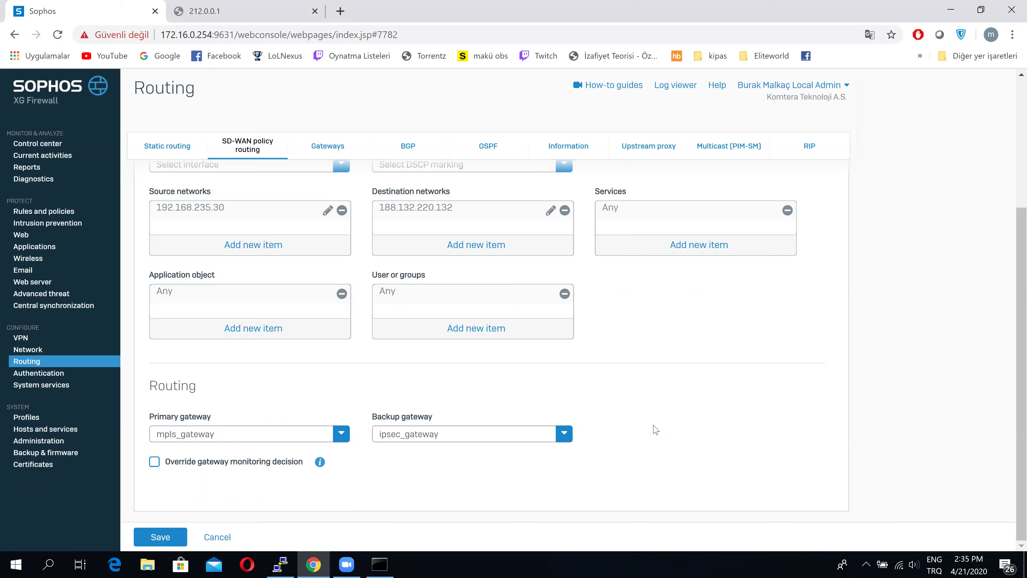
{"action": "left_click", "coordinate": [287, 565]}
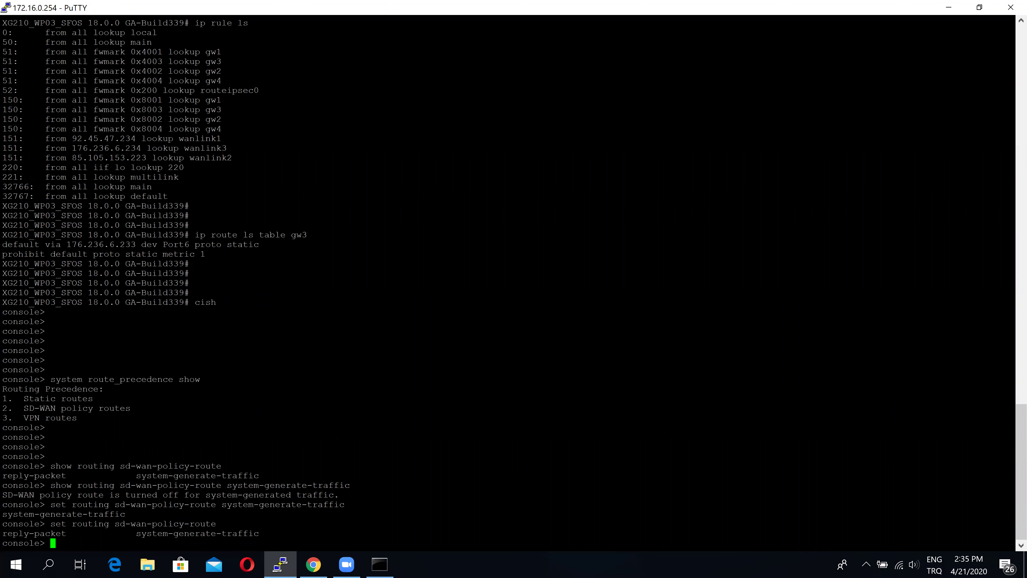
{"action": "type", "text": "system route_precedence show"}
{"action": "key", "text": "BackSpace"}
{"action": "key", "text": "BackSpace"}
{"action": "key", "text": "BackSpace"}
{"action": "key", "text": "BackSpace"}
{"action": "key", "text": "BackSpace"}
{"action": "key", "text": "BackSpace"}
{"action": "key", "text": "BackSpace"}
{"action": "key", "text": "BackSpace"}
{"action": "key", "text": "BackSpace"}
{"action": "key", "text": "BackSpace"}
{"action": "key", "text": "BackSpace"}
{"action": "key", "text": "BackSpace"}
{"action": "key", "text": "BackSpace"}
{"action": "key", "text": "BackSpace"}
{"action": "key", "text": "BackSpace"}
{"action": "key", "text": "BackSpace"}
{"action": "key", "text": "BackSpace"}
{"action": "key", "text": "BackSpace"}
{"action": "key", "text": "BackSpace"}
{"action": "key", "text": "BackSpace"}
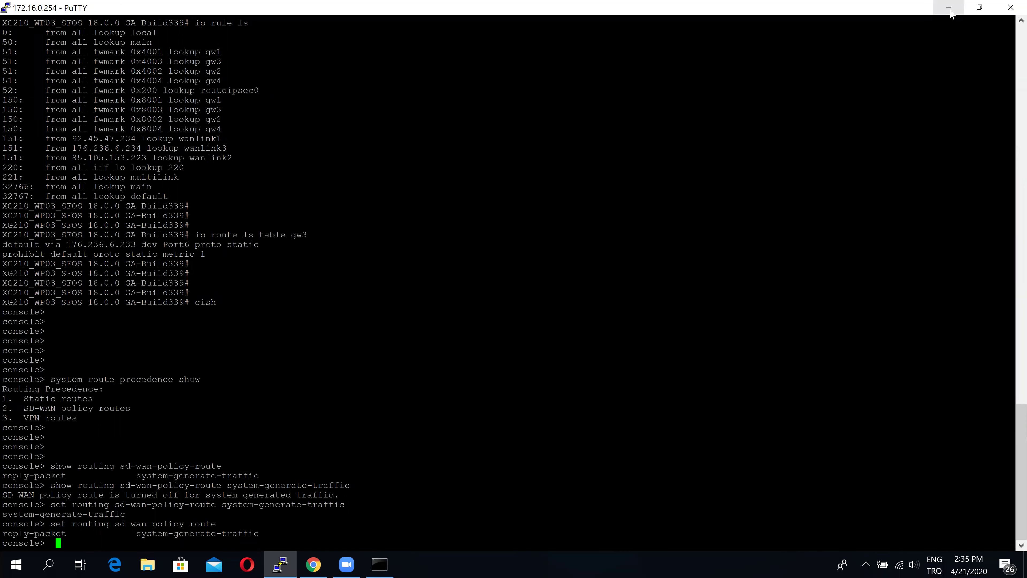
{"action": "key", "text": "alt+Tab"}
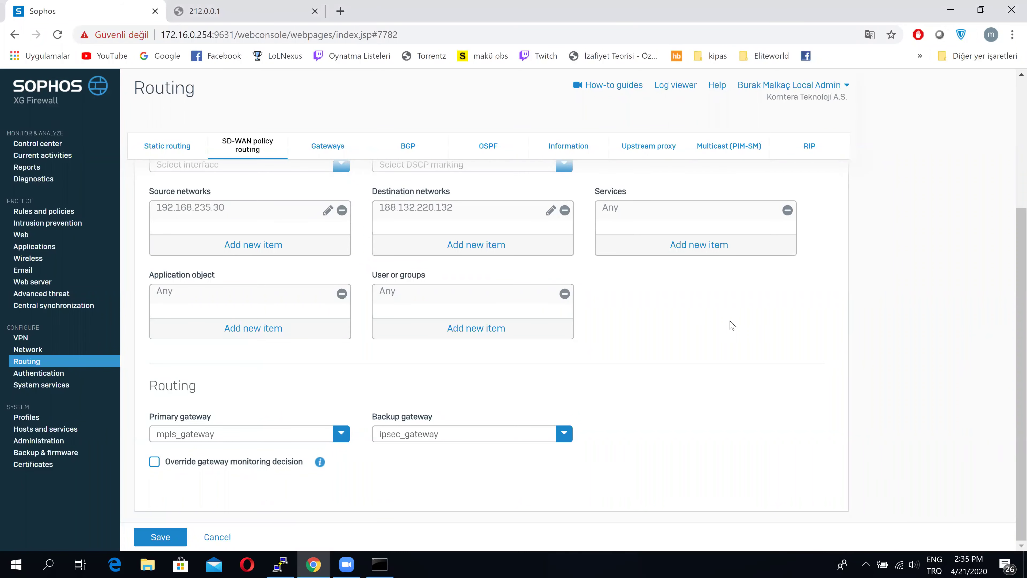
Look over the BGP settings, starting and then cancelling a new BGP network
{"action": "left_click", "coordinate": [430, 149]}
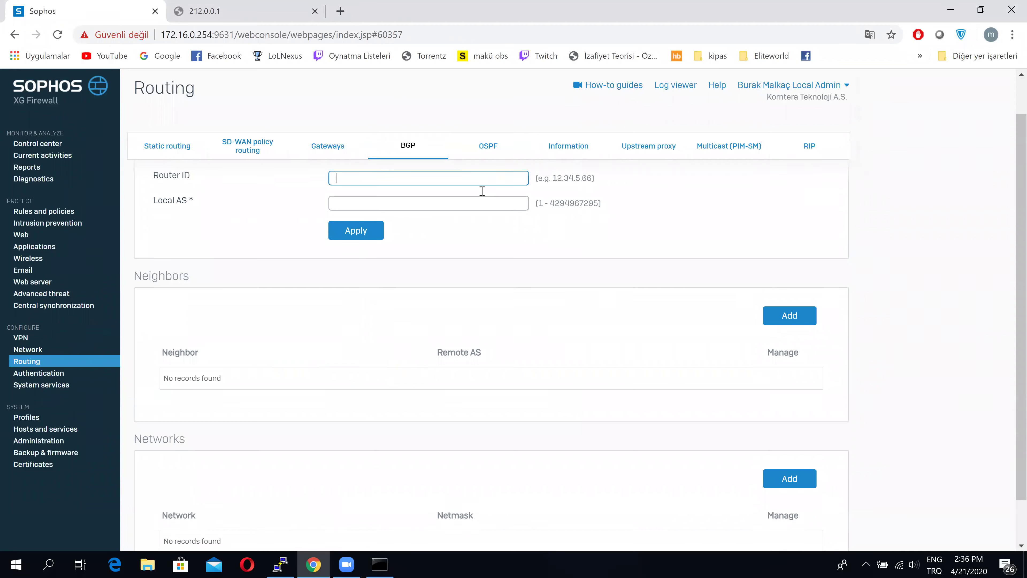
{"action": "scroll", "coordinate": [482, 191], "scroll_direction": "down", "scroll_amount": 3}
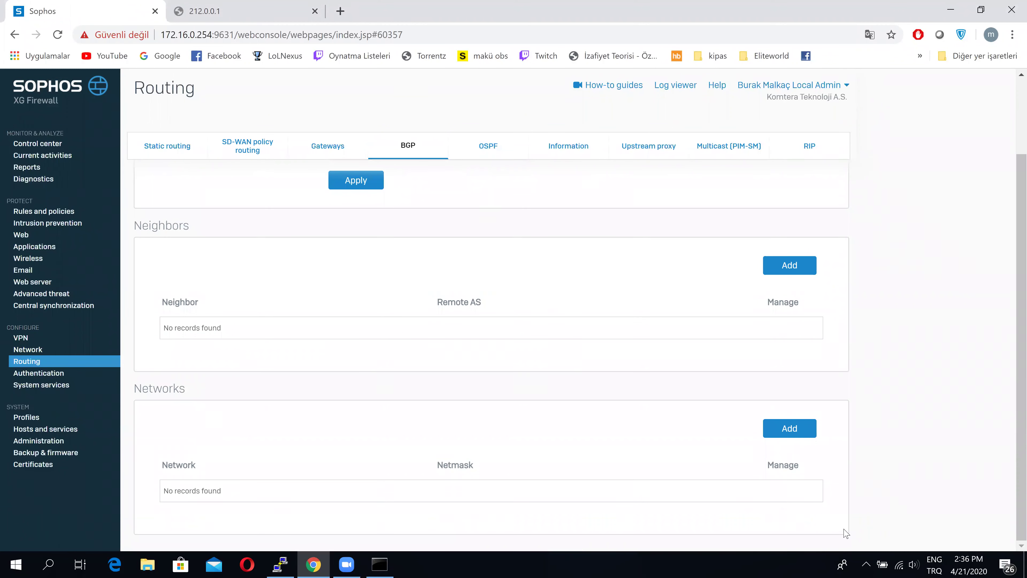
{"action": "scroll", "coordinate": [756, 386], "scroll_direction": "up", "scroll_amount": 1}
{"action": "left_click", "coordinate": [790, 434]}
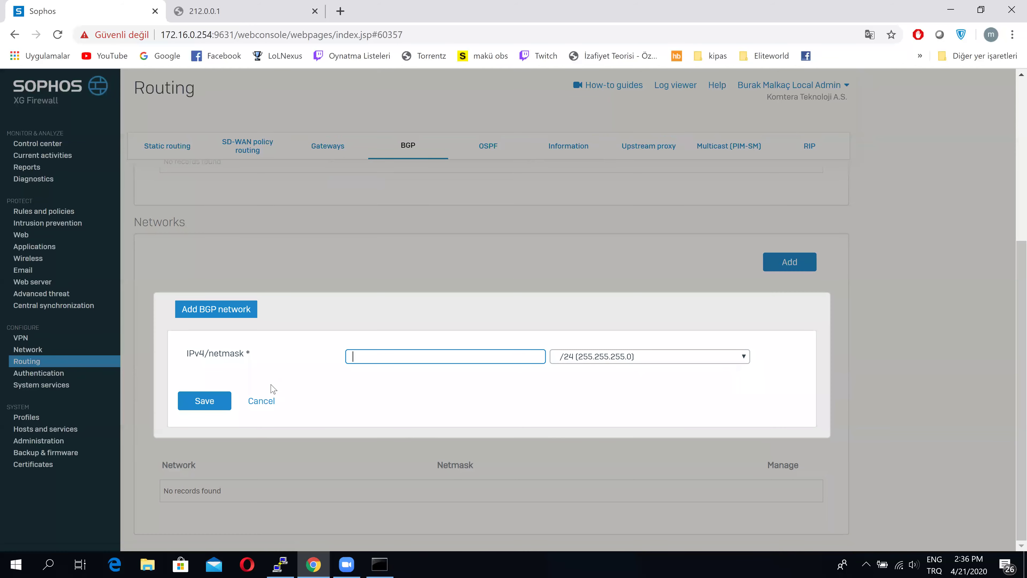
{"action": "left_click", "coordinate": [261, 400]}
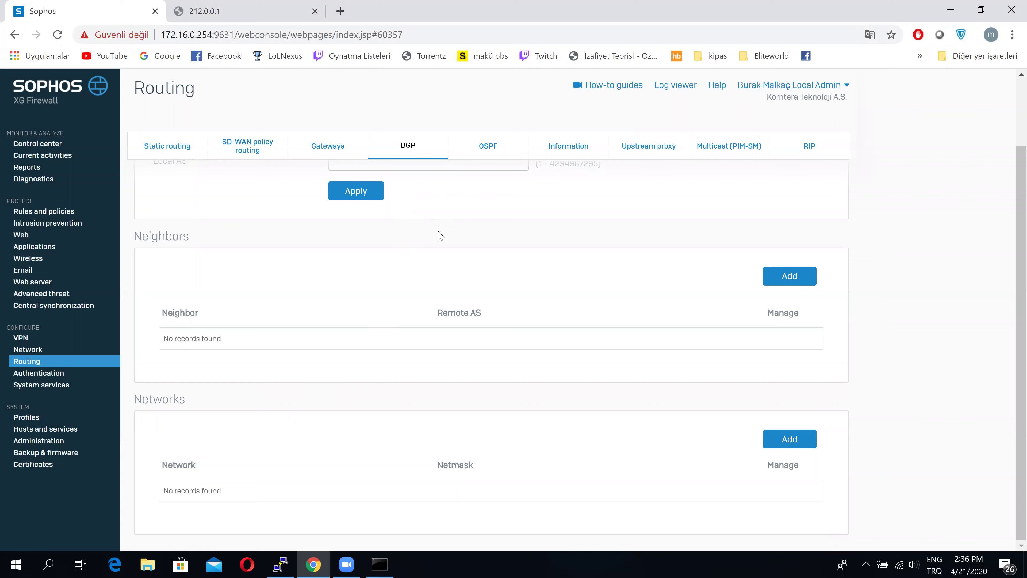
{"action": "scroll", "coordinate": [441, 237], "scroll_direction": "up", "scroll_amount": 2}
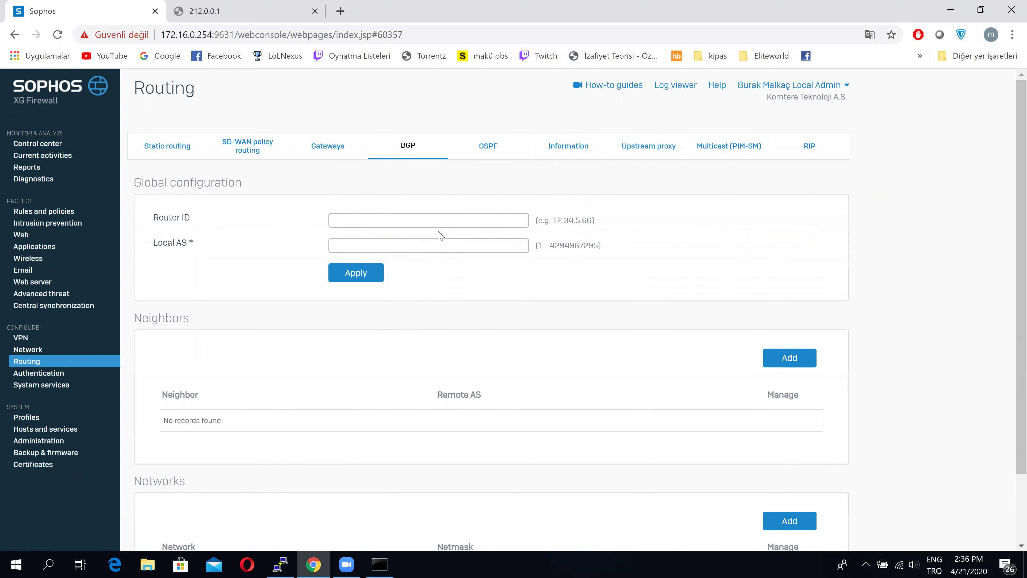
Start an OSPF interface override with xfrm4 as the interface, keeping default timers
{"action": "left_click", "coordinate": [474, 148]}
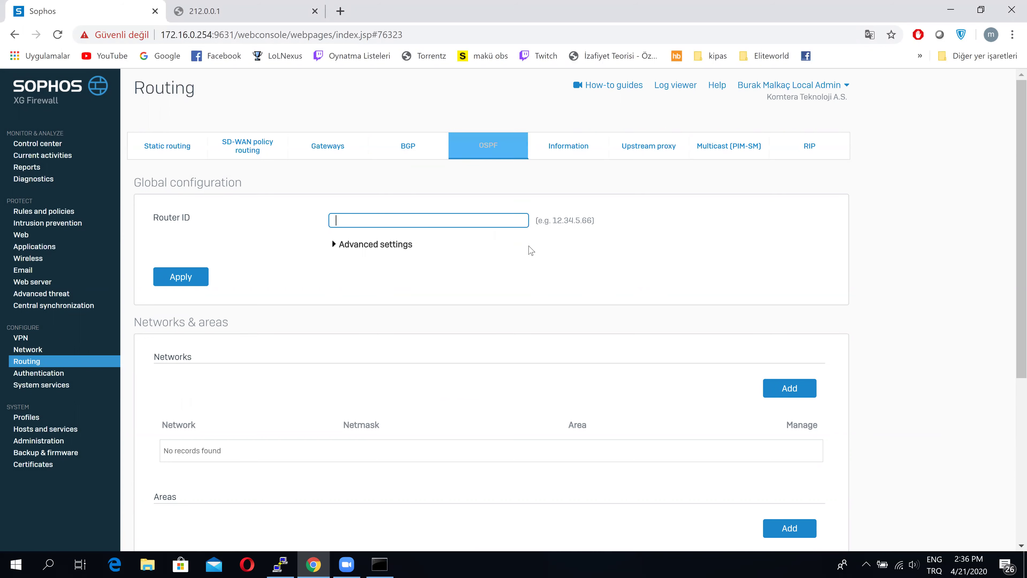
{"action": "scroll", "coordinate": [528, 249], "scroll_direction": "down", "scroll_amount": 5}
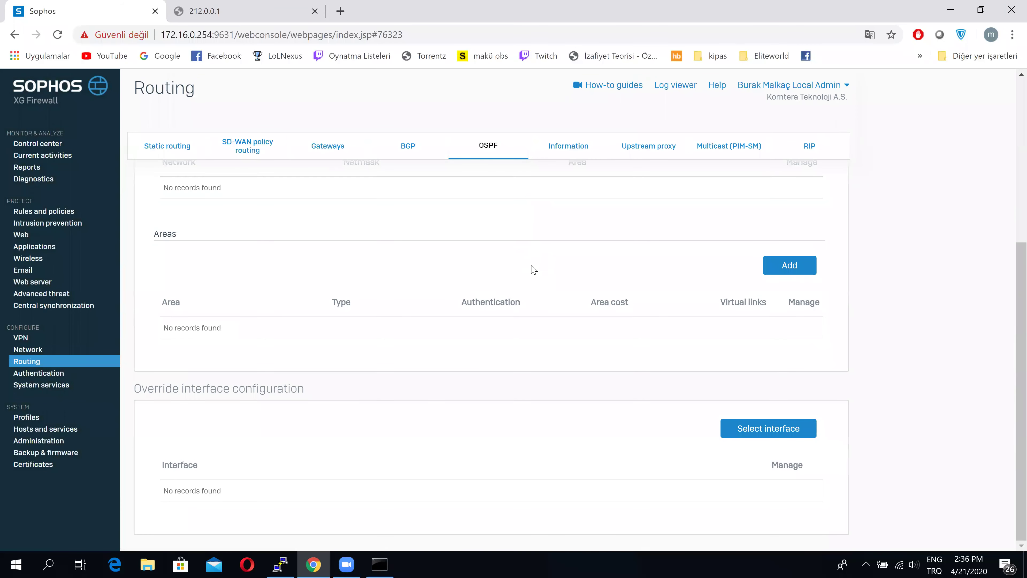
{"action": "left_click", "coordinate": [739, 432]}
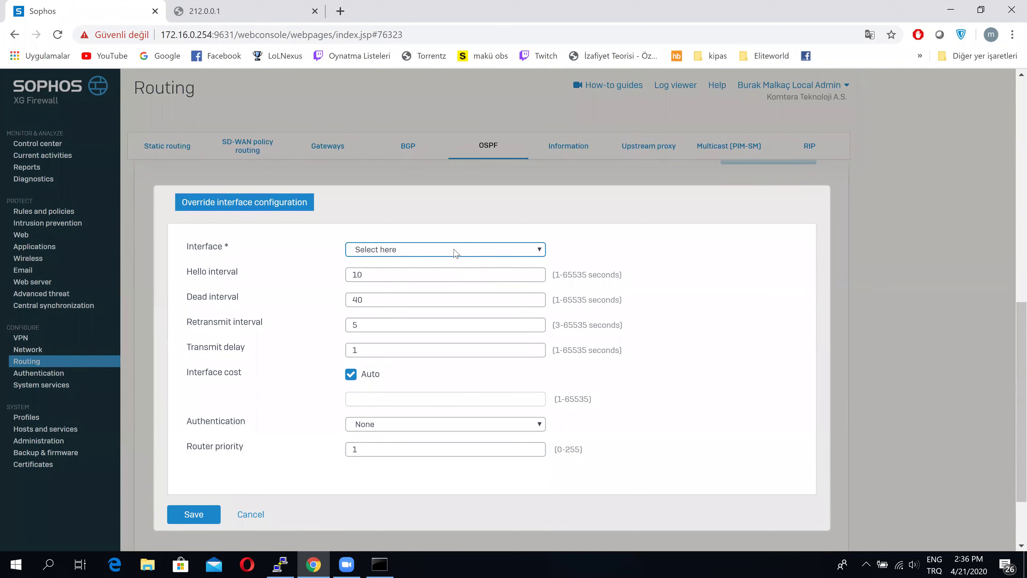
{"action": "left_click", "coordinate": [456, 251]}
{"action": "scroll", "coordinate": [465, 395], "scroll_direction": "down", "scroll_amount": 1}
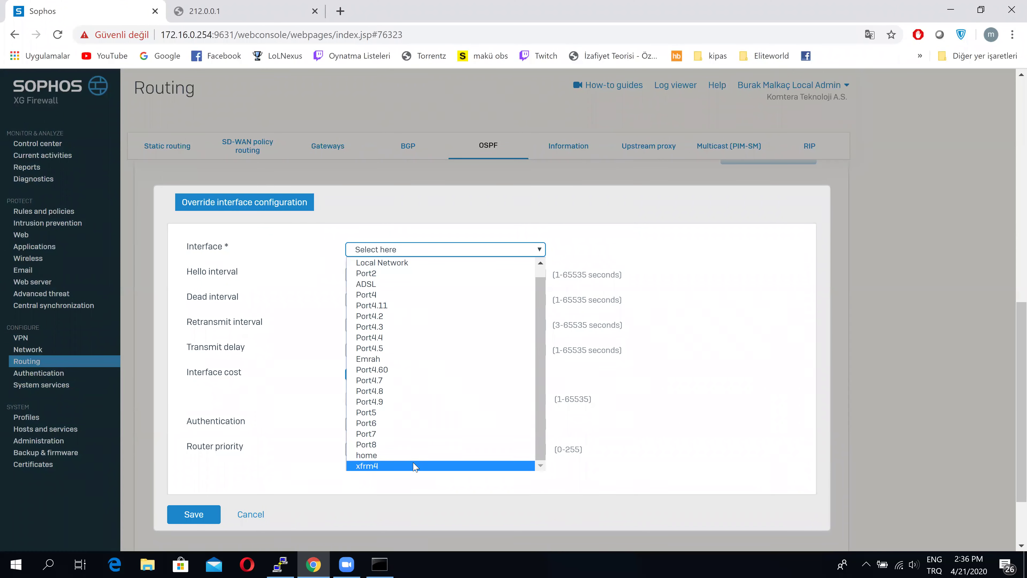
{"action": "left_click", "coordinate": [415, 466]}
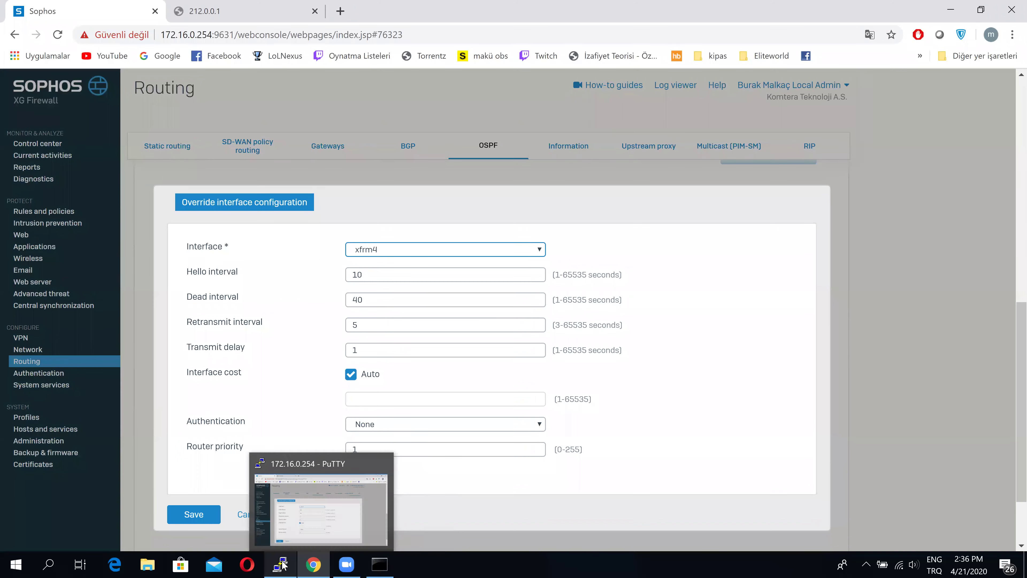
{"action": "left_click", "coordinate": [275, 504]}
Rerun 'system route_precedence show' to list static, SD-WAN policy, then VPN route order
{"action": "key", "text": "Return"}
{"action": "key", "text": "Return"}
{"action": "key", "text": "Return"}
{"action": "key", "text": "Return"}
{"action": "type", "text": "system e"}
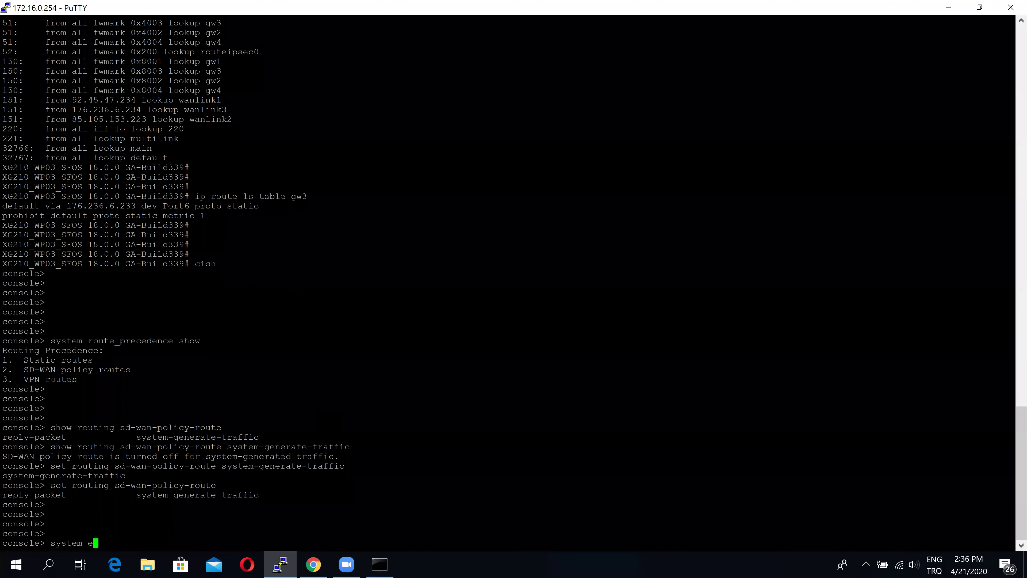
{"action": "key", "text": "BackSpace"}
{"action": "type", "text": "route_precedence show"}
{"action": "key", "text": "Return"}
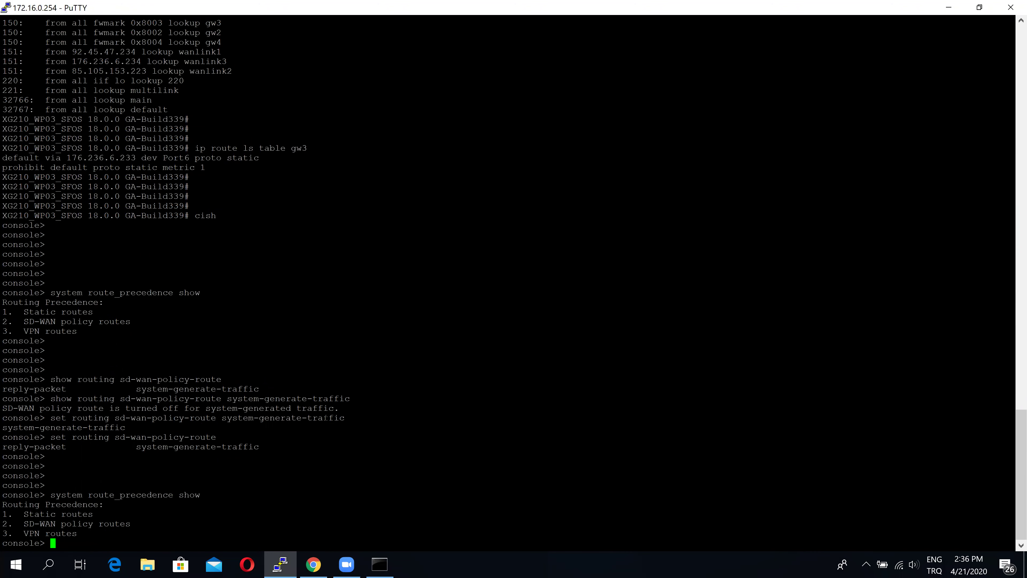
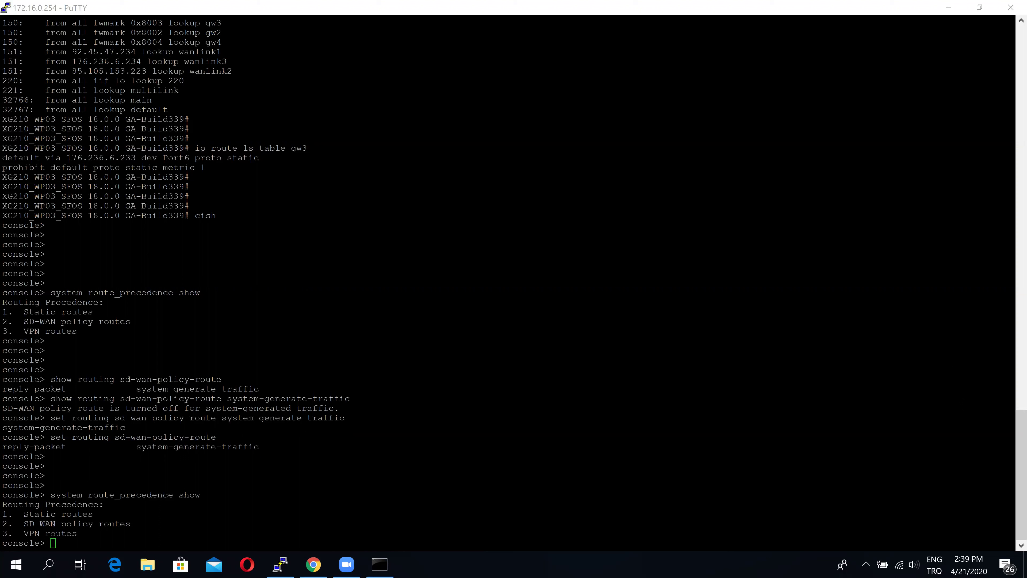
Cancel the OSPF interface override, leaving xfrm4 selected, and open the SD-WAN policy routes list
{"action": "left_click", "coordinate": [279, 564]}
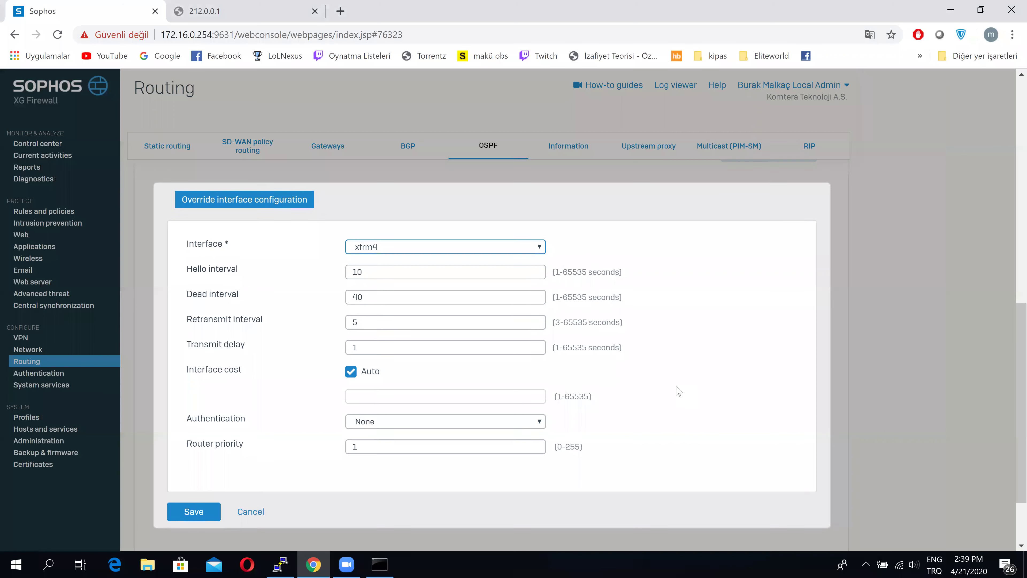
{"action": "scroll", "coordinate": [678, 391], "scroll_direction": "down", "scroll_amount": 1}
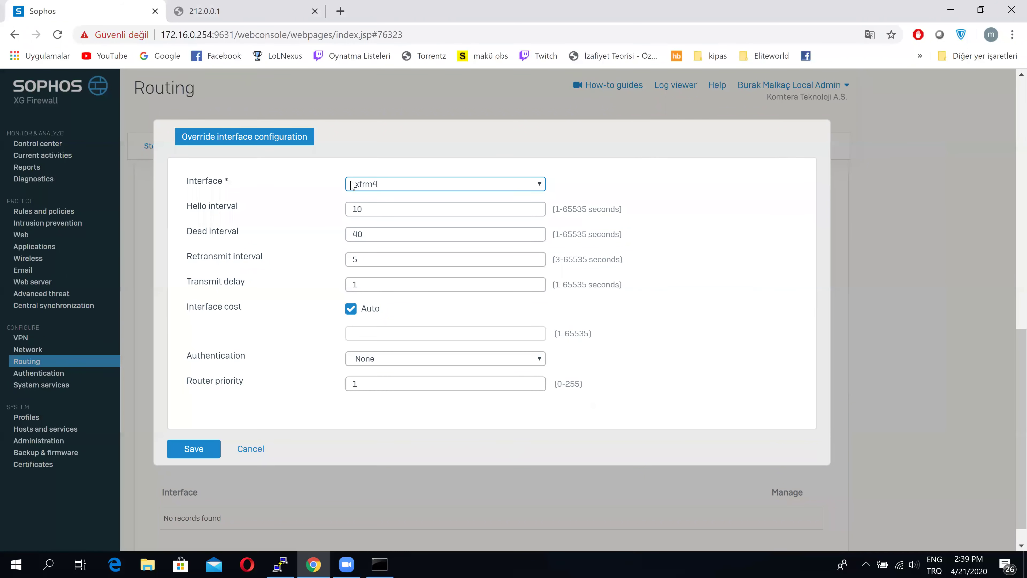
{"action": "left_click", "coordinate": [369, 184]}
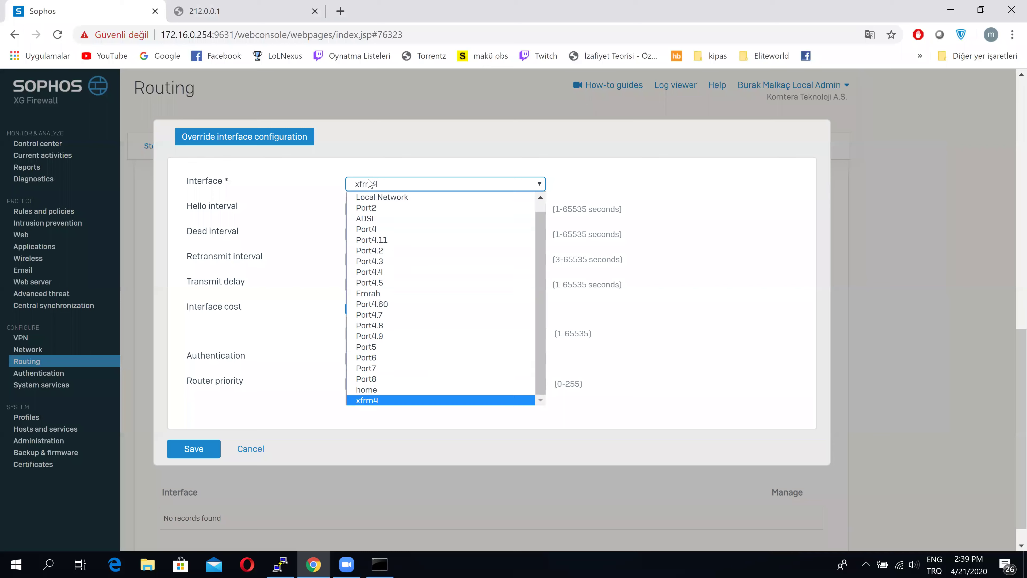
{"action": "left_click", "coordinate": [438, 164]}
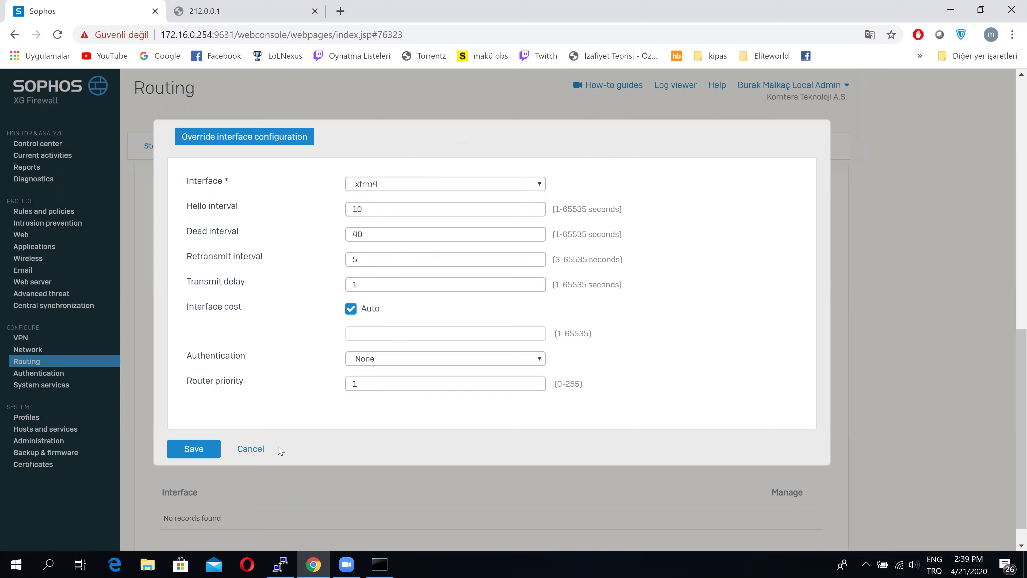
{"action": "left_click", "coordinate": [259, 449]}
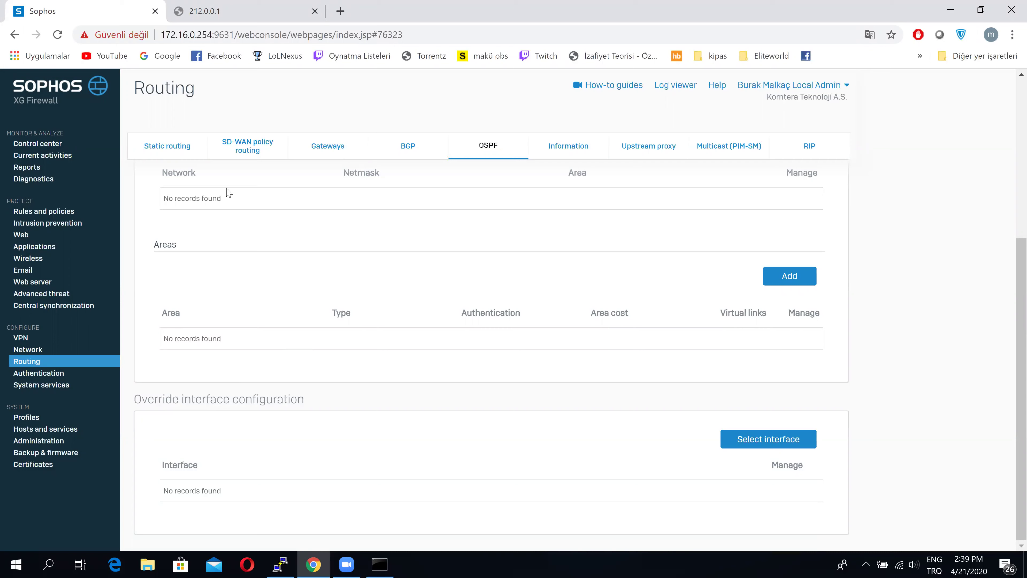
{"action": "left_click", "coordinate": [245, 160]}
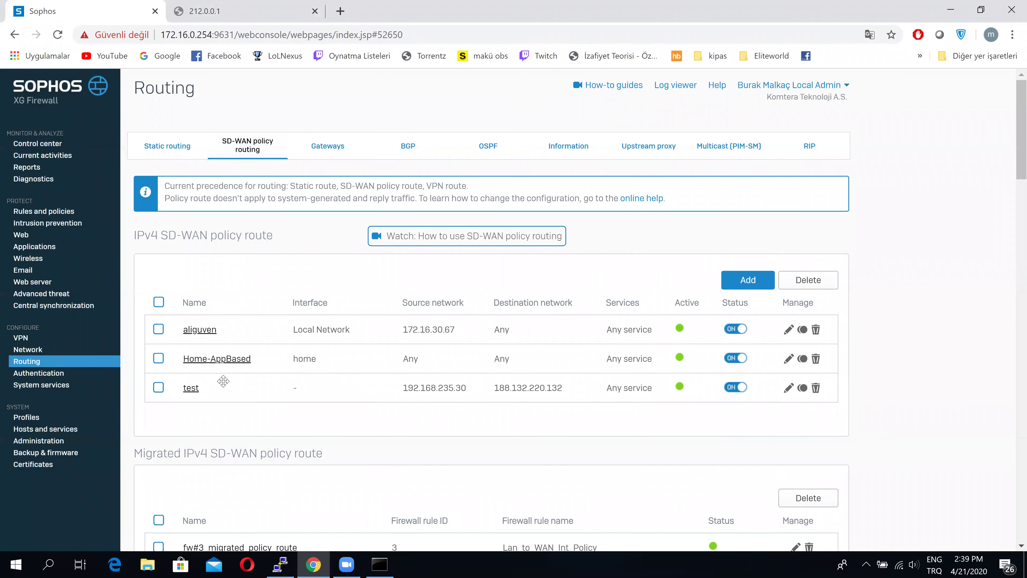
In the 'test' route, list application objects, uncheck Any, and edit the youtube object
{"action": "left_click", "coordinate": [191, 389]}
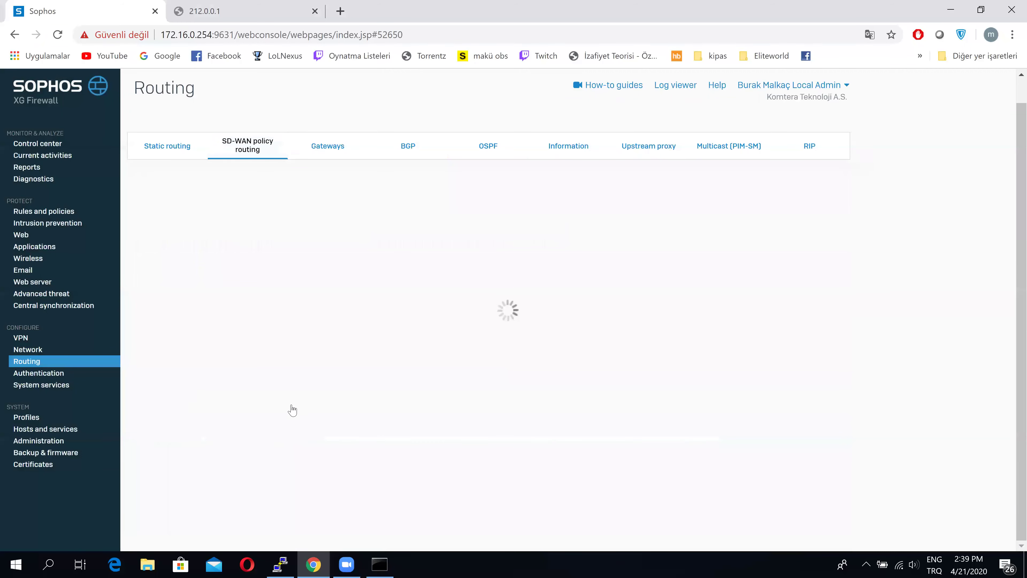
{"action": "scroll", "coordinate": [292, 410], "scroll_direction": "down", "scroll_amount": 2}
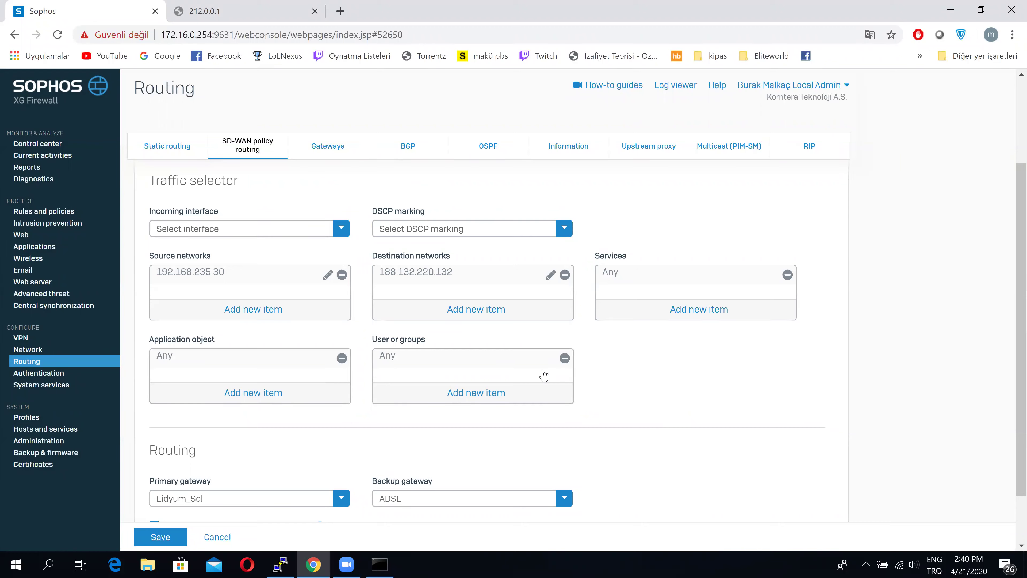
{"action": "left_click", "coordinate": [285, 393]}
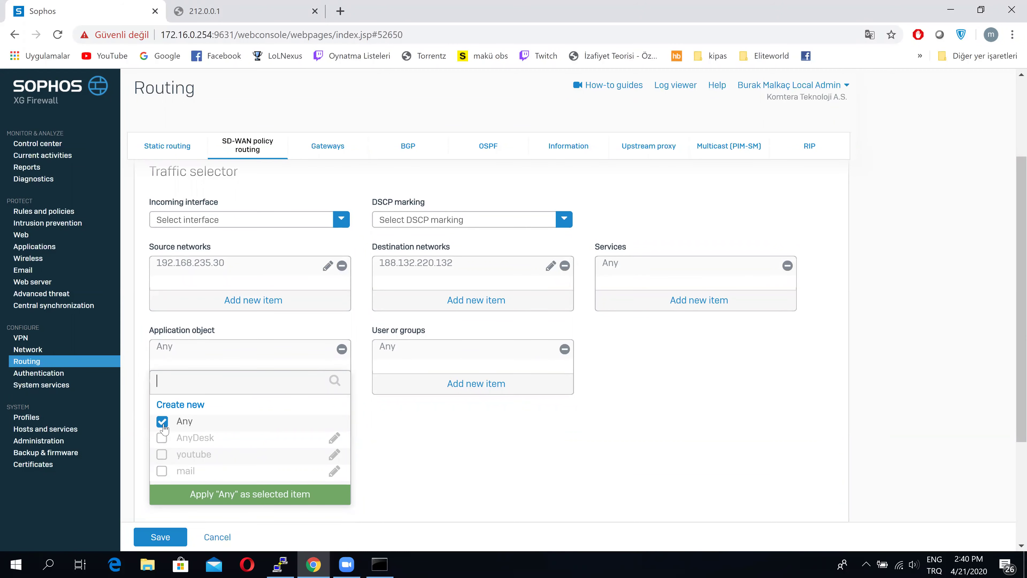
{"action": "left_click", "coordinate": [162, 423]}
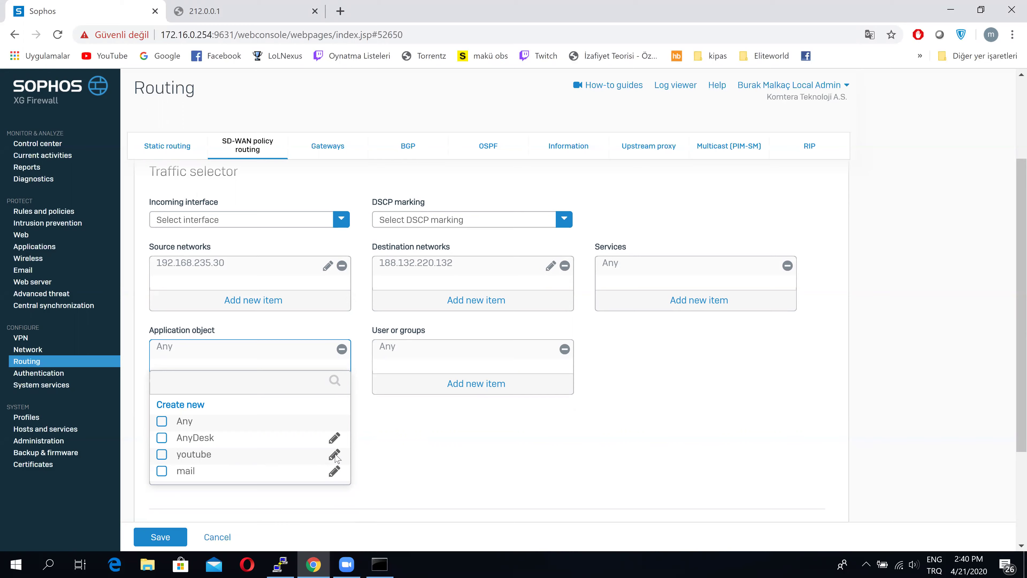
{"action": "left_click", "coordinate": [334, 455]}
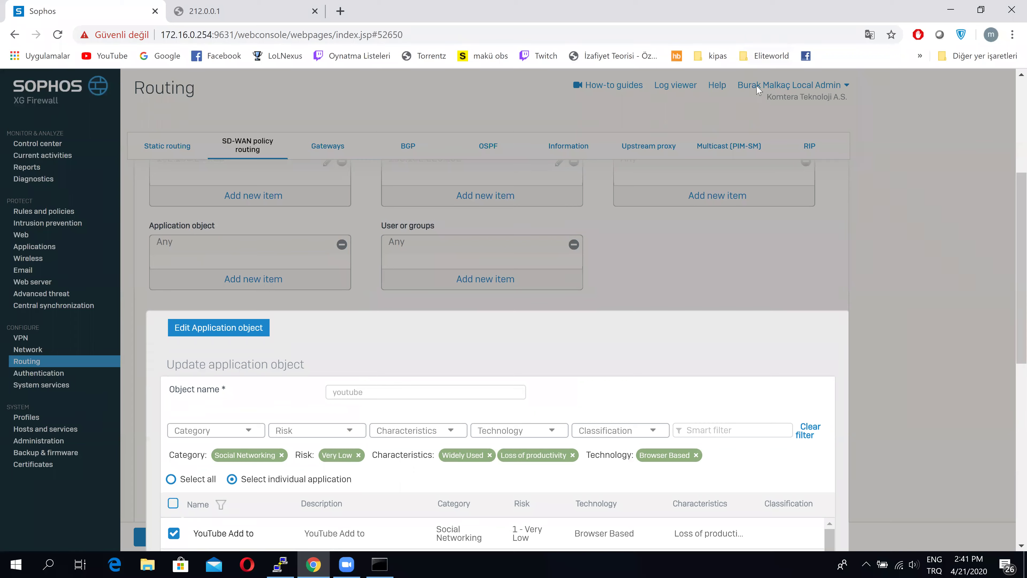
Review youtube's selected YouTube apps, cancel without changes, and go to the Applications page
{"action": "scroll", "coordinate": [744, 265], "scroll_direction": "down", "scroll_amount": 4}
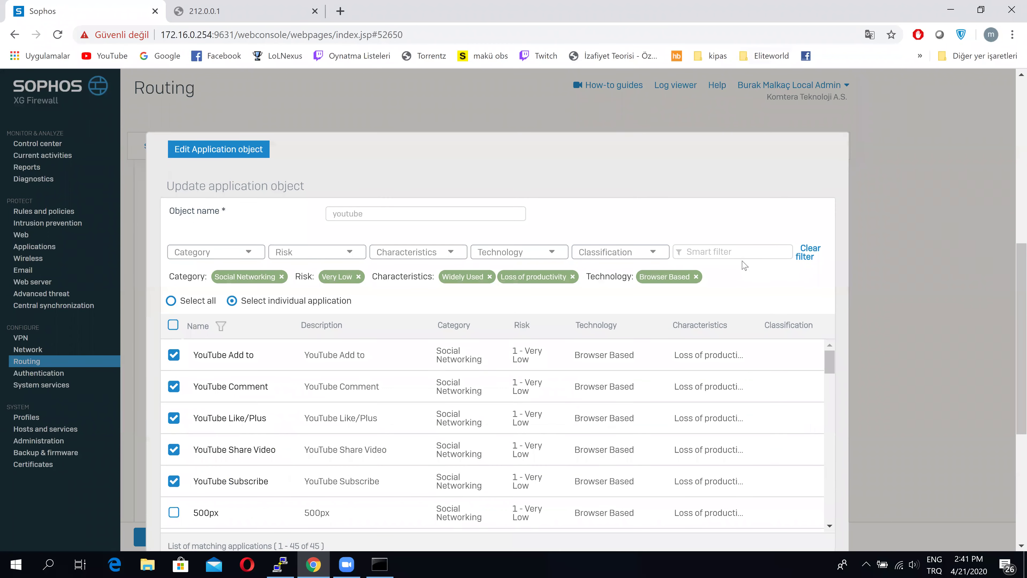
{"action": "scroll", "coordinate": [744, 265], "scroll_direction": "down", "scroll_amount": 2}
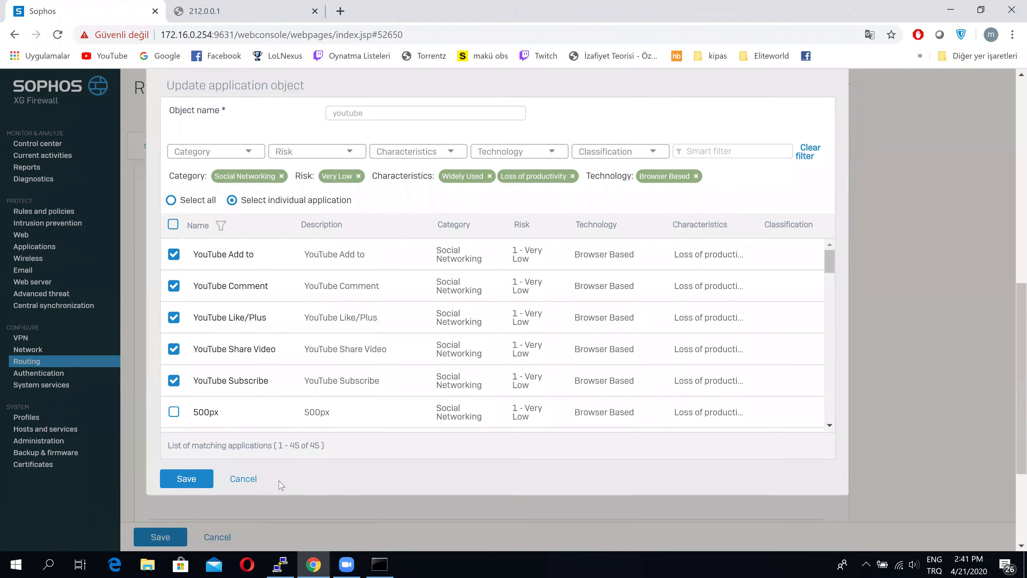
{"action": "left_click", "coordinate": [255, 477]}
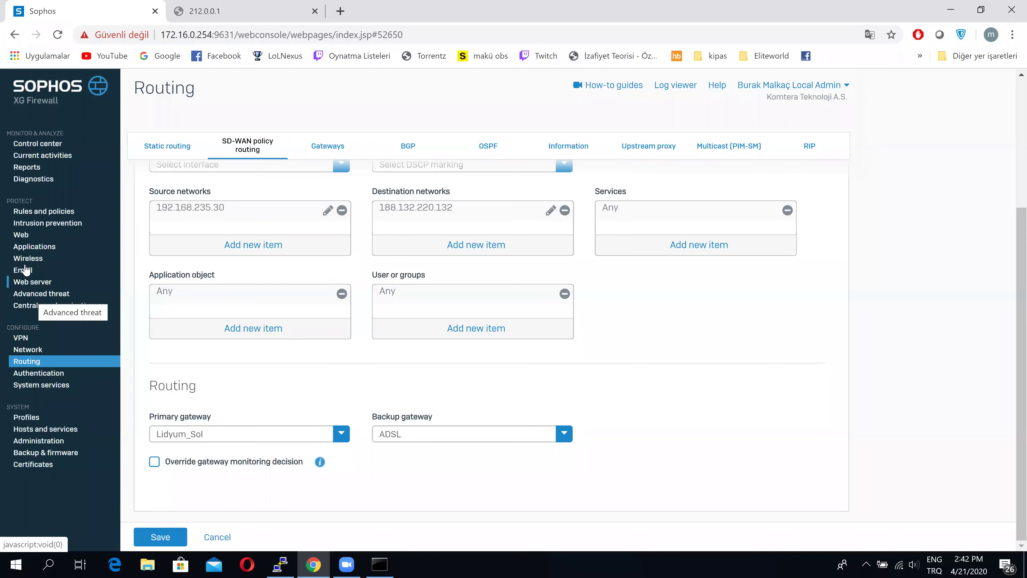
{"action": "left_click", "coordinate": [19, 249]}
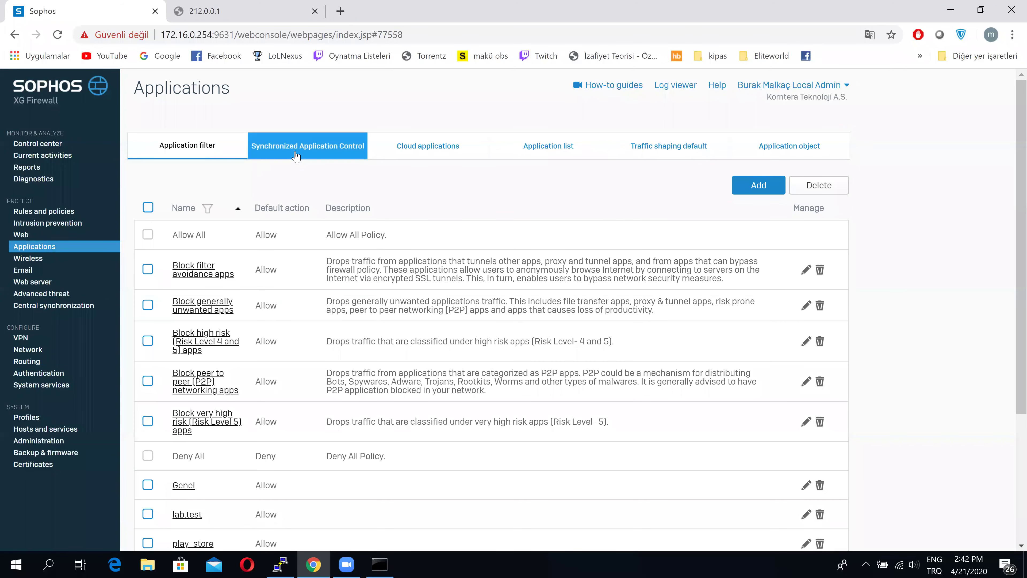
Open Synchronized Application Control and browse the discovered endpoint applications
{"action": "left_click", "coordinate": [317, 153]}
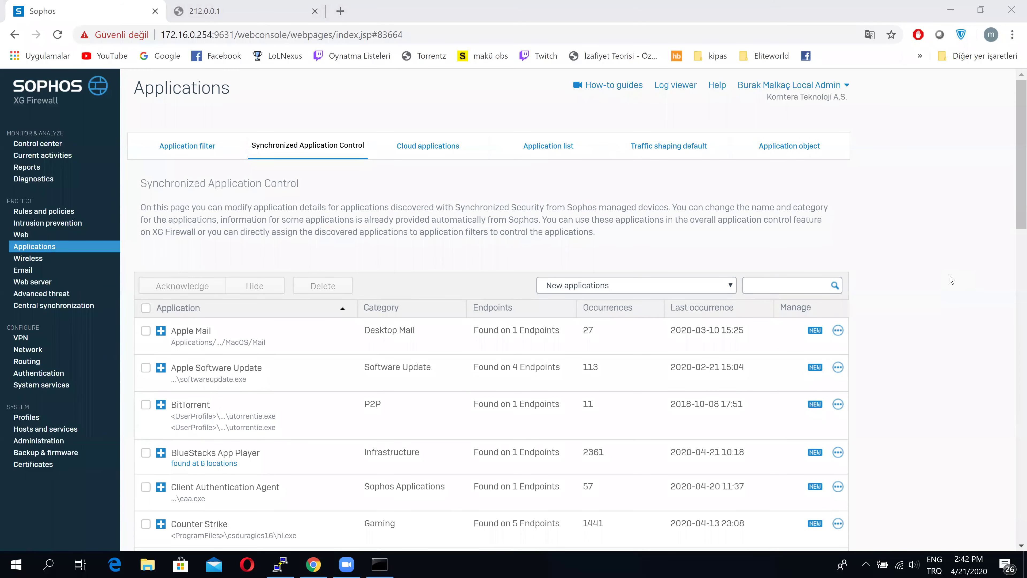
{"action": "scroll", "coordinate": [951, 279], "scroll_direction": "down", "scroll_amount": 1}
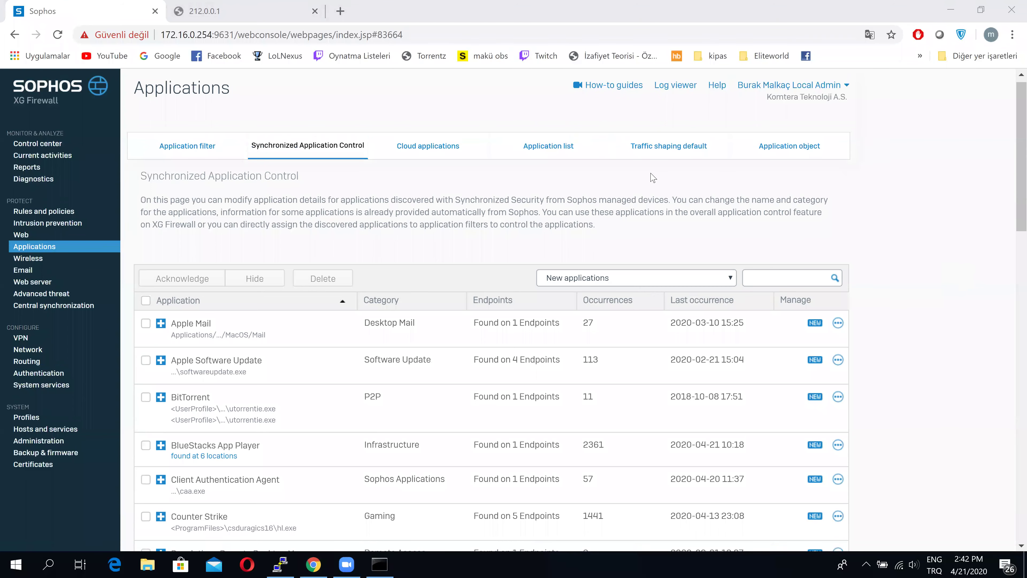
{"action": "scroll", "coordinate": [654, 178], "scroll_direction": "down", "scroll_amount": 1}
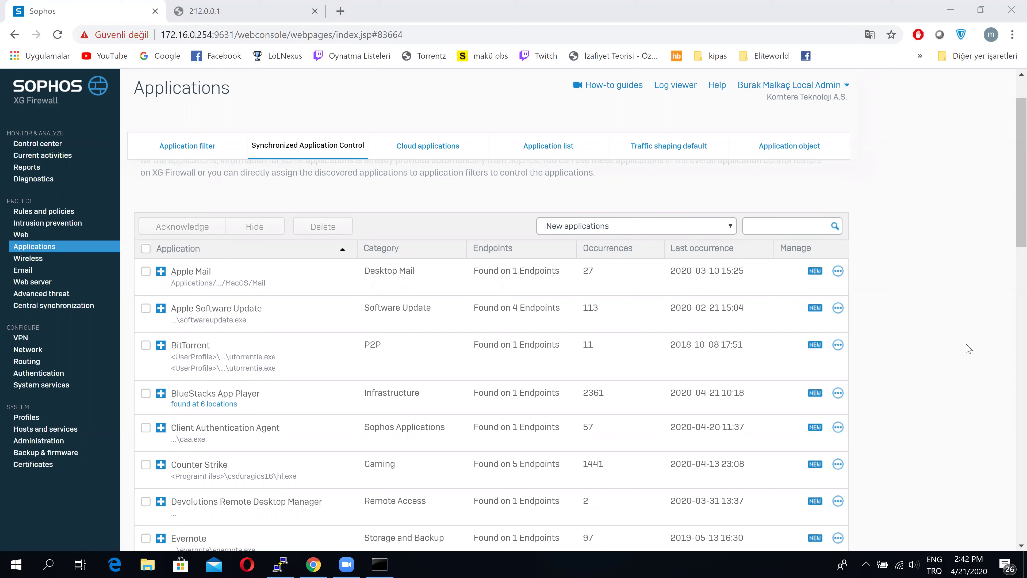
{"action": "left_click", "coordinate": [211, 284]}
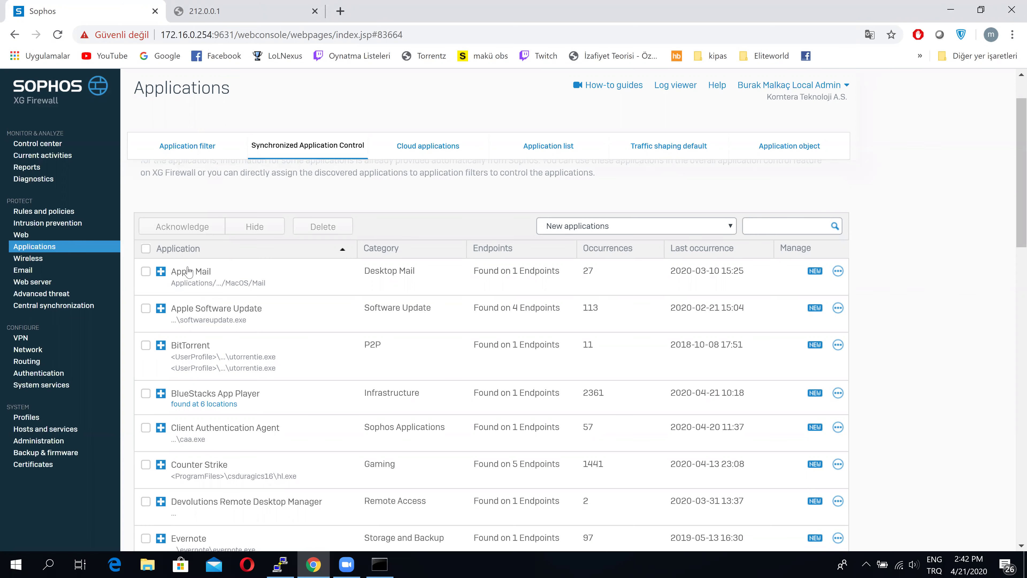
Check Apple Mail's Desktop Mail category in Customize application and close it unchanged
{"action": "left_click", "coordinate": [508, 270]}
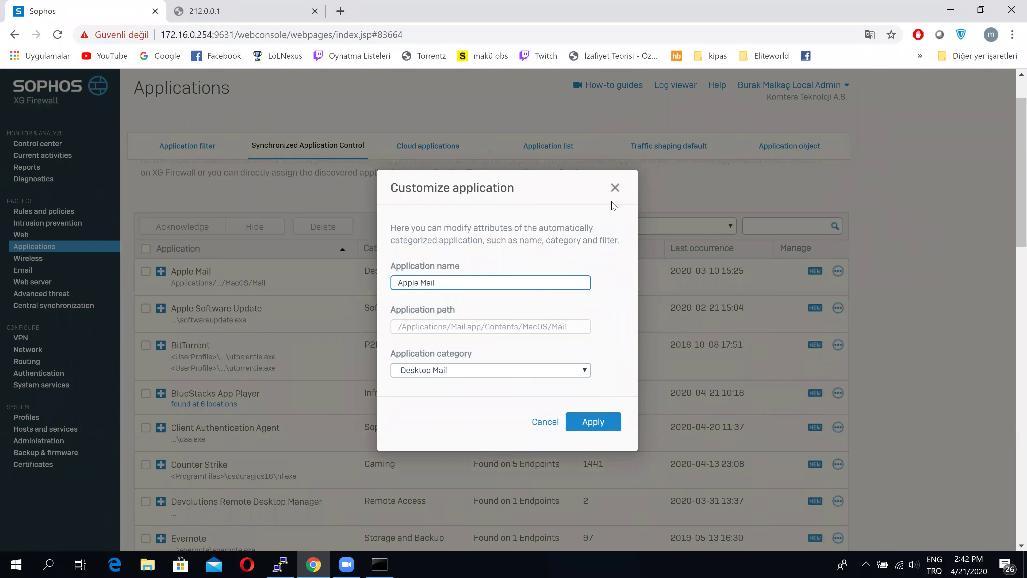
{"action": "left_click", "coordinate": [569, 373]}
{"action": "left_click", "coordinate": [570, 374]}
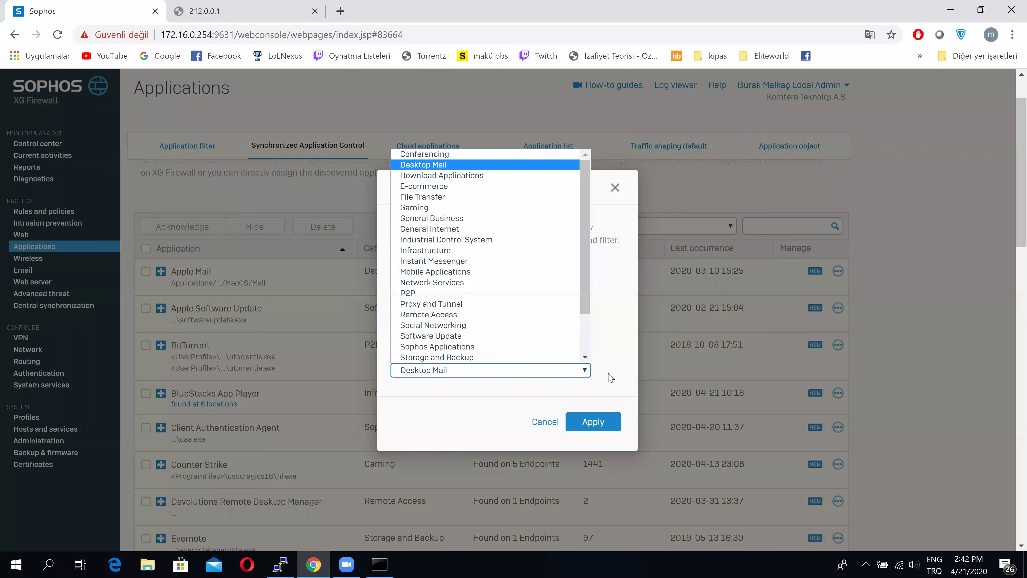
{"action": "left_click", "coordinate": [612, 376]}
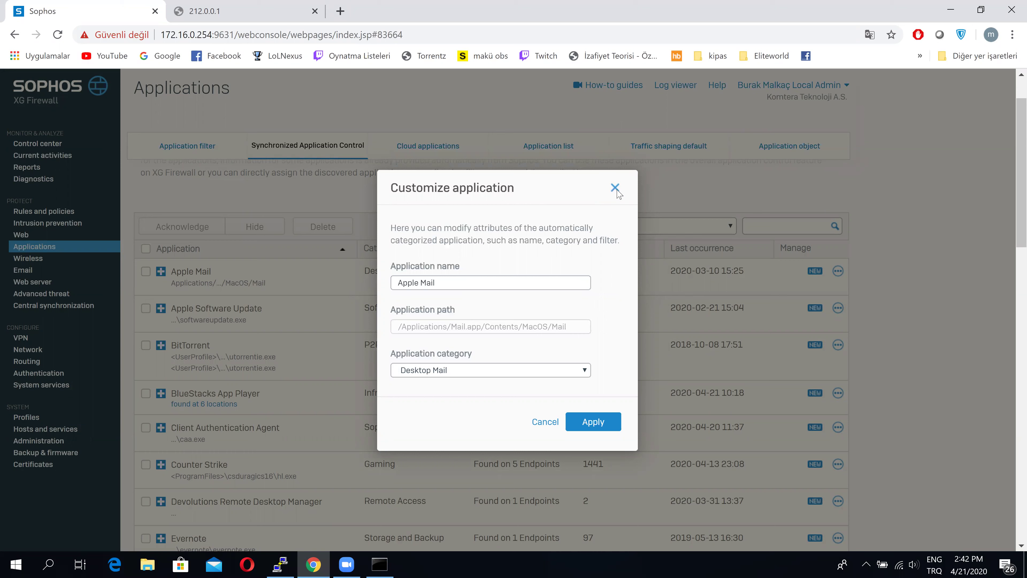
{"action": "key", "text": "Escape"}
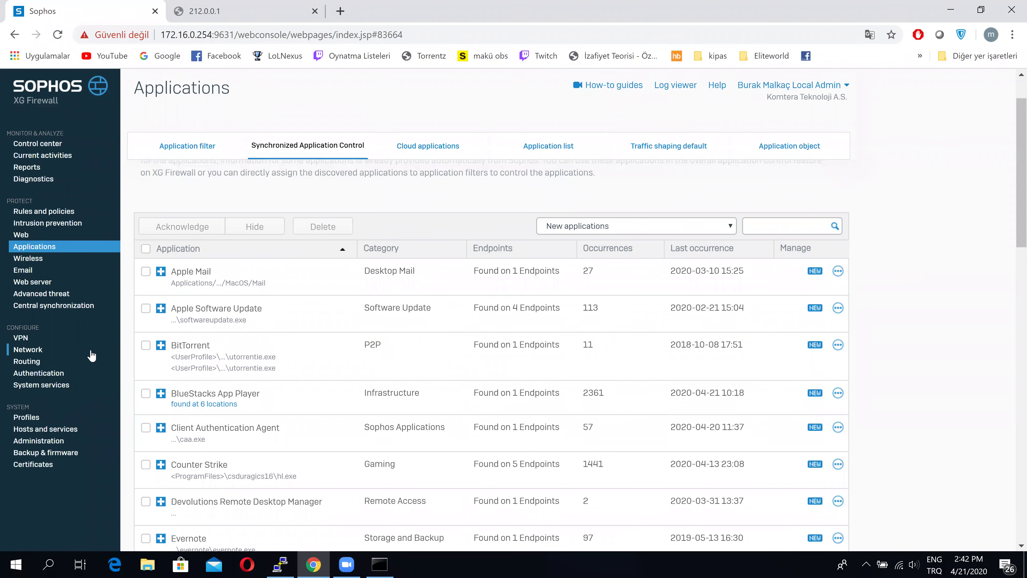
Show the AnyDesk, mail and youtube application objects, and briefly check the Sophos Connect status
{"action": "left_click", "coordinate": [782, 153]}
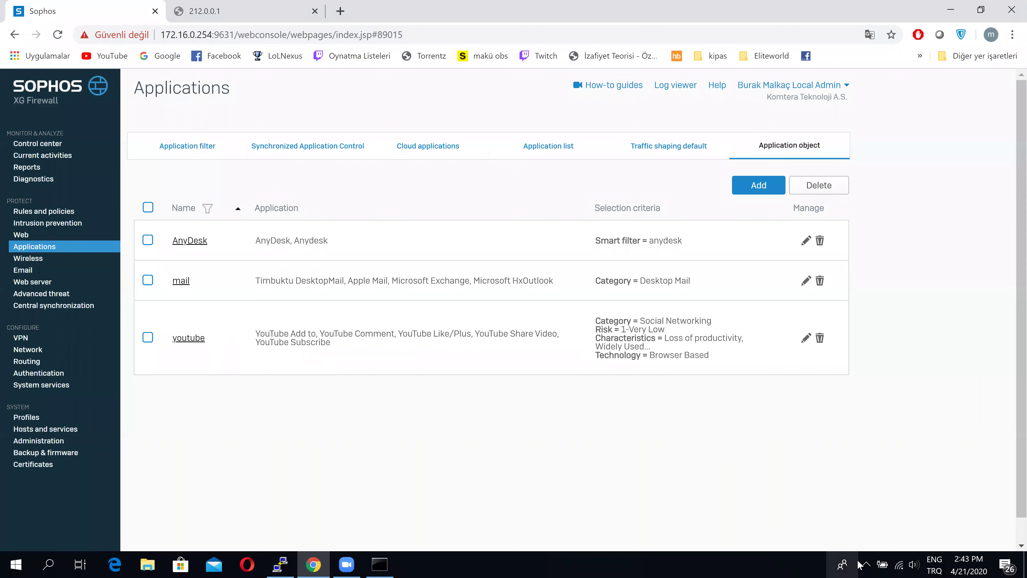
{"action": "left_click", "coordinate": [866, 563]}
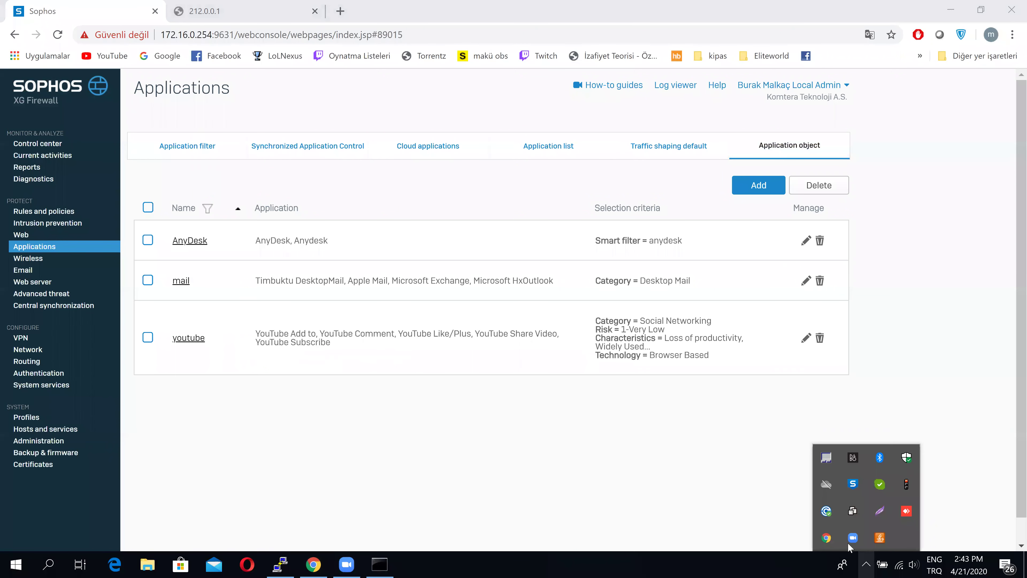
{"action": "left_click", "coordinate": [820, 506]}
{"action": "left_click", "coordinate": [684, 463]}
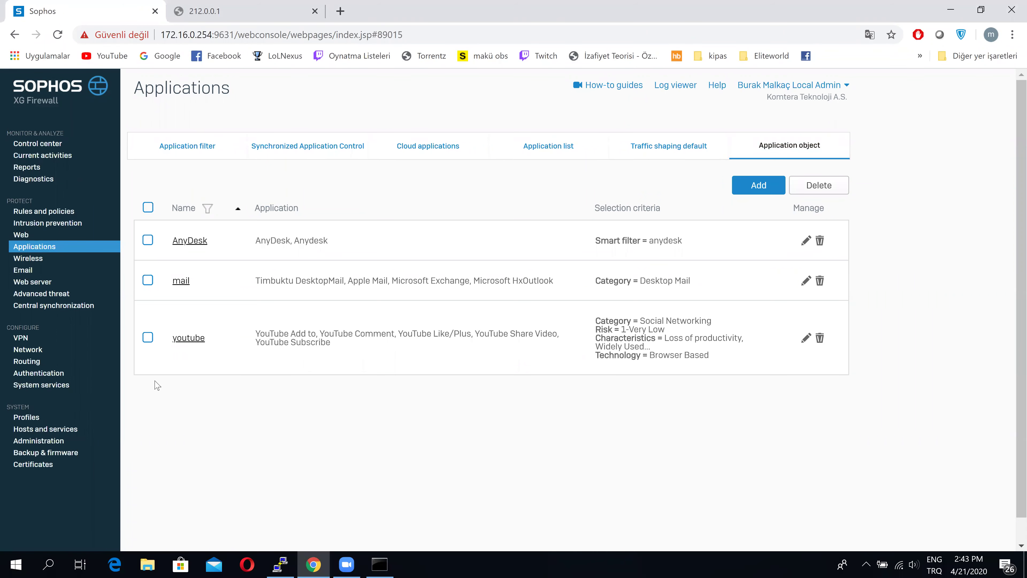
Navigate to Network > Routing and the SD-WAN policy routing tab
{"action": "left_click", "coordinate": [71, 349]}
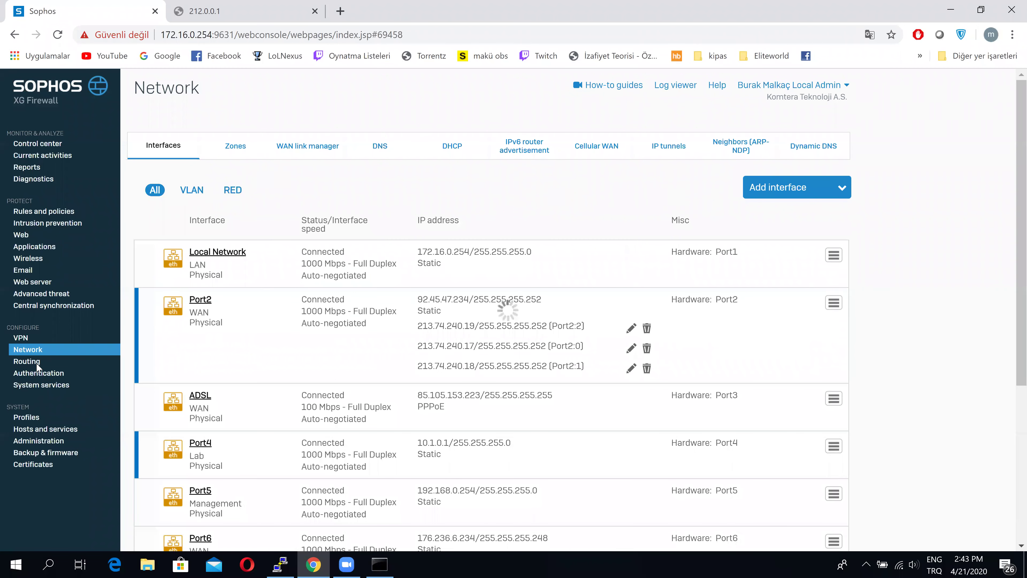
{"action": "left_click", "coordinate": [45, 361]}
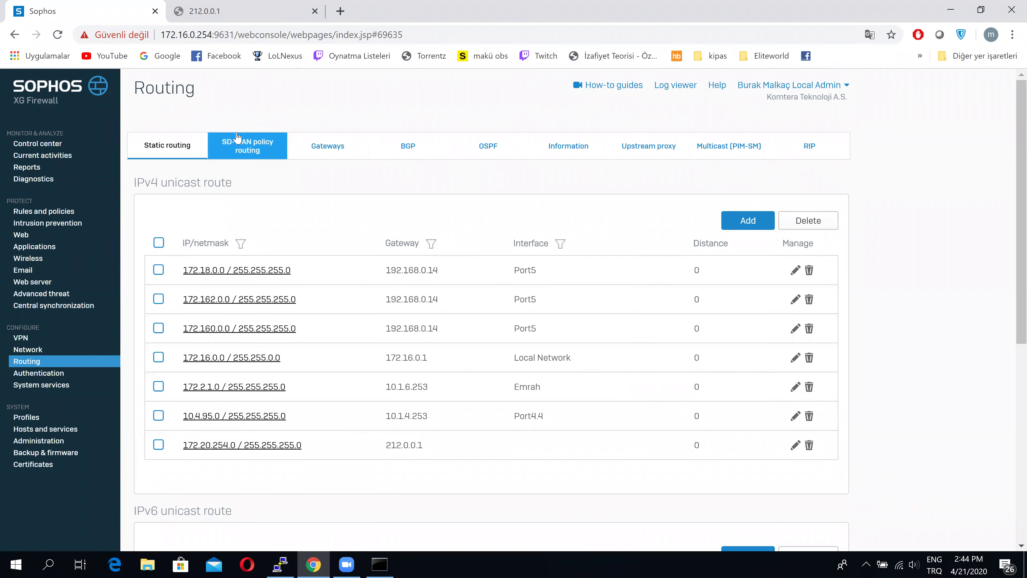
{"action": "left_click", "coordinate": [258, 153]}
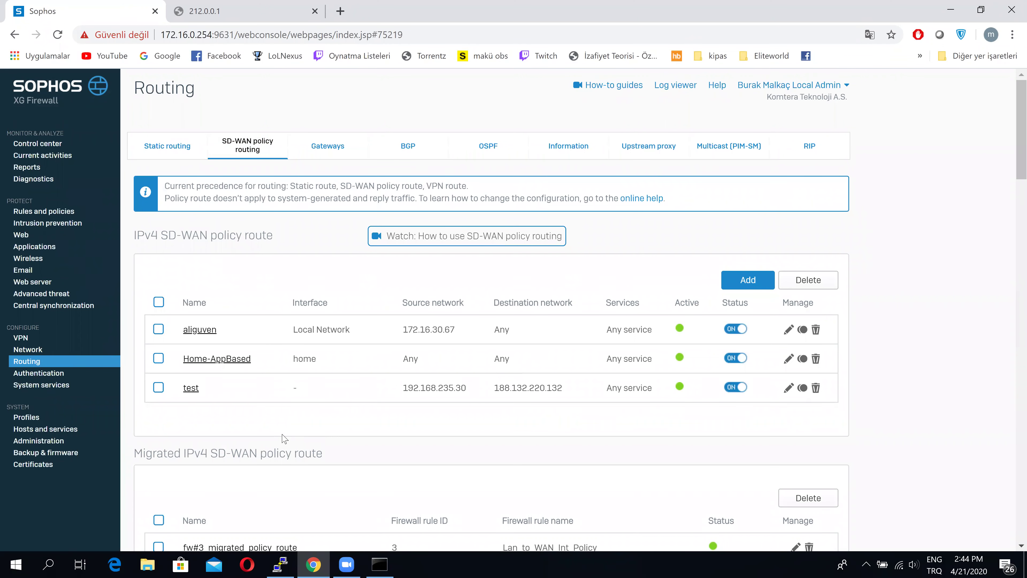
Change the 'test' policy route's backup gateway from ADSL to None and save
{"action": "left_click", "coordinate": [194, 389]}
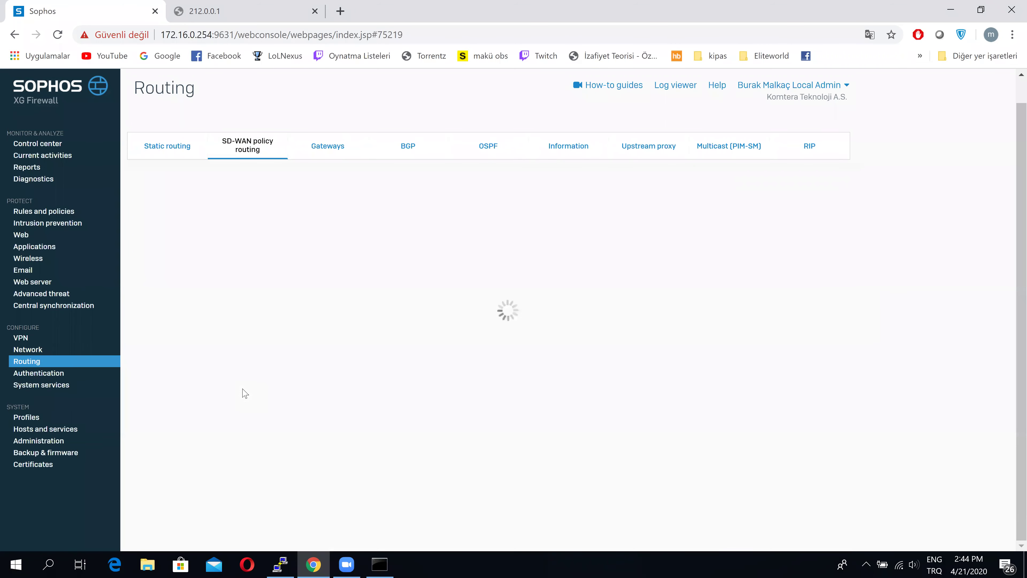
{"action": "scroll", "coordinate": [244, 393], "scroll_direction": "down", "scroll_amount": 2}
{"action": "scroll", "coordinate": [243, 394], "scroll_direction": "down", "scroll_amount": 2}
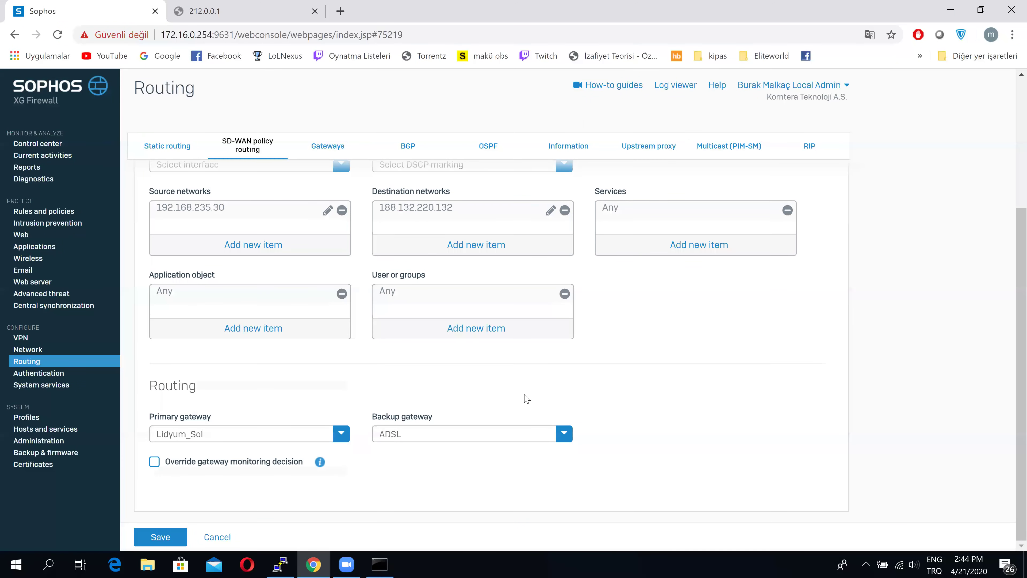
{"action": "mouse_move", "coordinate": [382, 565]}
{"action": "left_click", "coordinate": [525, 435]}
{"action": "left_click", "coordinate": [434, 455]}
{"action": "left_click", "coordinate": [162, 541]}
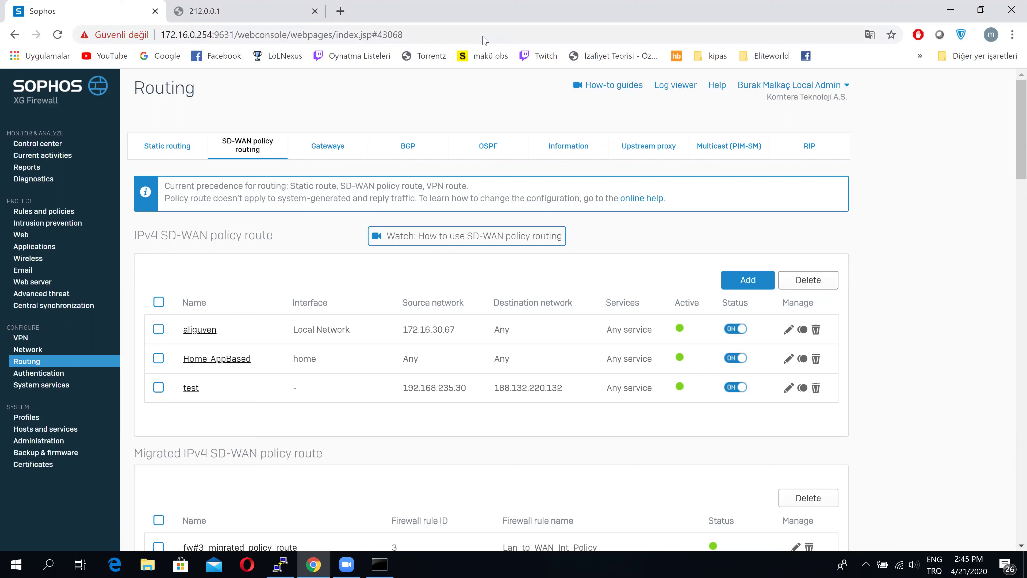
{"action": "left_click", "coordinate": [223, 11]}
{"action": "left_click", "coordinate": [171, 37]}
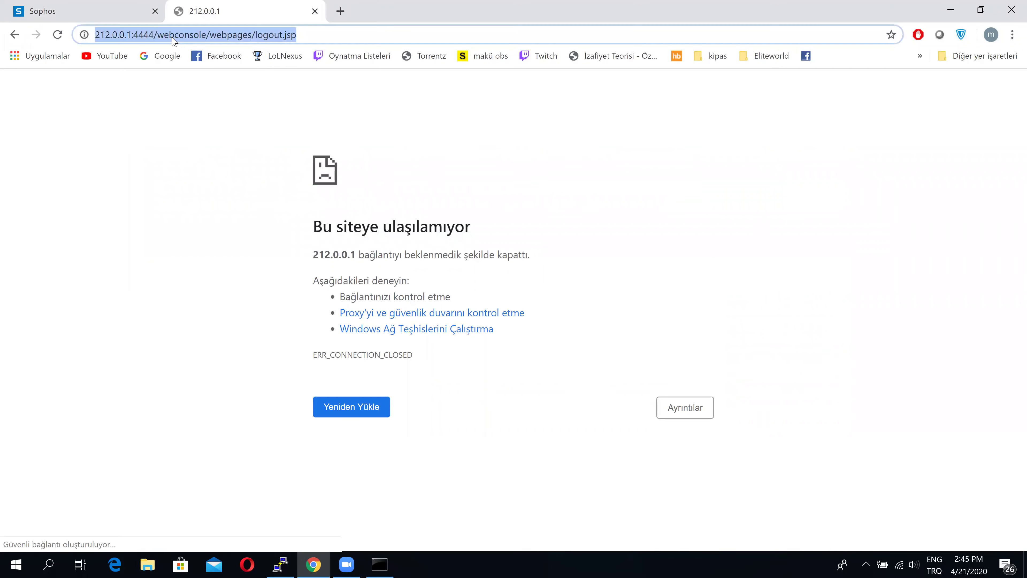
{"action": "key", "text": "Return"}
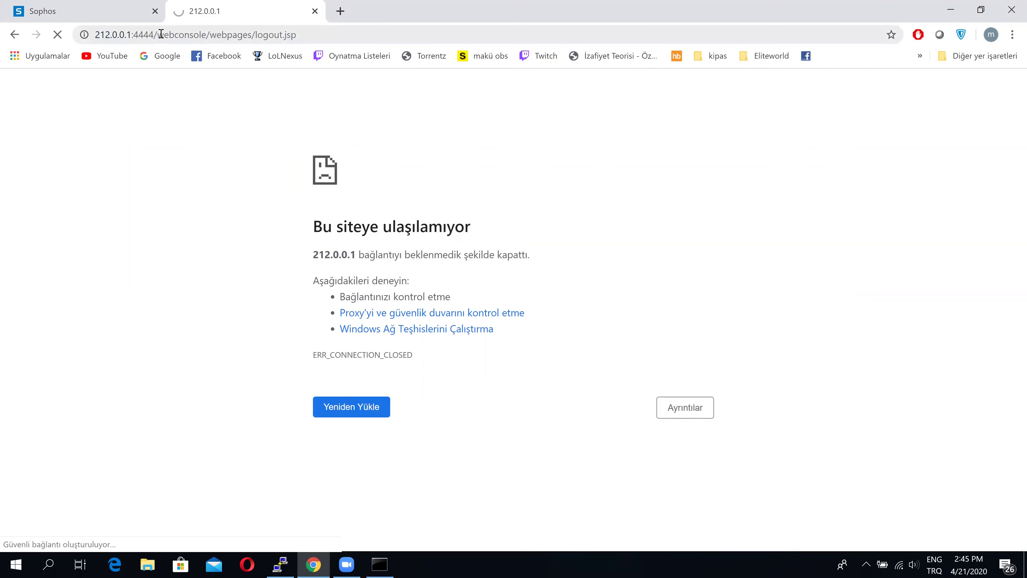
{"action": "left_click_drag", "start_coordinate": [161, 34], "coordinate": [336, 50]}
{"action": "key", "text": "BackSpace"}
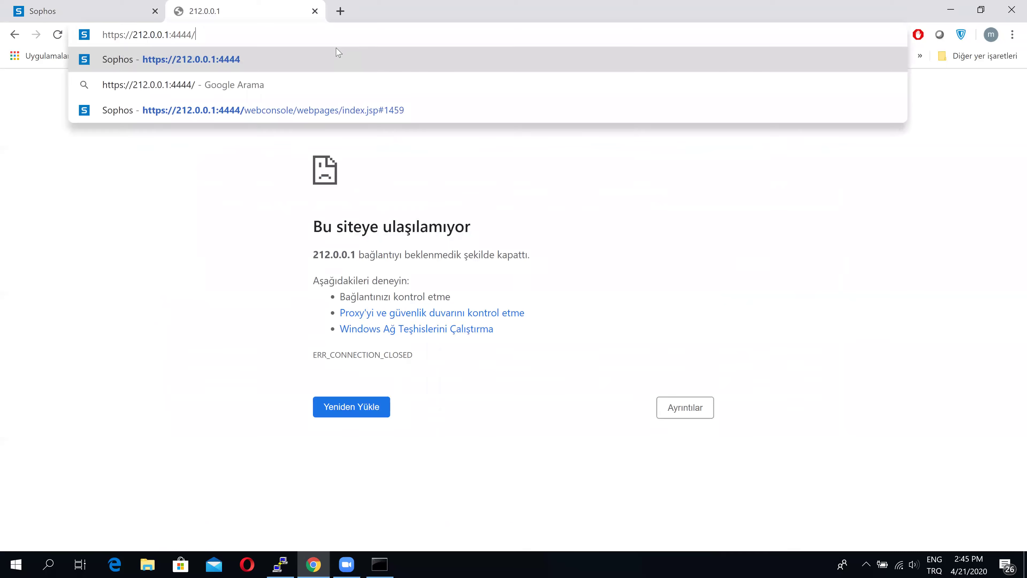
{"action": "key", "text": "Return"}
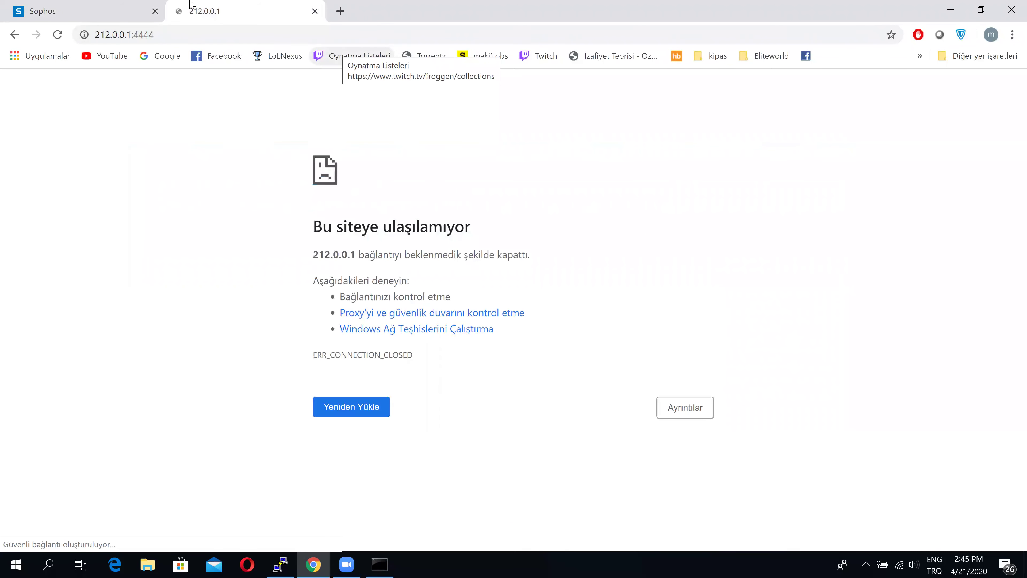
{"action": "left_click", "coordinate": [100, 6]}
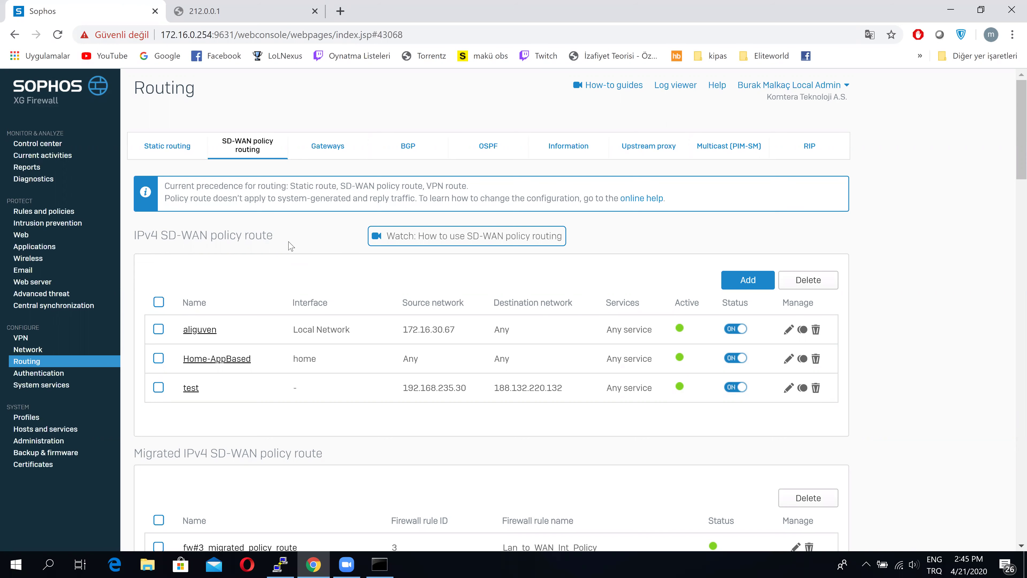
Reopen the 'test' route and list the application objects available to attach
{"action": "left_click", "coordinate": [194, 390]}
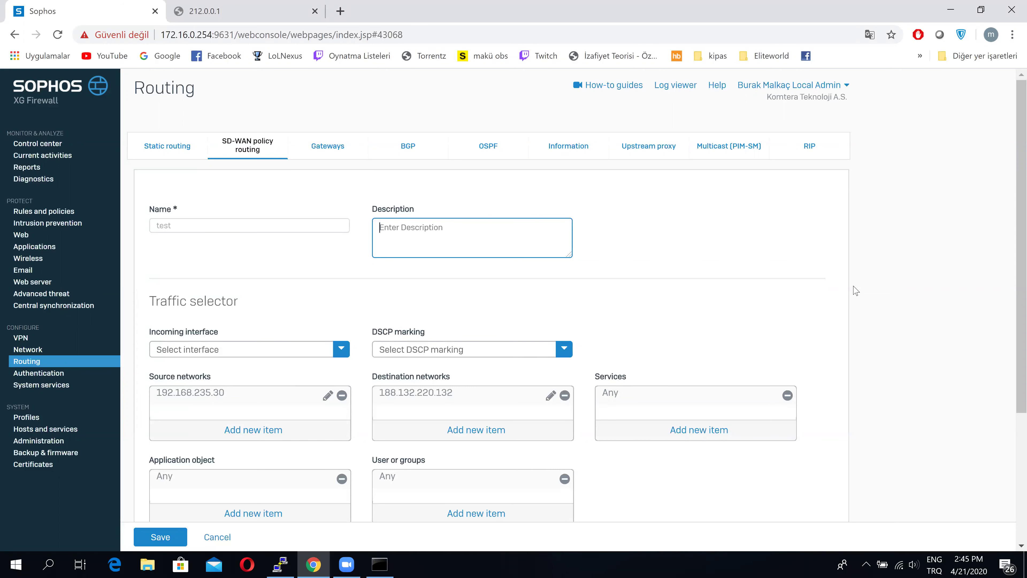
{"action": "scroll", "coordinate": [856, 290], "scroll_direction": "down", "scroll_amount": 5}
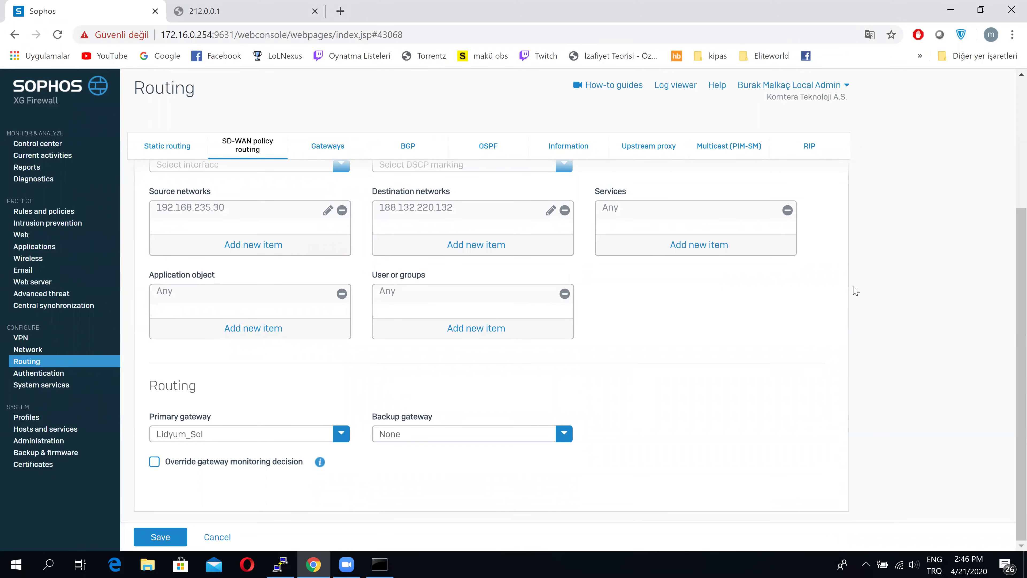
{"action": "scroll", "coordinate": [856, 291], "scroll_direction": "up", "scroll_amount": 1}
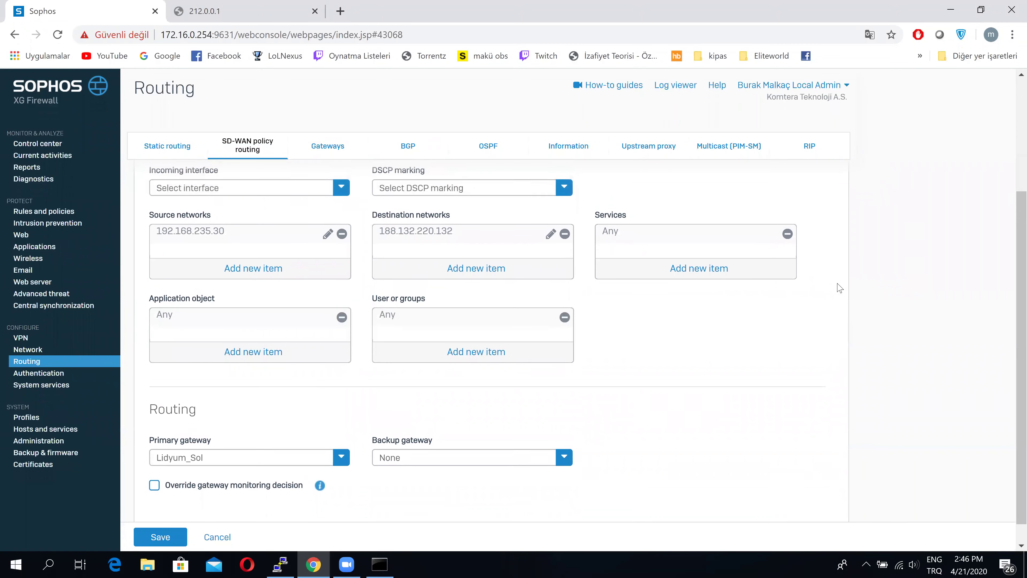
{"action": "left_click", "coordinate": [228, 354]}
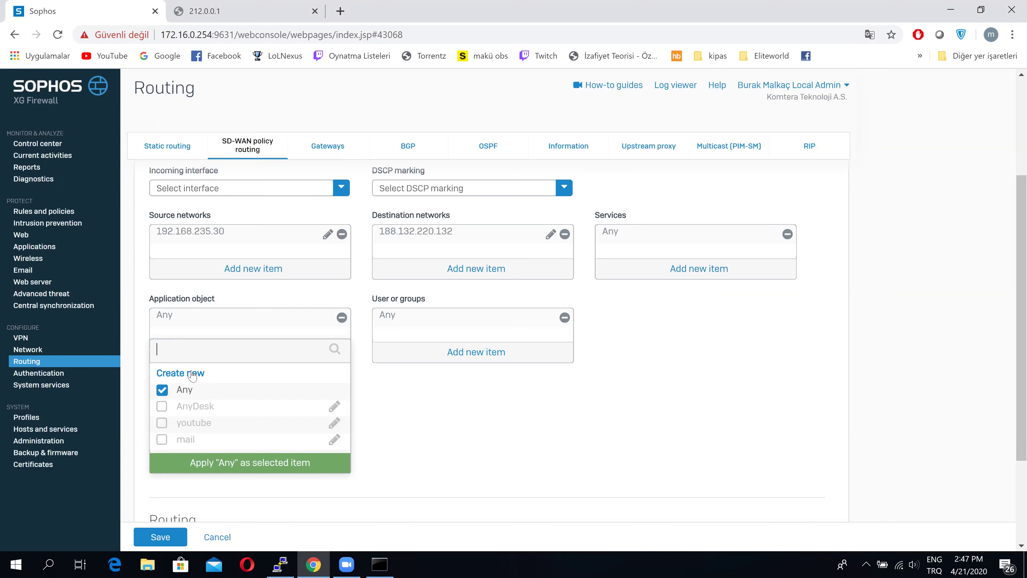
Start a new application object, browse its Category list, then switch to the 212.0.0.1 tab
{"action": "left_click", "coordinate": [191, 373]}
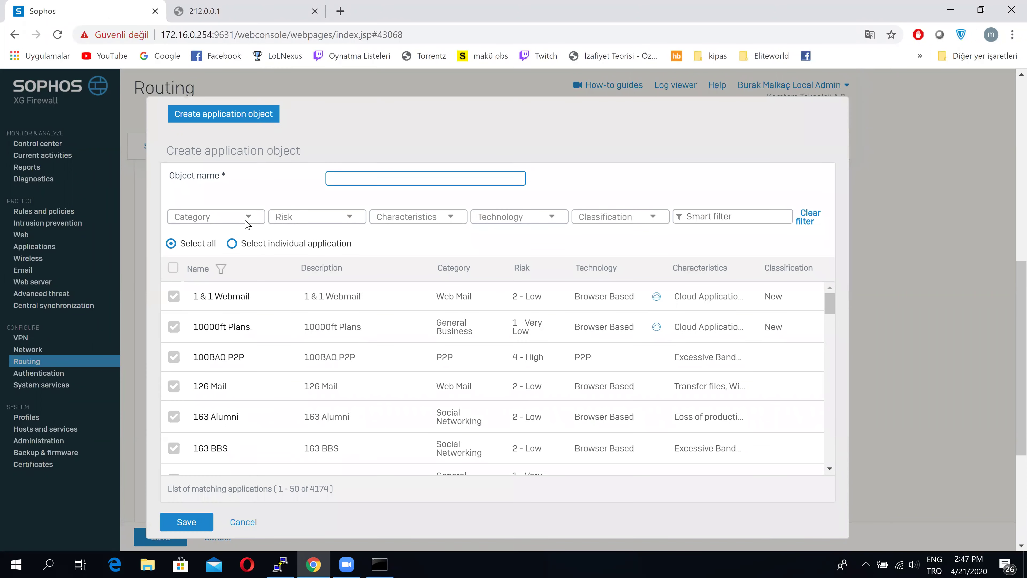
{"action": "left_click", "coordinate": [247, 225]}
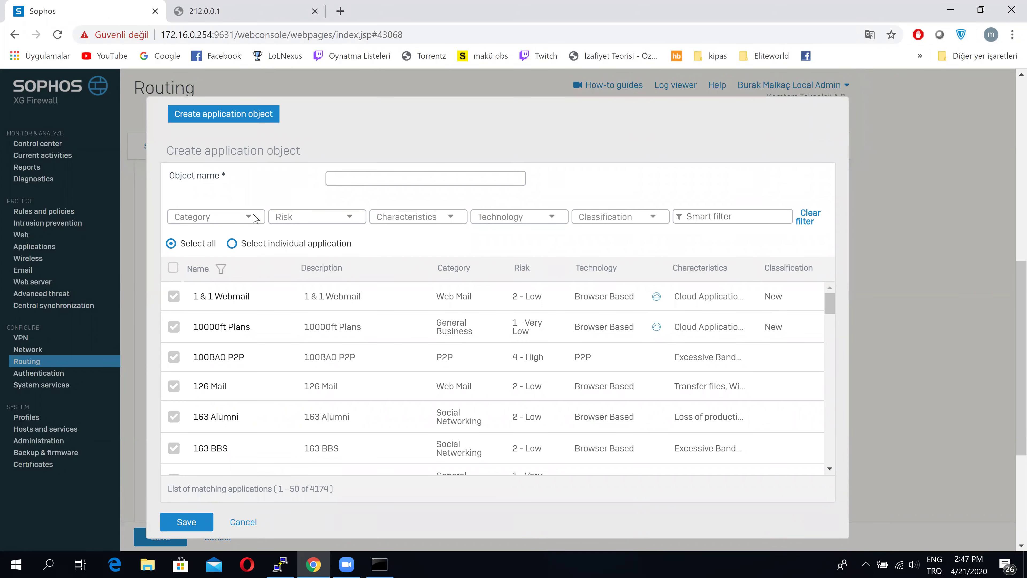
{"action": "left_click", "coordinate": [248, 217]}
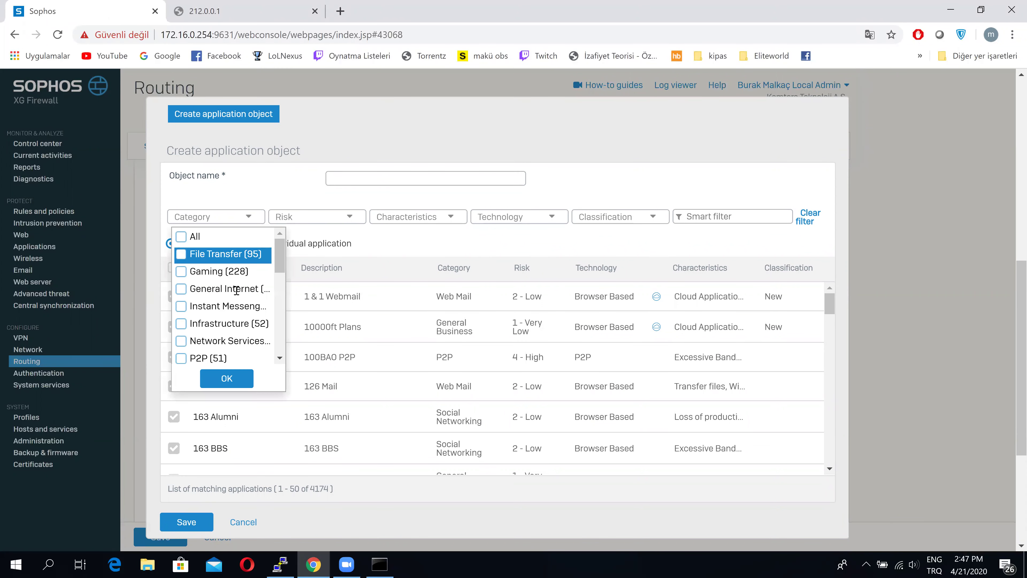
{"action": "scroll", "coordinate": [236, 291], "scroll_direction": "down", "scroll_amount": 4}
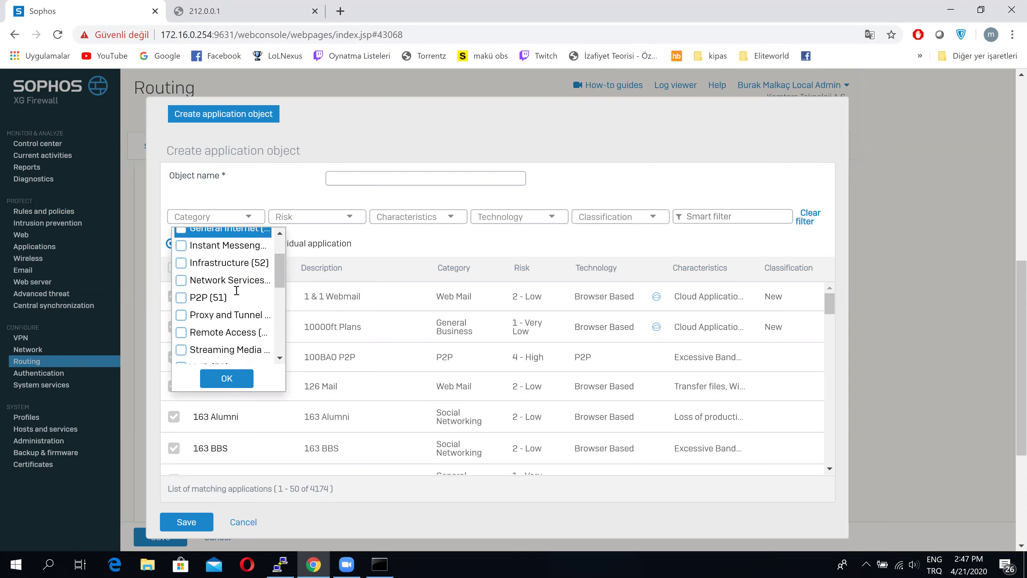
{"action": "left_click", "coordinate": [244, 16]}
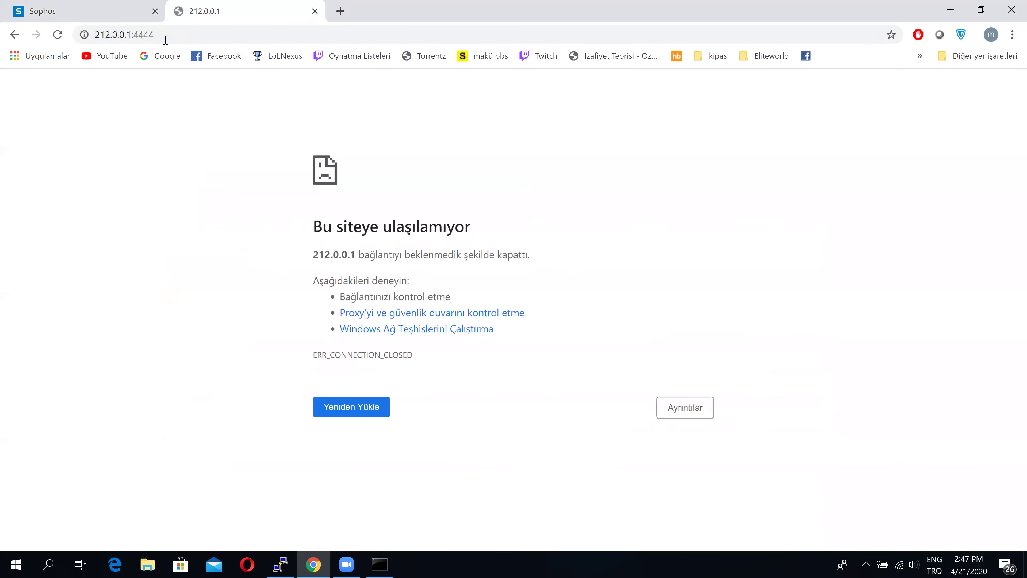
Reload 212.0.0.1:4444 and proceed past the untrusted certificate warning
{"action": "left_click", "coordinate": [164, 35]}
{"action": "key", "text": "Return"}
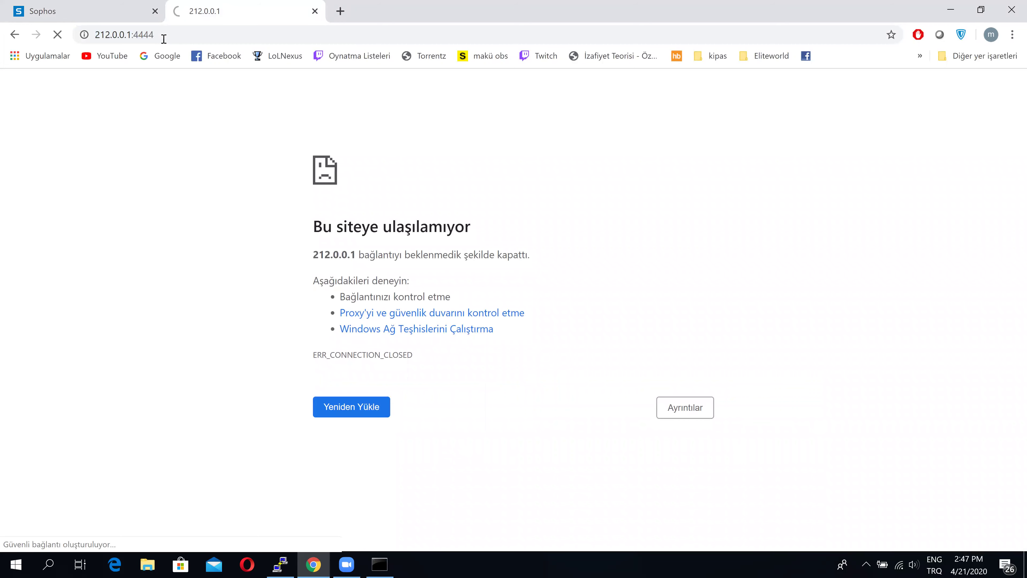
{"action": "left_click", "coordinate": [350, 397]}
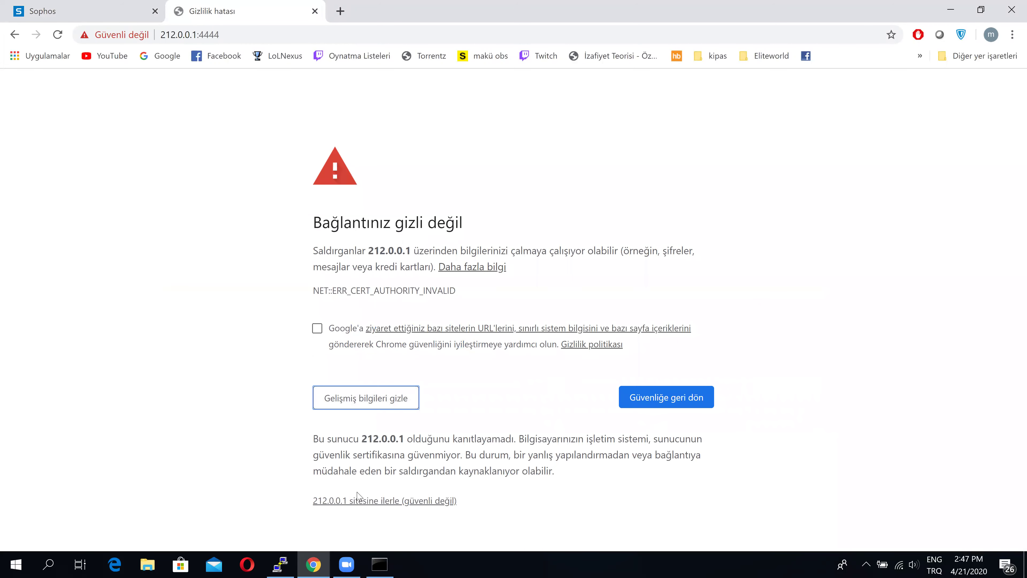
{"action": "left_click", "coordinate": [358, 500]}
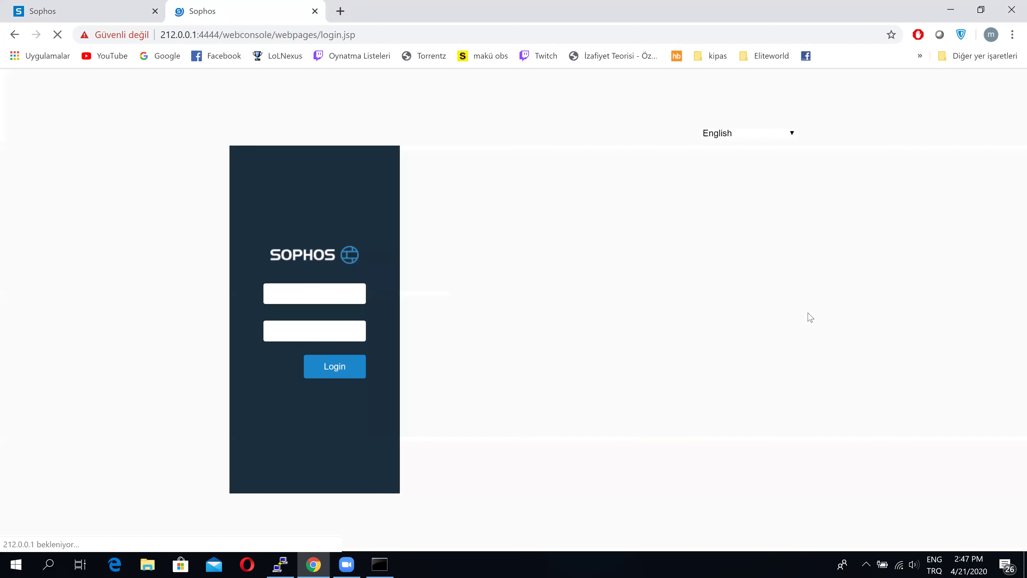
Sign in to the 212.0.0.1 firewall with the administrator user name and password
{"action": "left_click", "coordinate": [310, 295]}
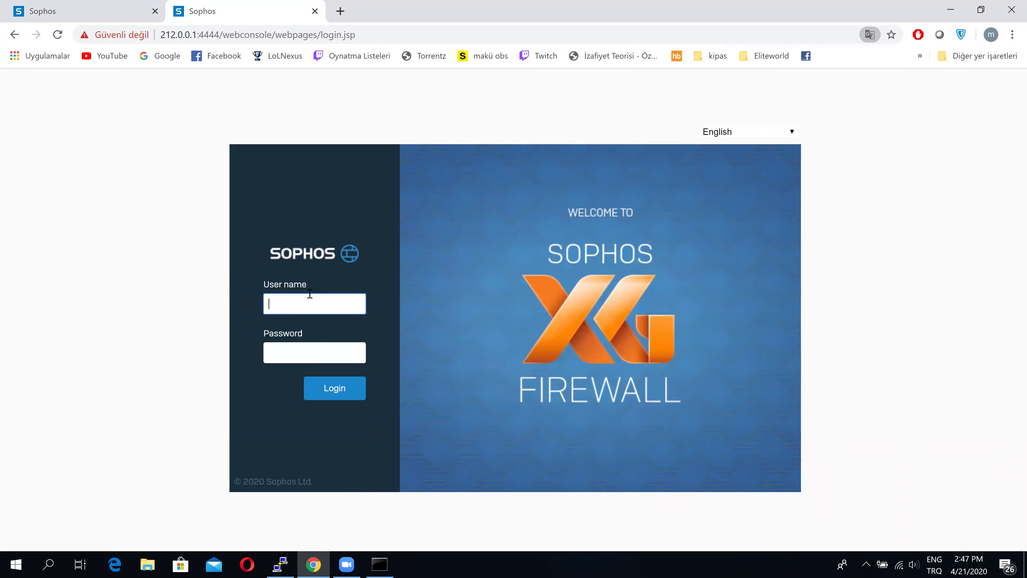
{"action": "type", "text": "admin"}
{"action": "key", "text": "Tab"}
{"action": "type", "text": "admin"}
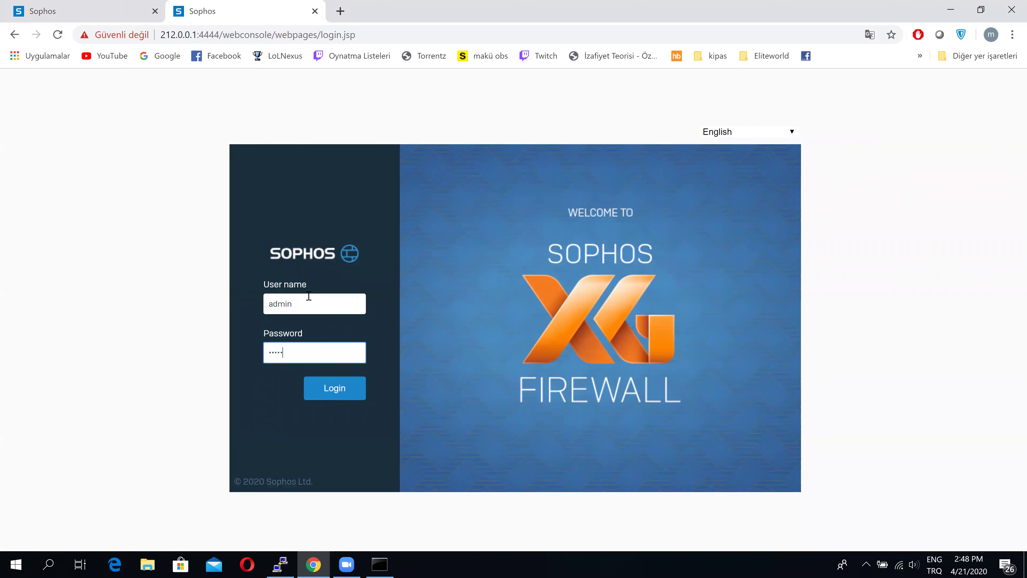
{"action": "key", "text": "Return"}
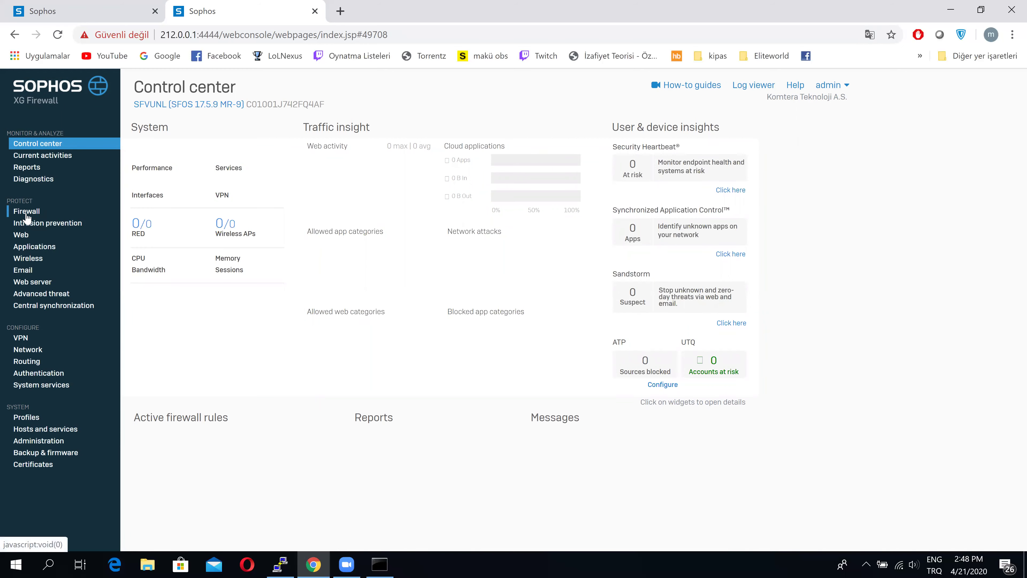
Open the Firewall rules list on the second console
{"action": "left_click", "coordinate": [25, 211]}
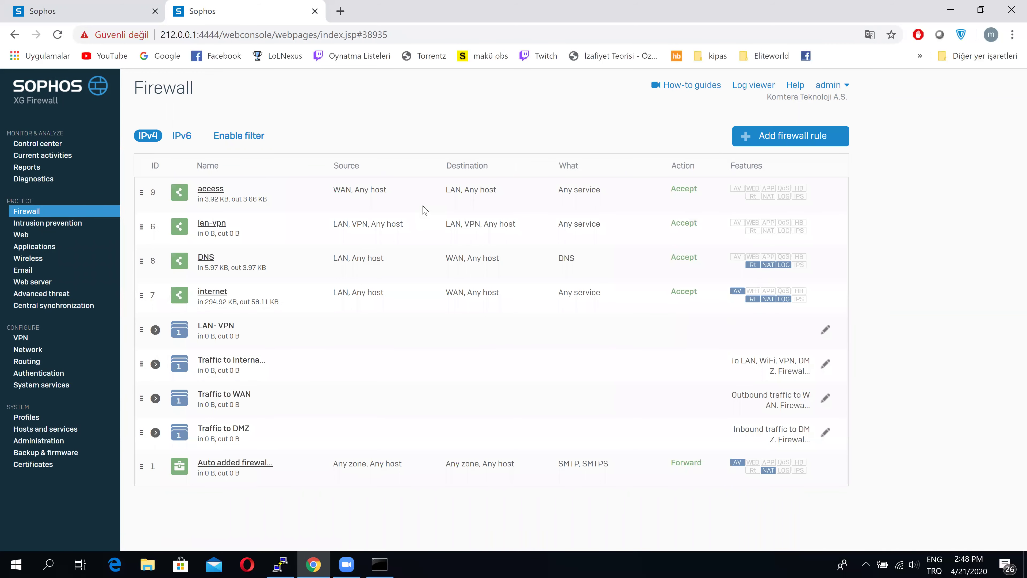
Start a new firewall rule of type User/network rule
{"action": "left_click", "coordinate": [794, 147]}
{"action": "left_click", "coordinate": [725, 185]}
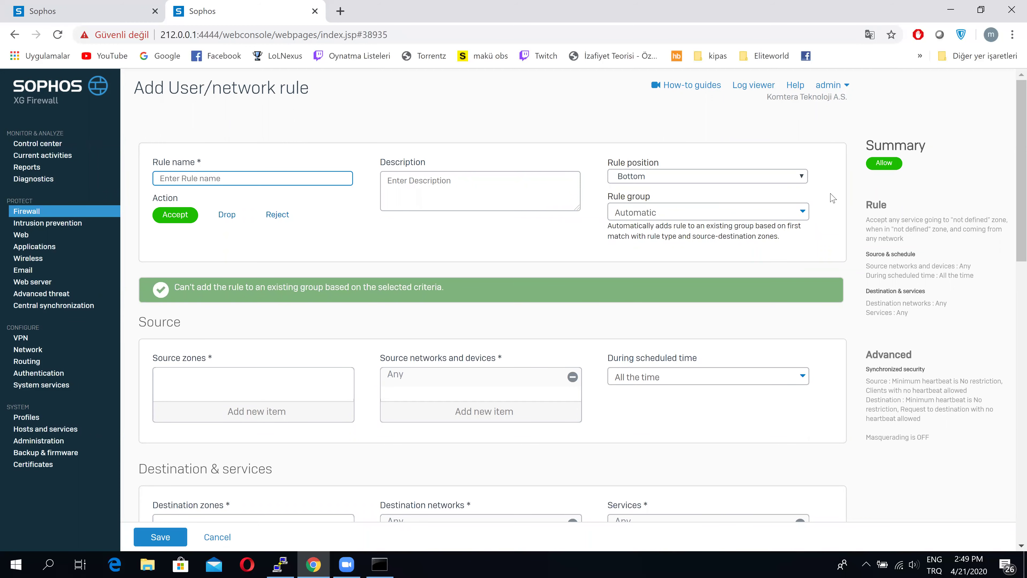
{"action": "scroll", "coordinate": [548, 193], "scroll_direction": "down", "scroll_amount": 1}
{"action": "scroll", "coordinate": [548, 193], "scroll_direction": "down", "scroll_amount": 3}
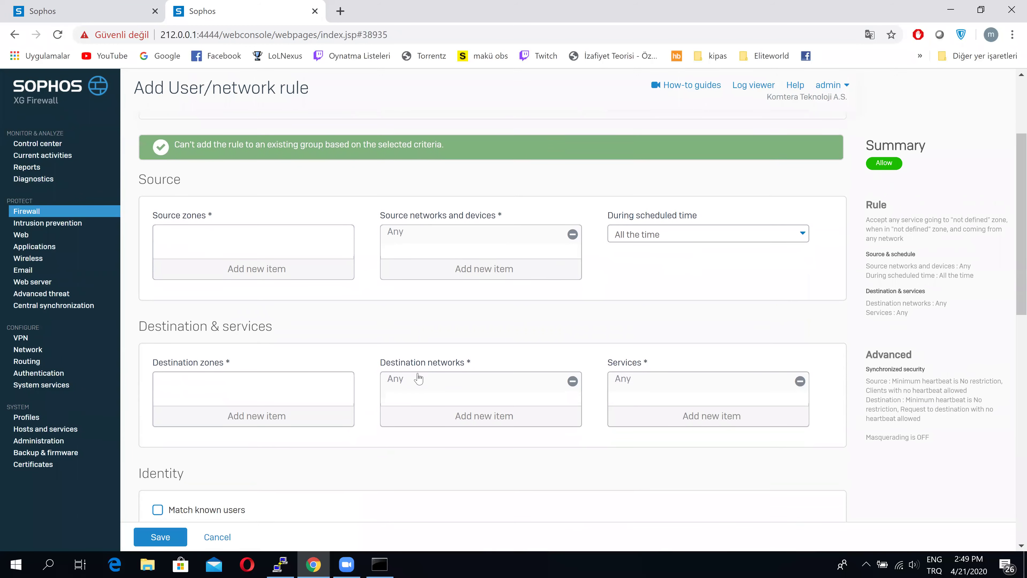
Set the destination zone to WAN and remove Any from destination networks
{"action": "left_click", "coordinate": [291, 410]}
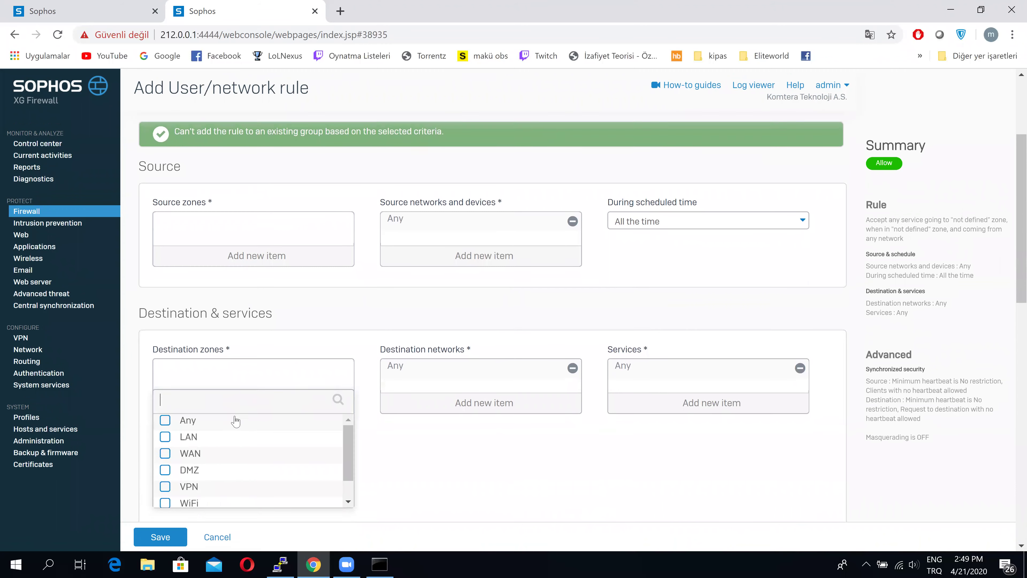
{"action": "left_click", "coordinate": [216, 453]}
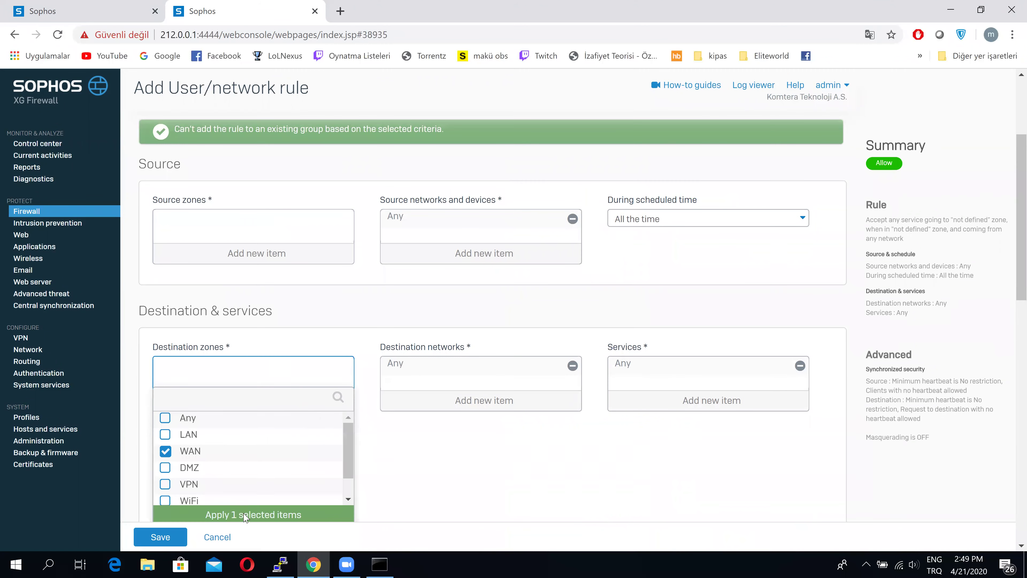
{"action": "left_click", "coordinate": [245, 515]}
{"action": "left_click", "coordinate": [572, 365]}
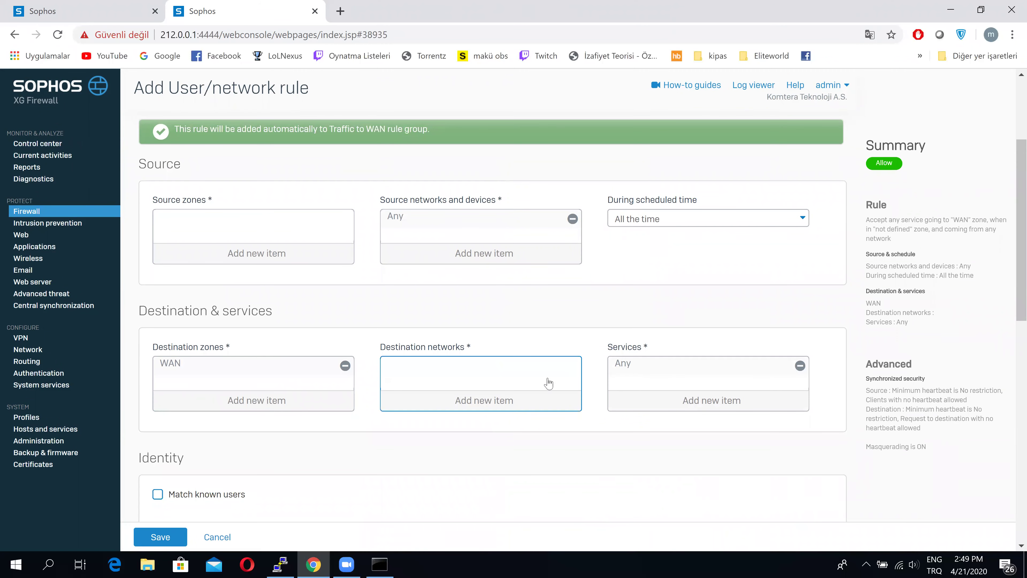
{"action": "left_click", "coordinate": [509, 403]}
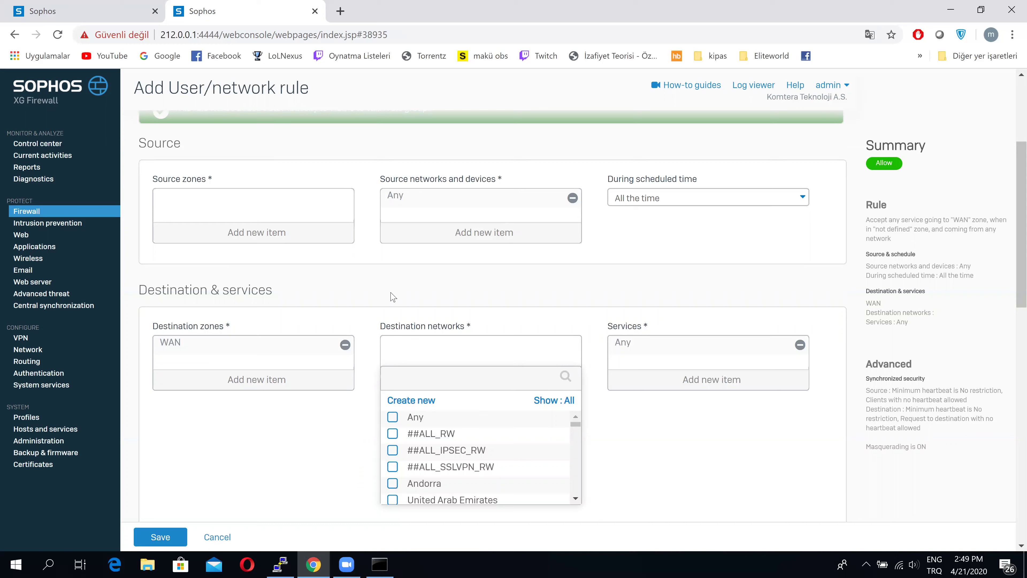
{"action": "left_click", "coordinate": [590, 308]}
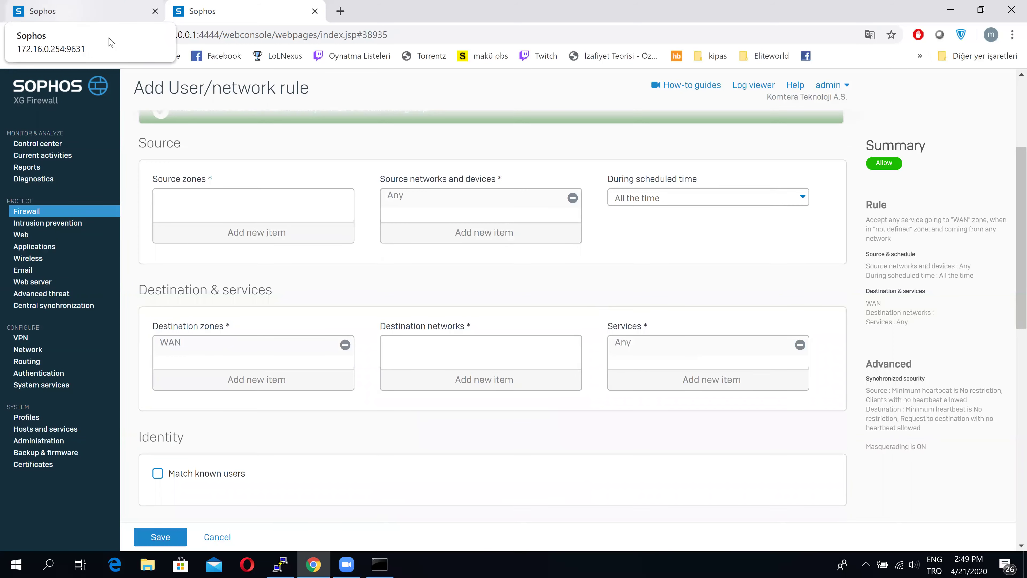
Back on the routing tab, set the application category filter to All
{"action": "key", "text": "ctrl+Tab"}
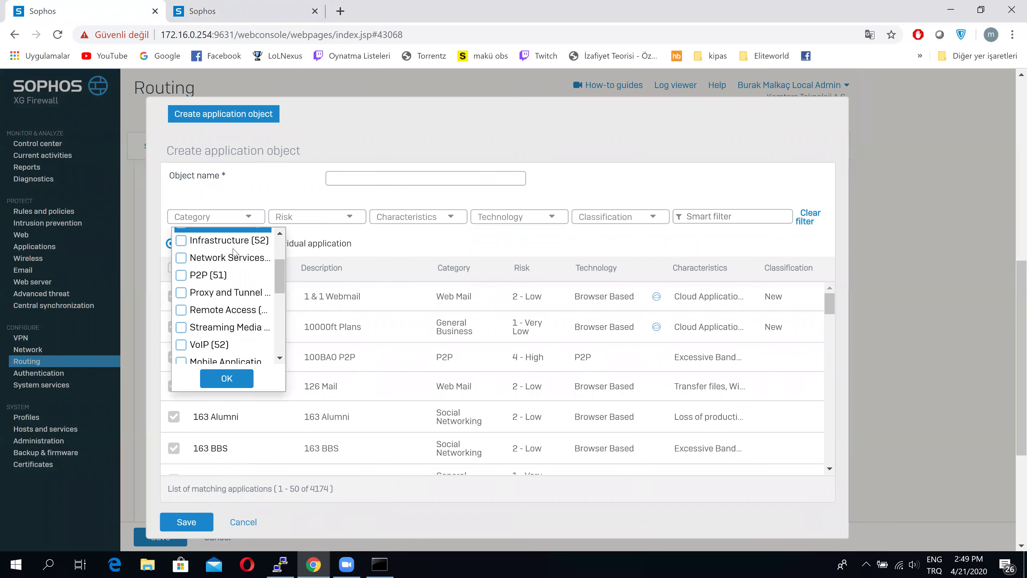
{"action": "left_click", "coordinate": [217, 165]}
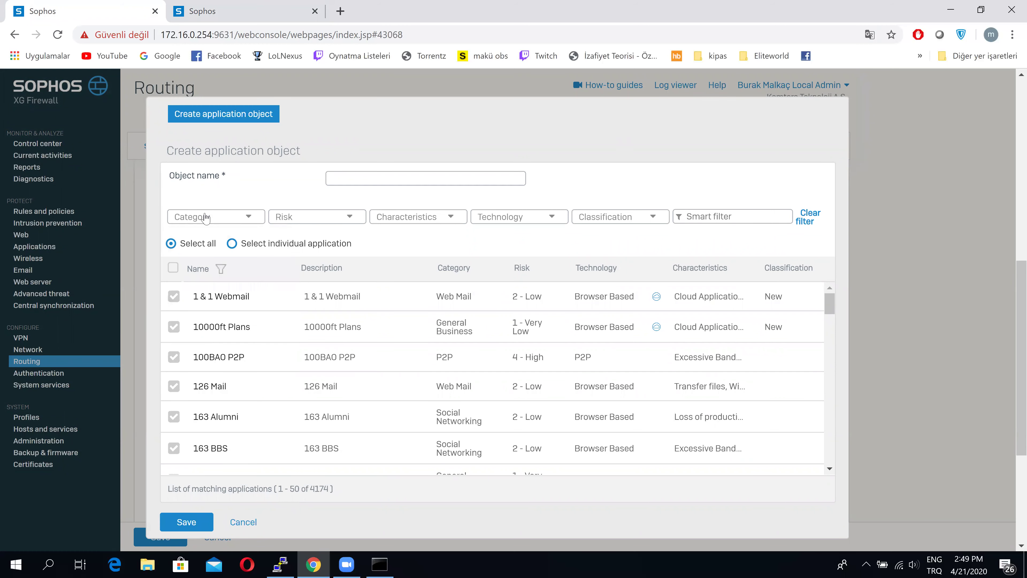
{"action": "left_click", "coordinate": [229, 220]}
{"action": "scroll", "coordinate": [224, 241], "scroll_direction": "up", "scroll_amount": 3}
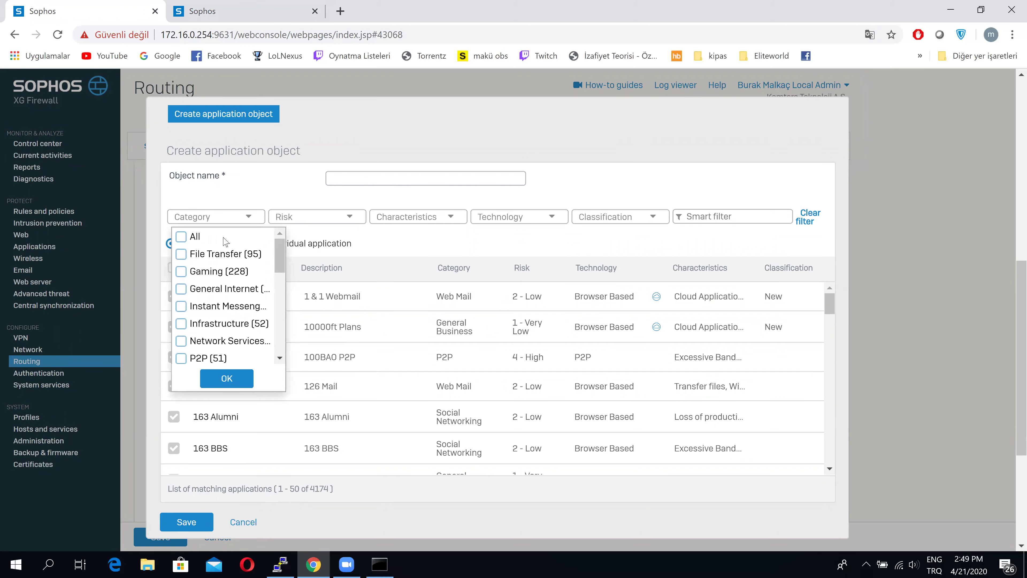
{"action": "left_click", "coordinate": [181, 236]}
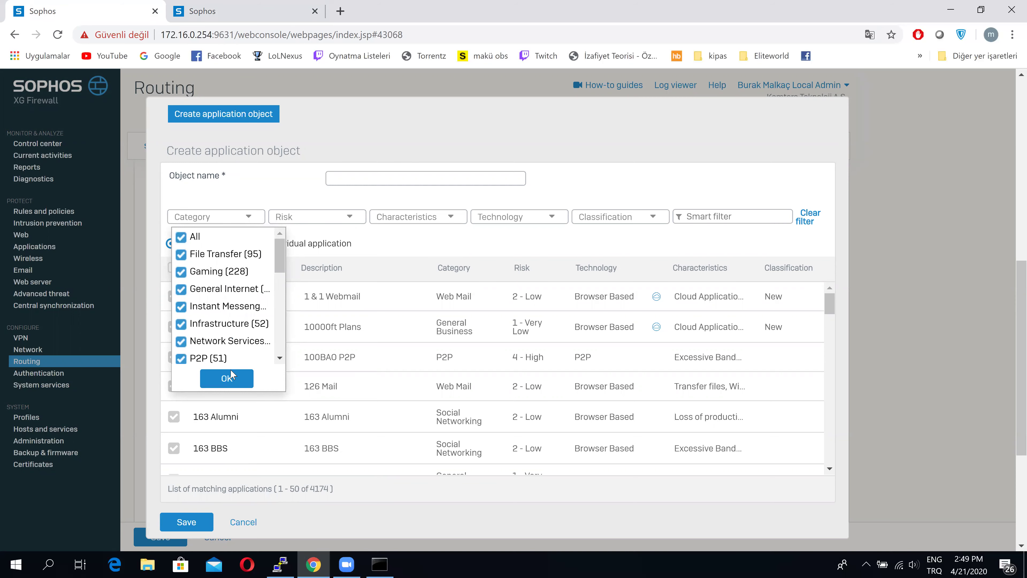
{"action": "left_click", "coordinate": [227, 378]}
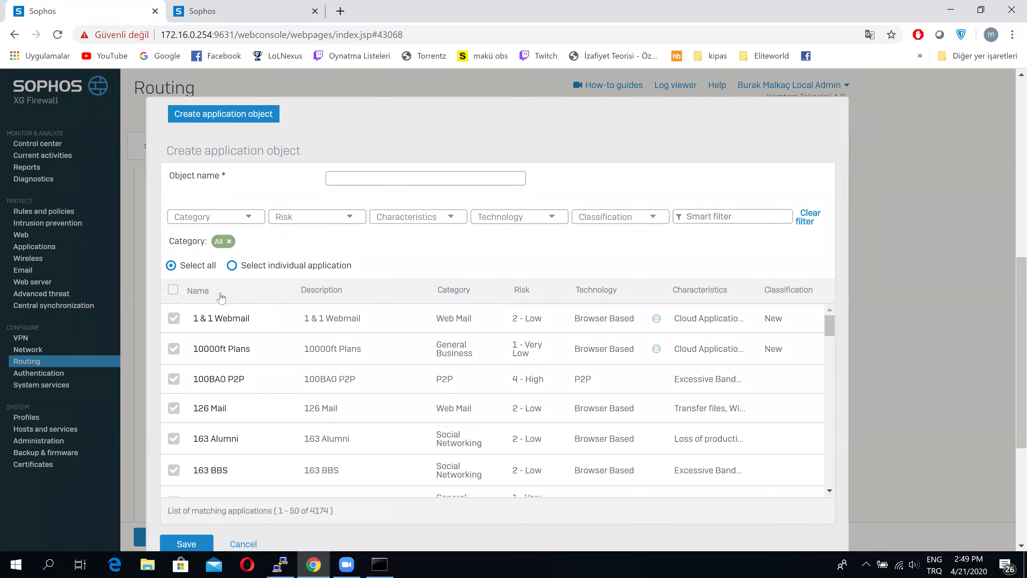
Filter the application list by name 'social' and dismiss the missing object name alert
{"action": "left_click", "coordinate": [358, 298]}
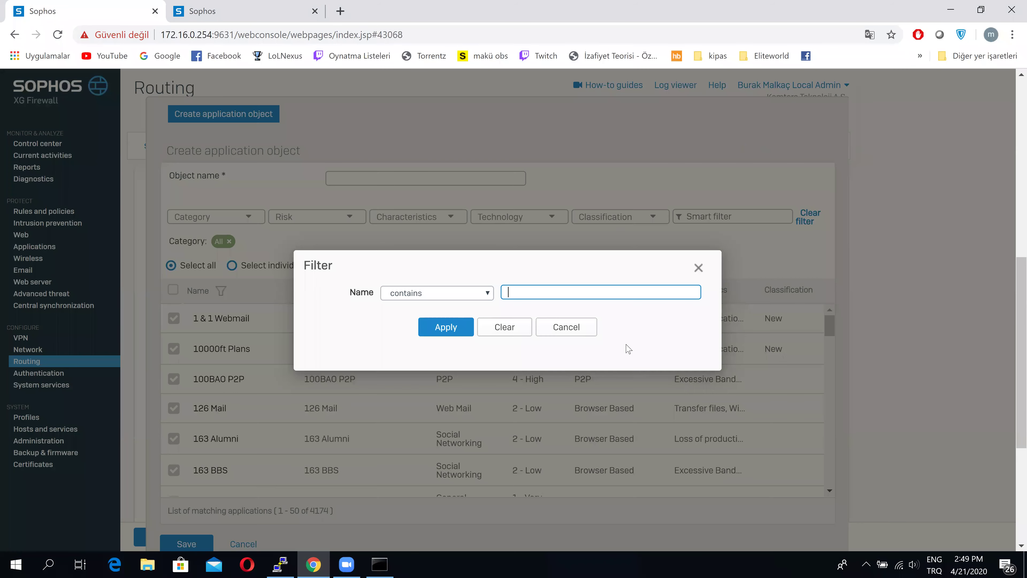
{"action": "type", "text": "social"}
{"action": "key", "text": "Return"}
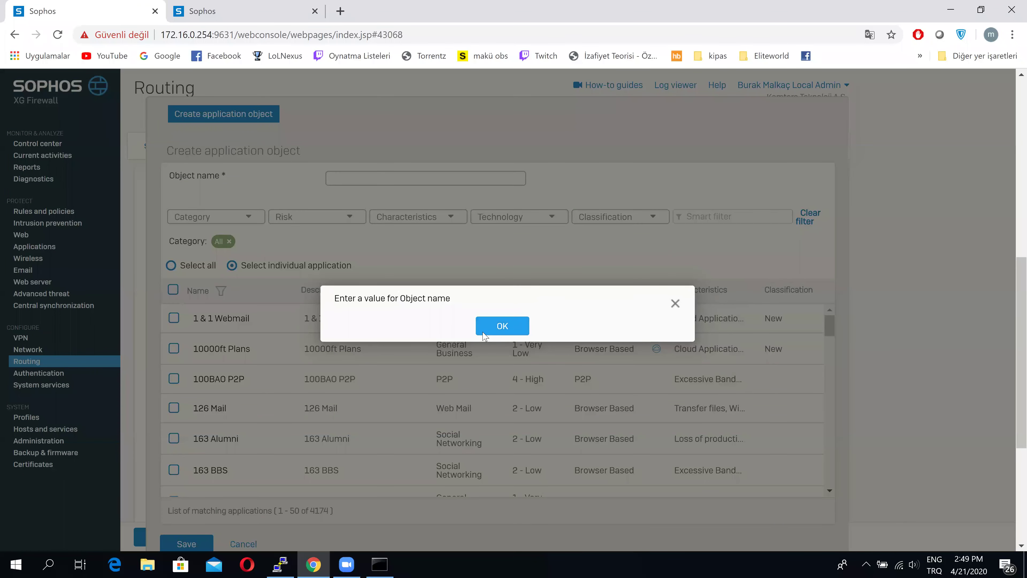
{"action": "key", "text": "Return"}
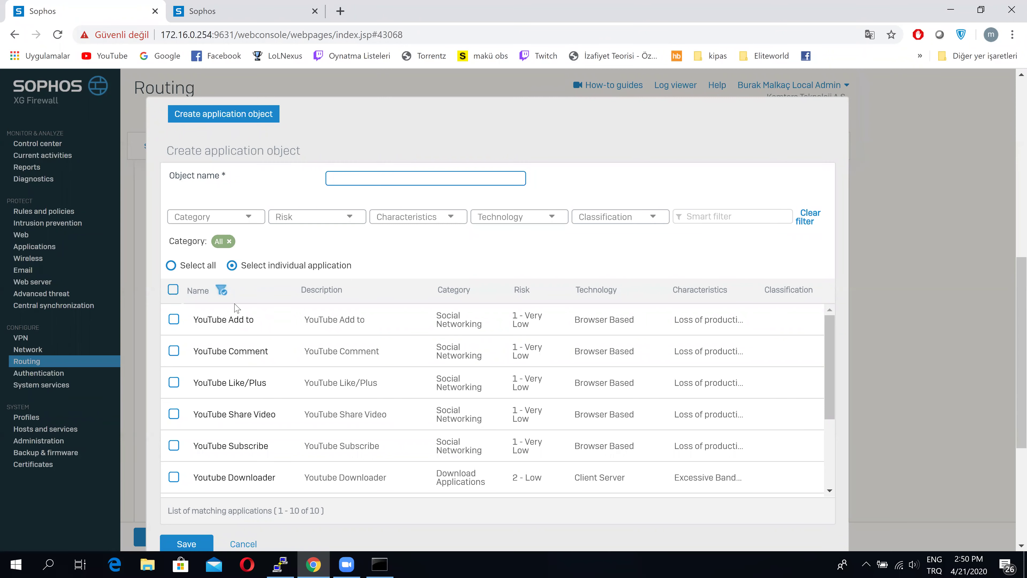
{"action": "scroll", "coordinate": [236, 380], "scroll_direction": "down", "scroll_amount": 2}
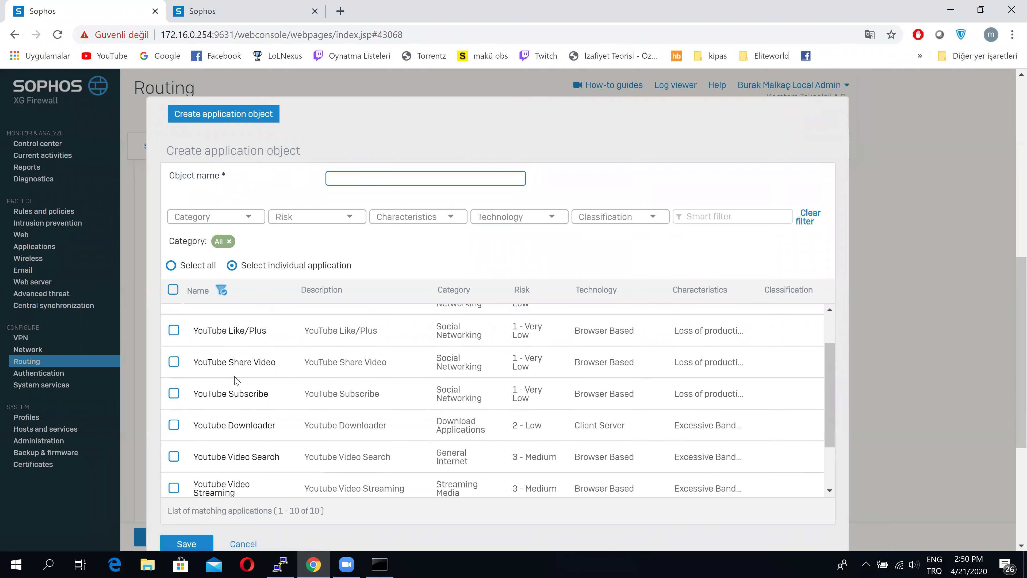
{"action": "scroll", "coordinate": [237, 381], "scroll_direction": "down", "scroll_amount": 5}
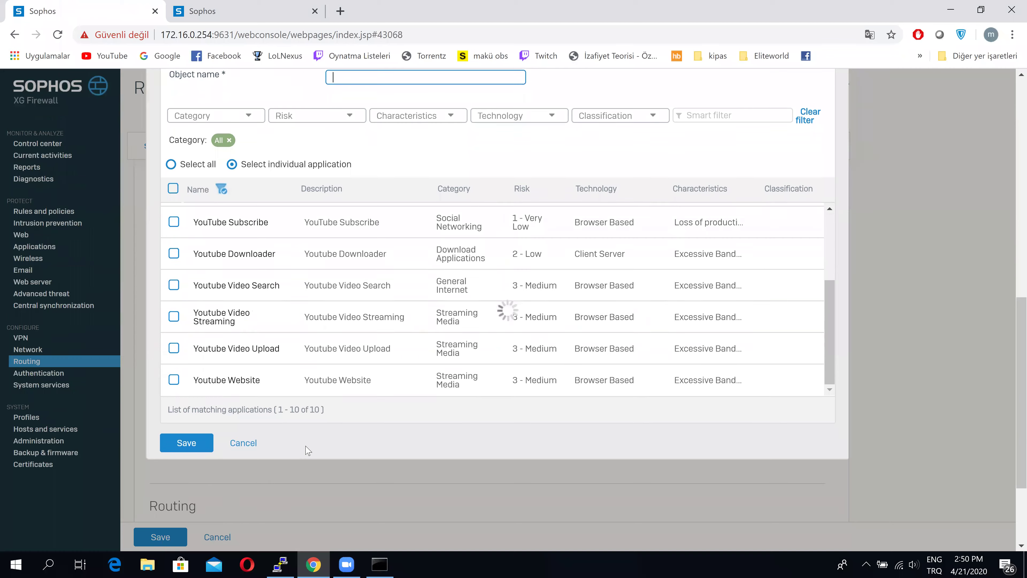
{"action": "scroll", "coordinate": [317, 458], "scroll_direction": "up", "scroll_amount": 3}
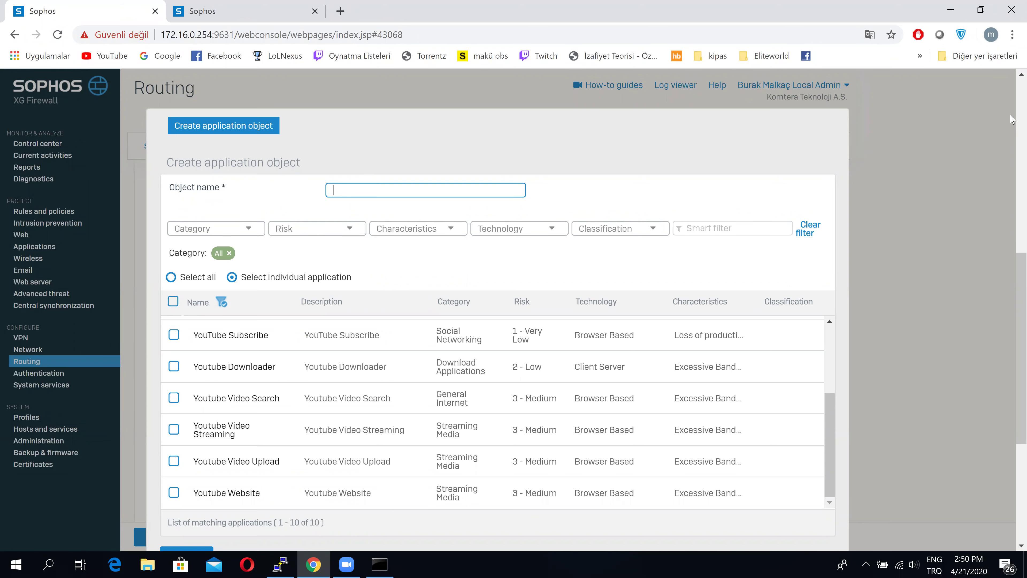
{"action": "scroll", "coordinate": [1010, 202], "scroll_direction": "up", "scroll_amount": 10}
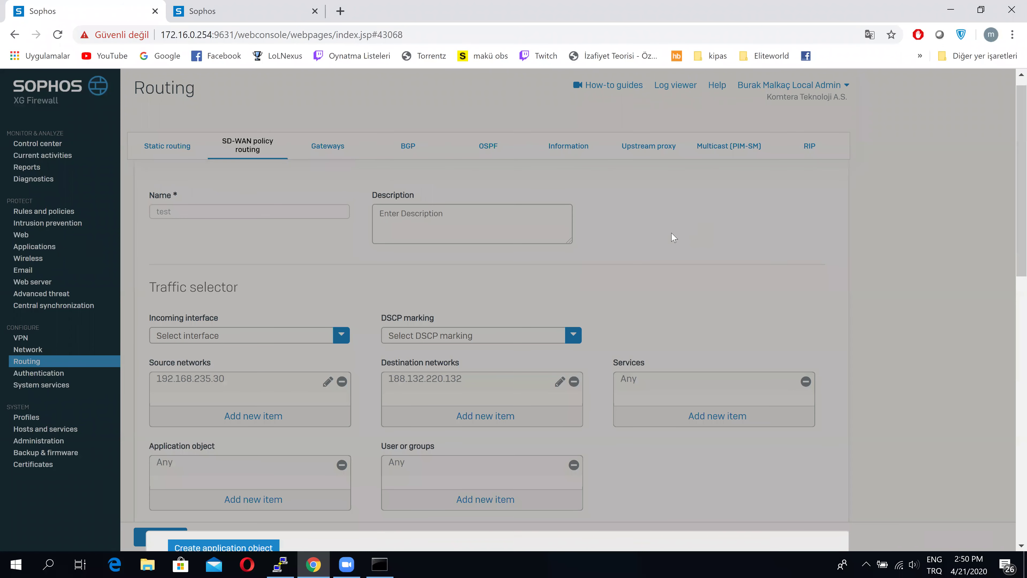
Cancel the unfinished application object and bring the Command Prompt window forward
{"action": "scroll", "coordinate": [671, 233], "scroll_direction": "down", "scroll_amount": 10}
{"action": "left_click", "coordinate": [243, 431]}
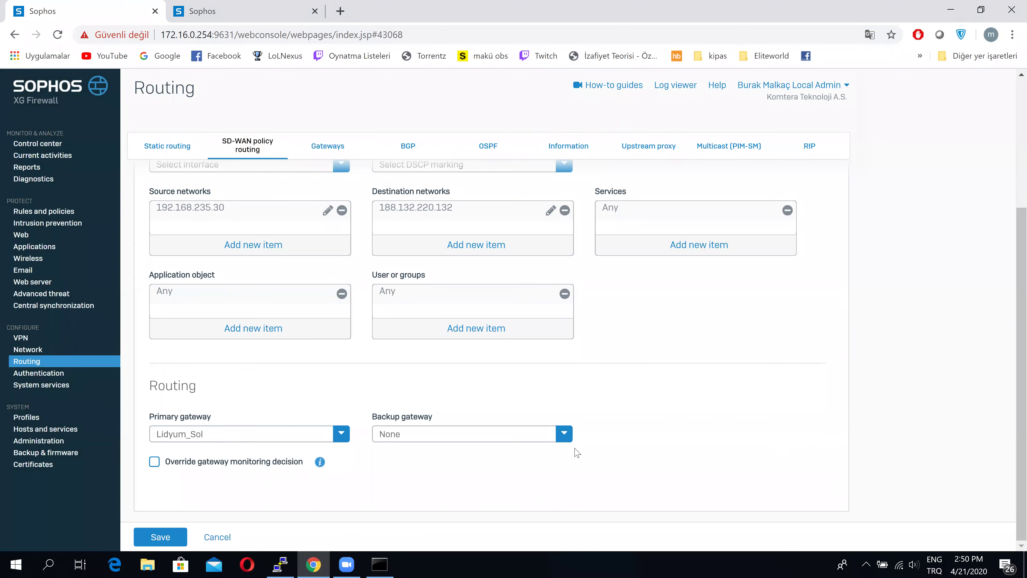
{"action": "scroll", "coordinate": [317, 364], "scroll_direction": "up", "scroll_amount": 3}
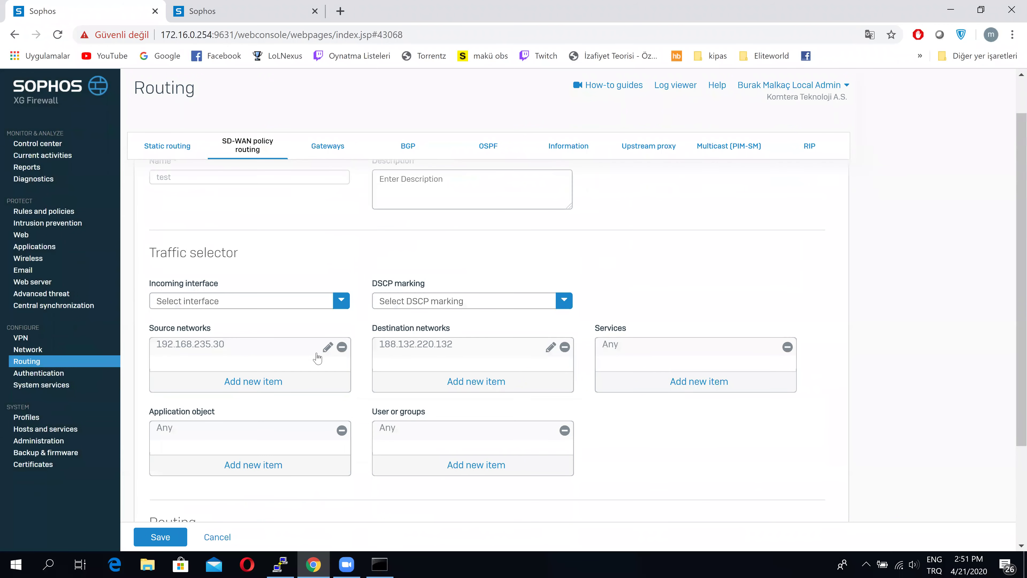
{"action": "scroll", "coordinate": [265, 516], "scroll_direction": "down", "scroll_amount": 3}
{"action": "left_click", "coordinate": [379, 564]}
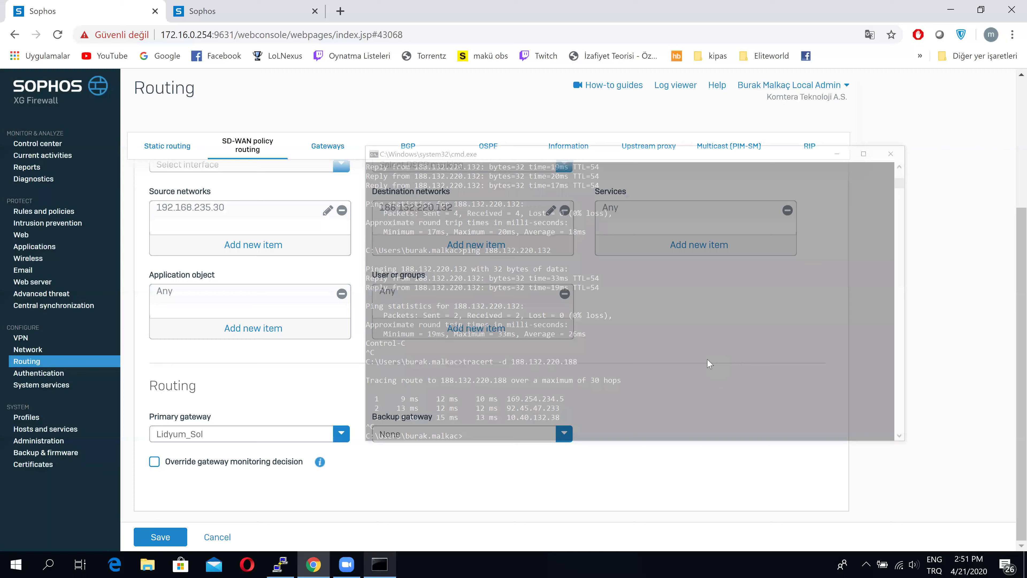
Rerun tracert -d 188.132.220.188, stop it with Ctrl+C, and switch back to the browser
{"action": "key", "text": "Up"}
{"action": "key", "text": "Return"}
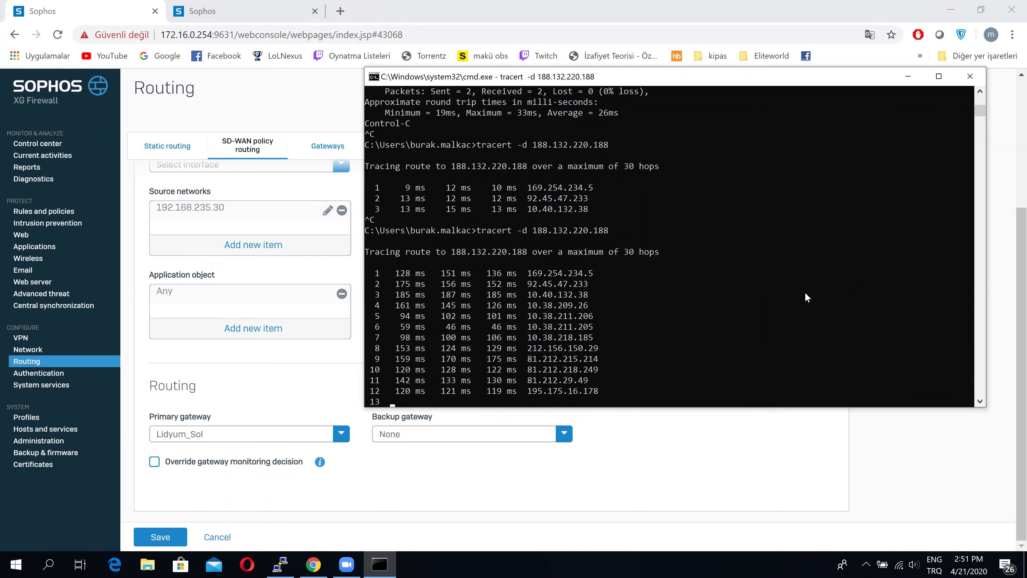
{"action": "key", "text": "ctrl+c"}
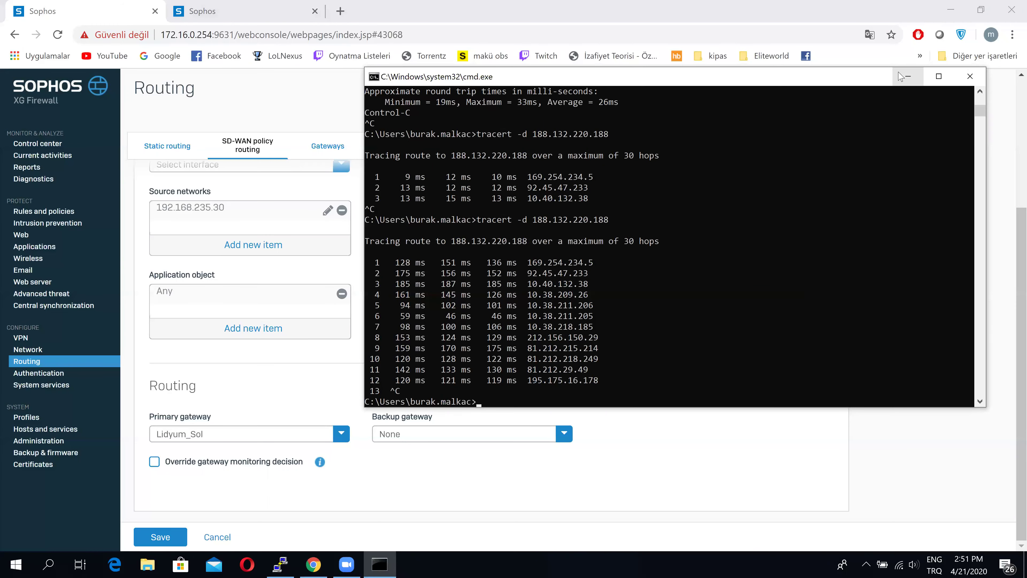
{"action": "key", "text": "alt+Tab"}
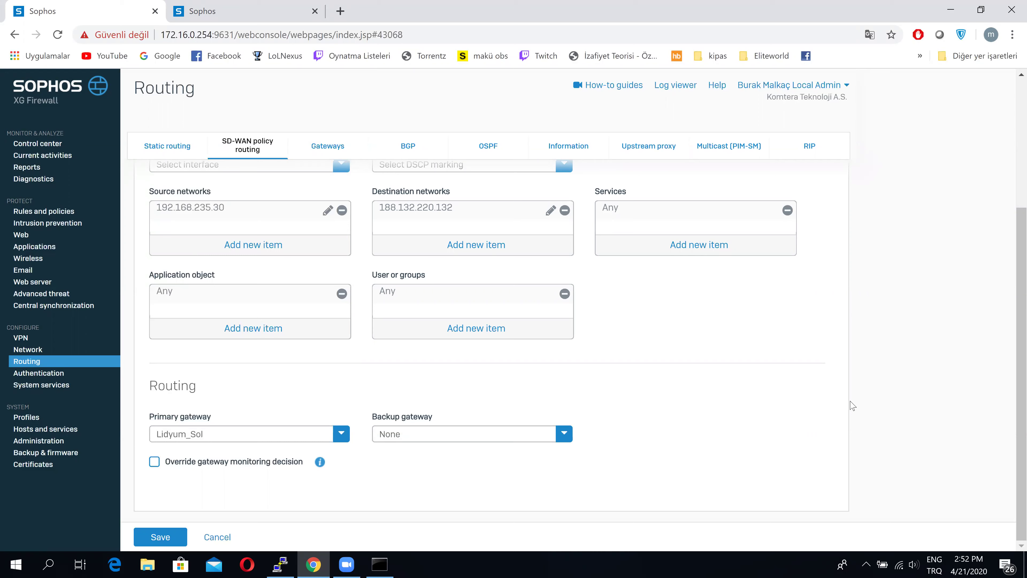
Review the test policy route form, then switch to the Add User/network rule tab
{"action": "scroll", "coordinate": [852, 405], "scroll_direction": "up", "scroll_amount": 1}
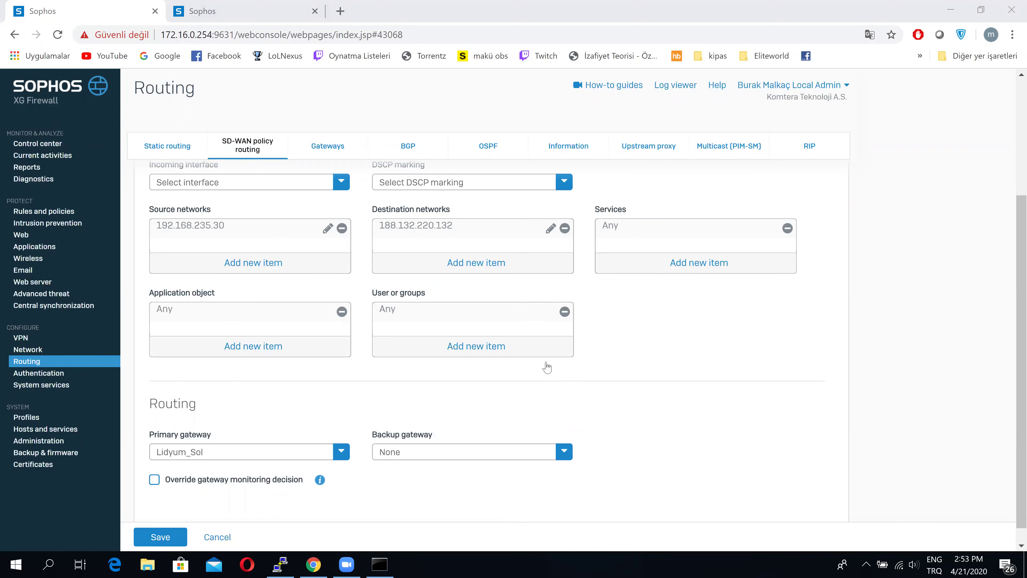
{"action": "key", "text": "ctrl+Tab"}
Check the rule's destination network choices, then run 'ping youtube.com' in a new cmd console
{"action": "left_click", "coordinate": [485, 378]}
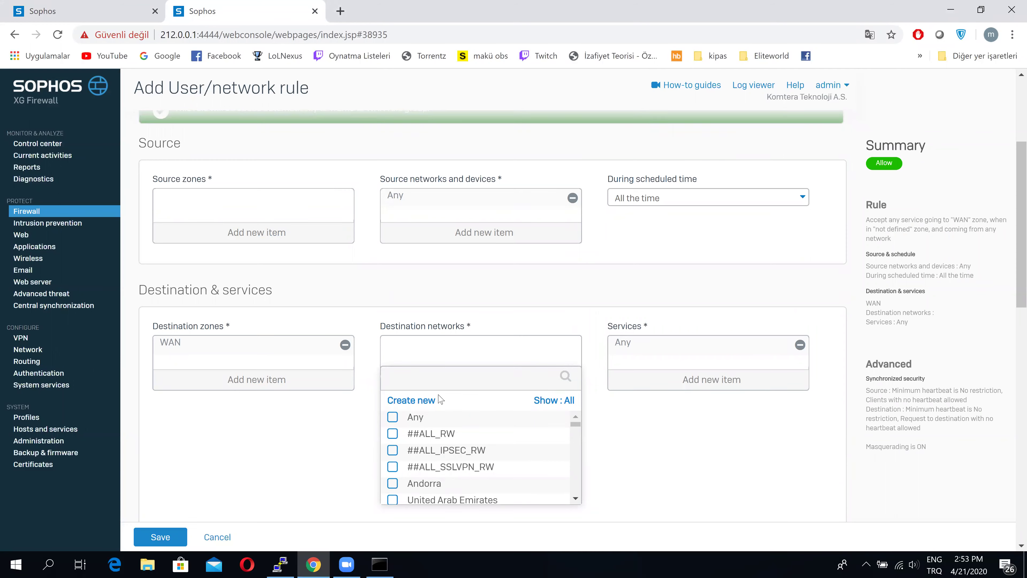
{"action": "left_click", "coordinate": [572, 301]}
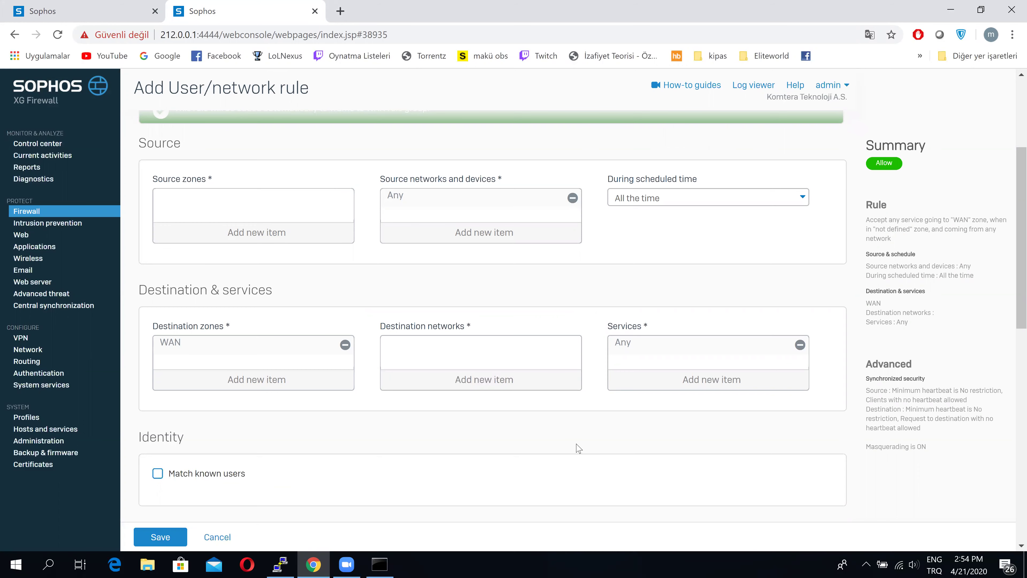
{"action": "key", "text": "super+r"}
{"action": "key", "text": "Return"}
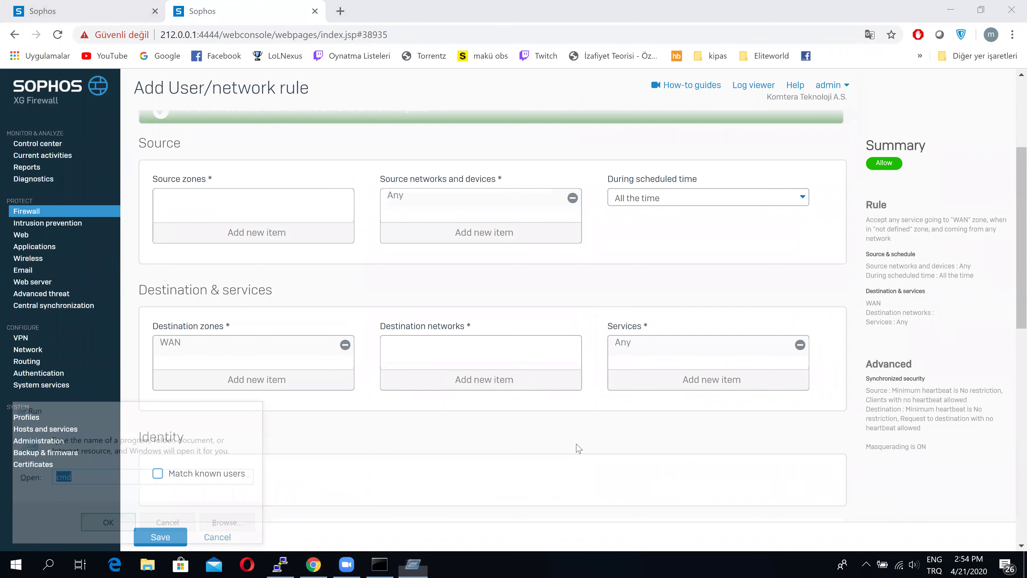
{"action": "type", "text": "ping yo"}
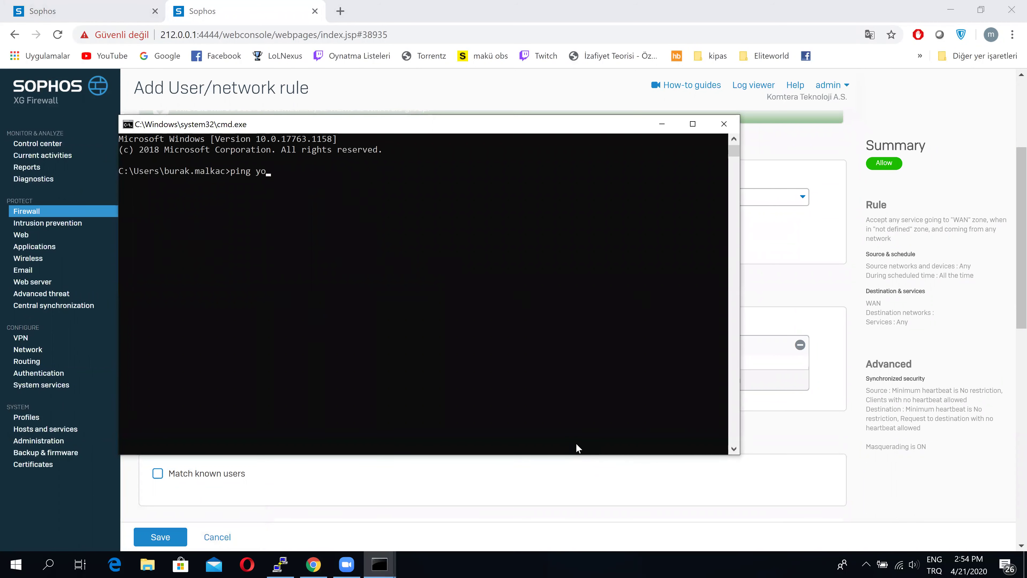
{"action": "type", "text": "utube.com"}
{"action": "key", "text": "Return"}
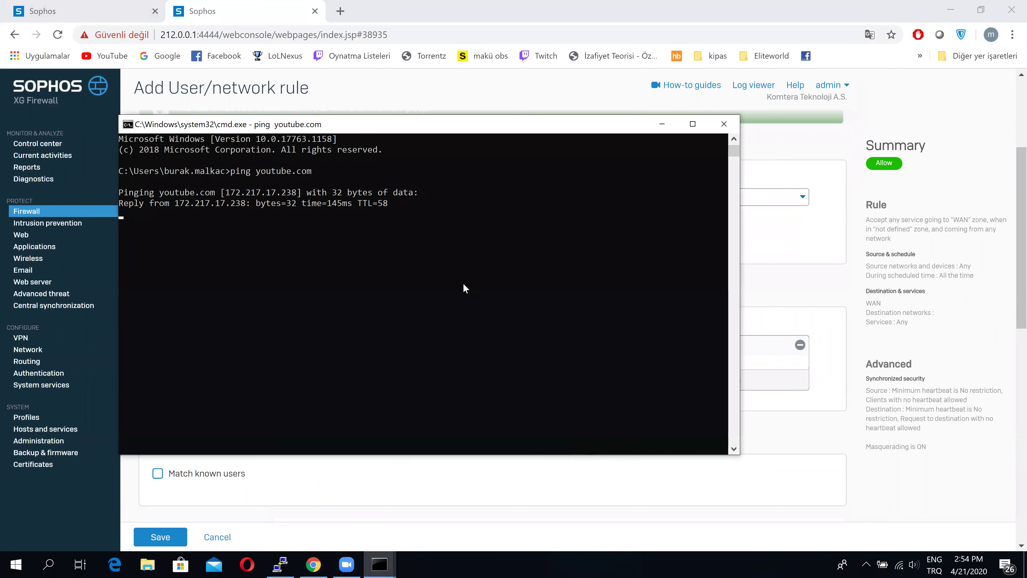
Mark the resolved address 172.217.17.238 in the ping output and minimize the console
{"action": "left_click_drag", "start_coordinate": [230, 190], "coordinate": [299, 193]}
{"action": "left_click", "coordinate": [300, 194]}
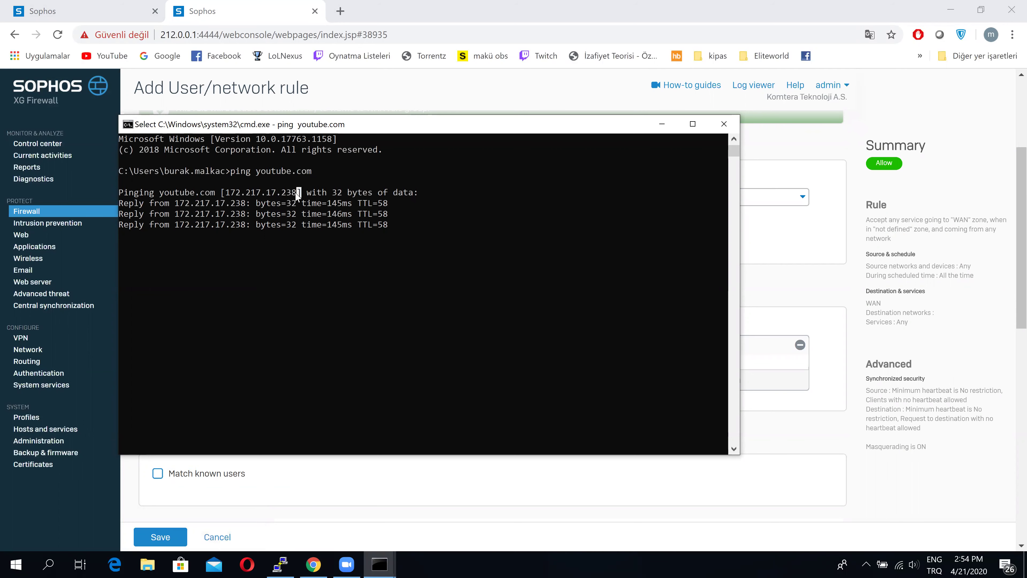
{"action": "key", "text": "Left"}
{"action": "left_click", "coordinate": [425, 287]}
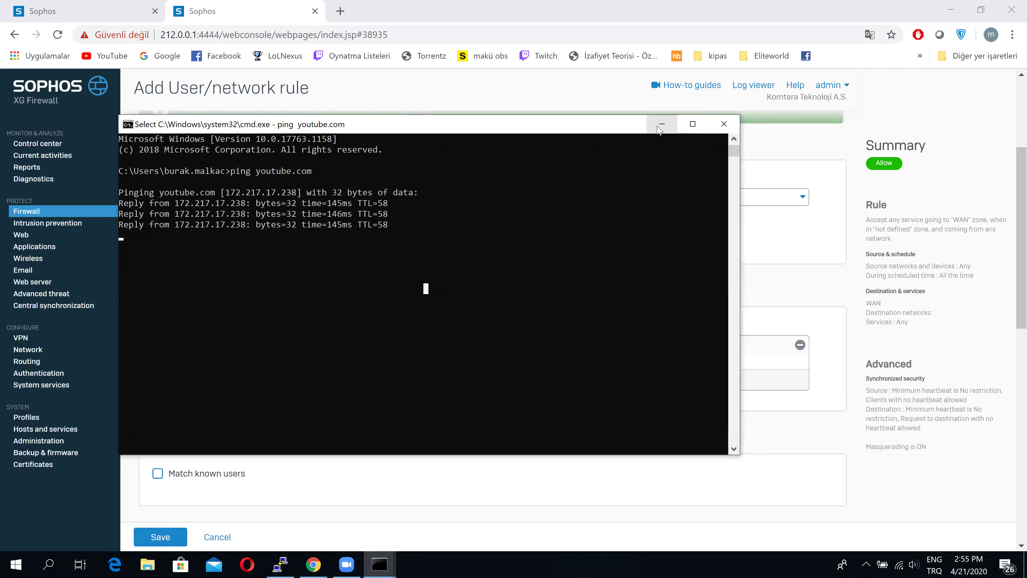
{"action": "left_click", "coordinate": [661, 124]}
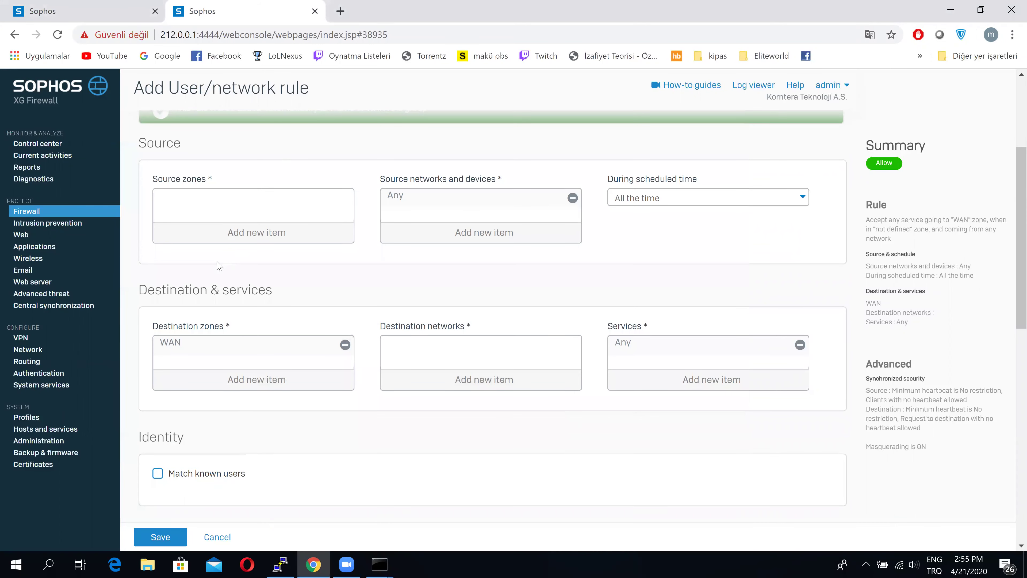
On the policy route form, replace the Any application object with youtube
{"action": "left_click", "coordinate": [92, 8]}
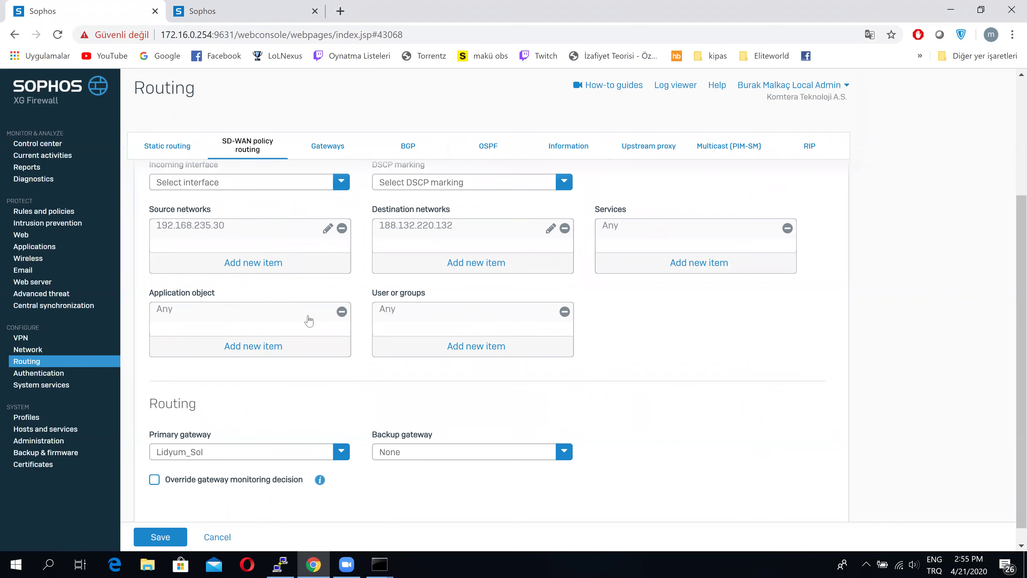
{"action": "left_click", "coordinate": [279, 349]}
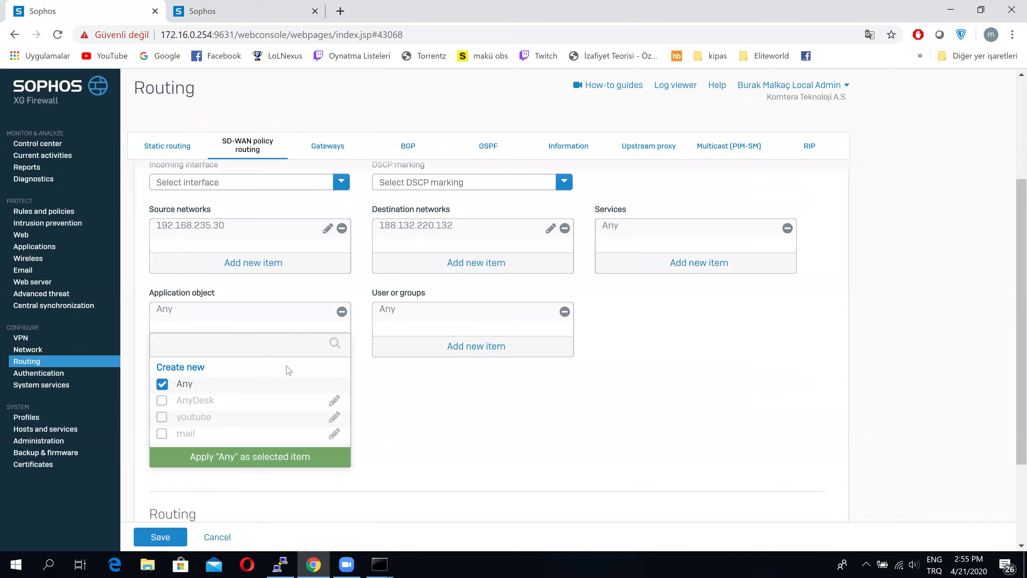
{"action": "left_click", "coordinate": [170, 388]}
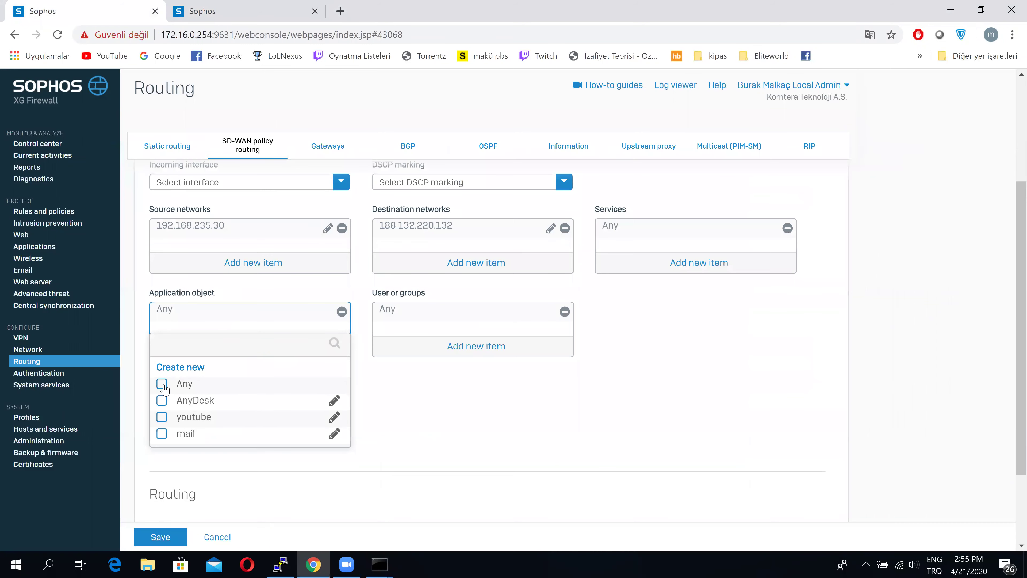
{"action": "left_click", "coordinate": [170, 422]}
Open the youtube application object, scroll through its YouTube applications, and cancel without saving
{"action": "left_click", "coordinate": [334, 419]}
{"action": "scroll", "coordinate": [451, 336], "scroll_direction": "down", "scroll_amount": 2}
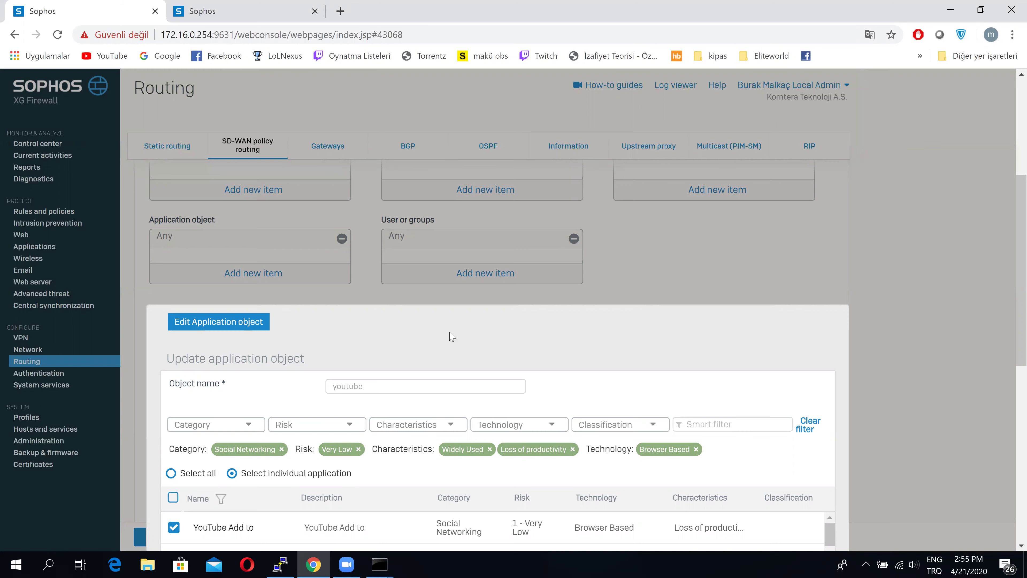
{"action": "scroll", "coordinate": [452, 336], "scroll_direction": "down", "scroll_amount": 3}
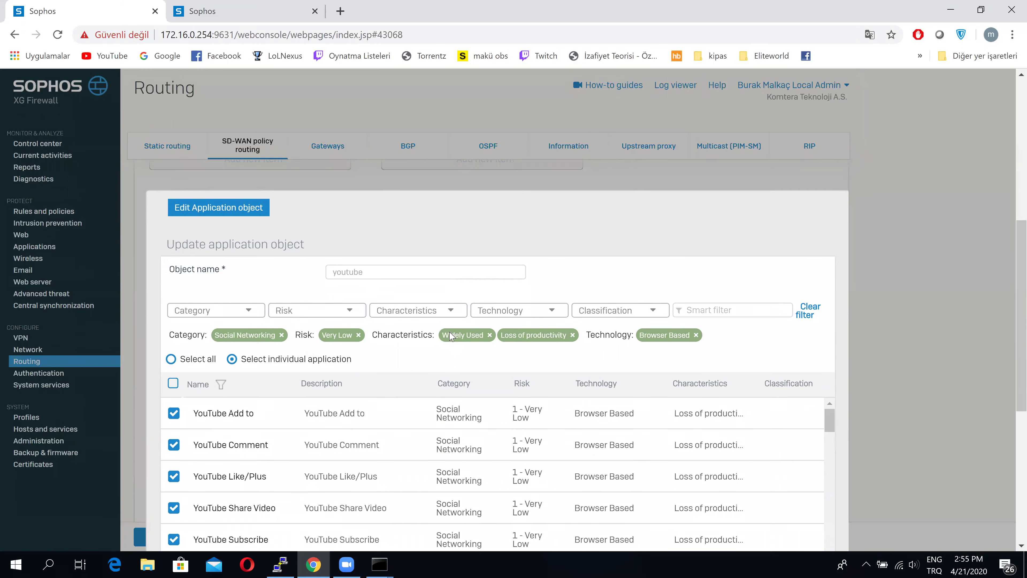
{"action": "scroll", "coordinate": [329, 410], "scroll_direction": "down", "scroll_amount": 1}
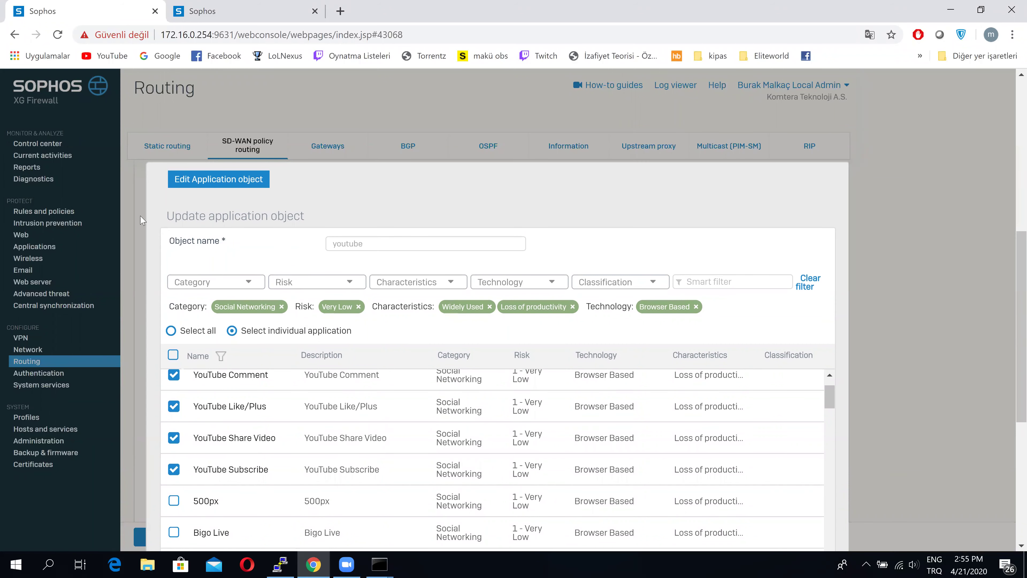
{"action": "scroll", "coordinate": [130, 224], "scroll_direction": "down", "scroll_amount": 1}
{"action": "scroll", "coordinate": [131, 224], "scroll_direction": "down", "scroll_amount": 2}
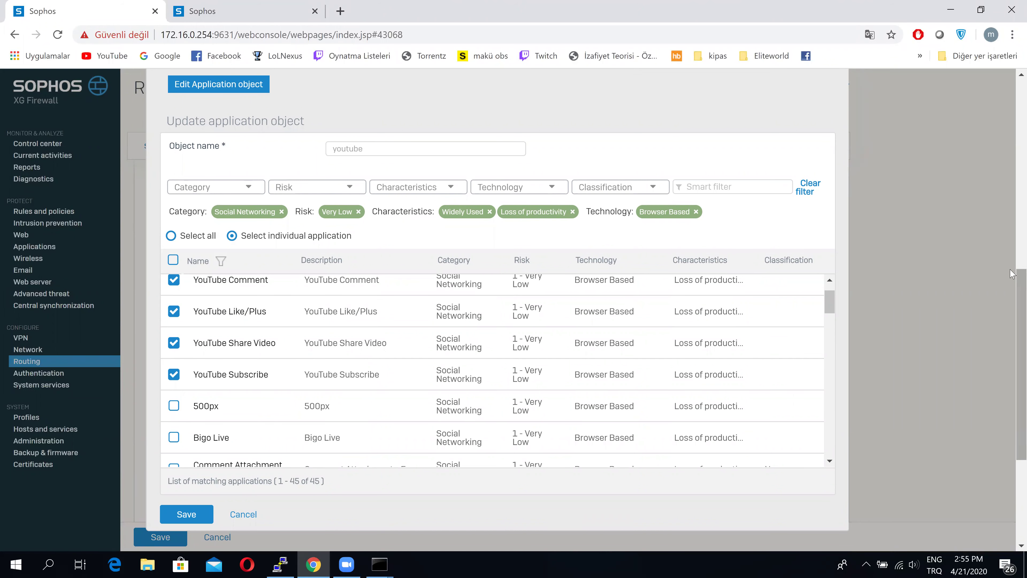
{"action": "scroll", "coordinate": [1010, 288], "scroll_direction": "down", "scroll_amount": 1}
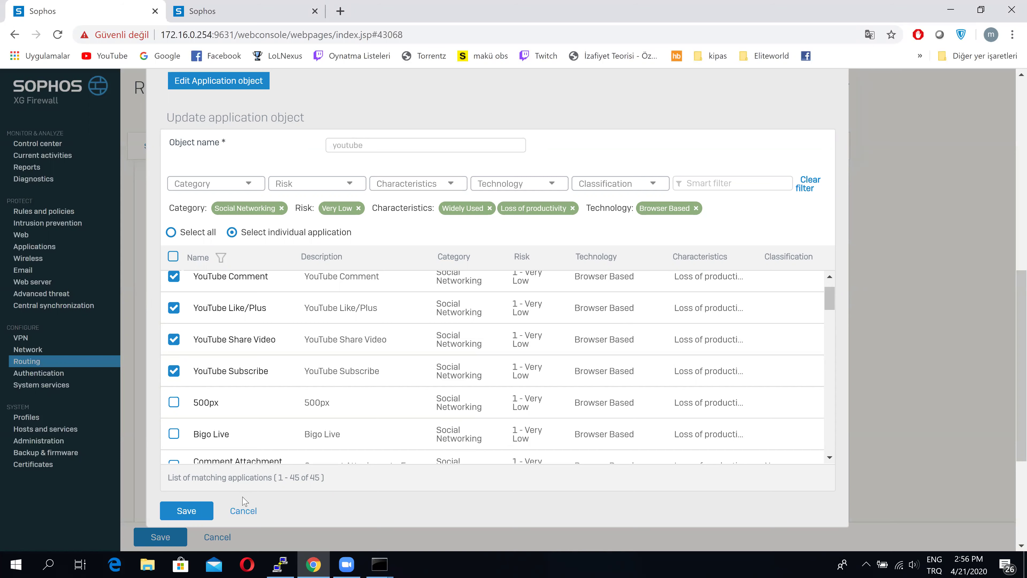
{"action": "left_click", "coordinate": [242, 510]}
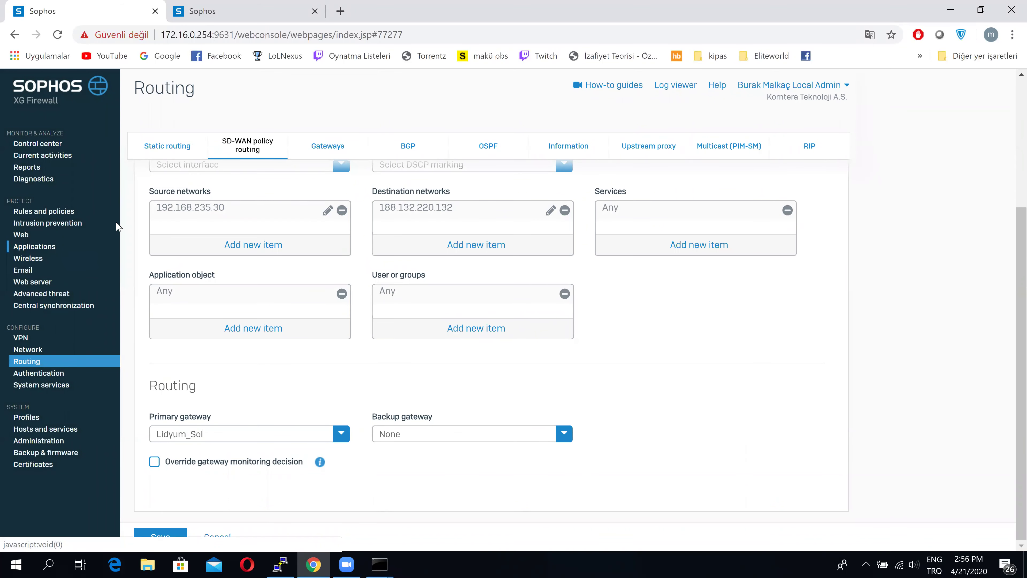
Open the Applications page on its Synchronized Application Control tab
{"action": "left_click", "coordinate": [37, 246]}
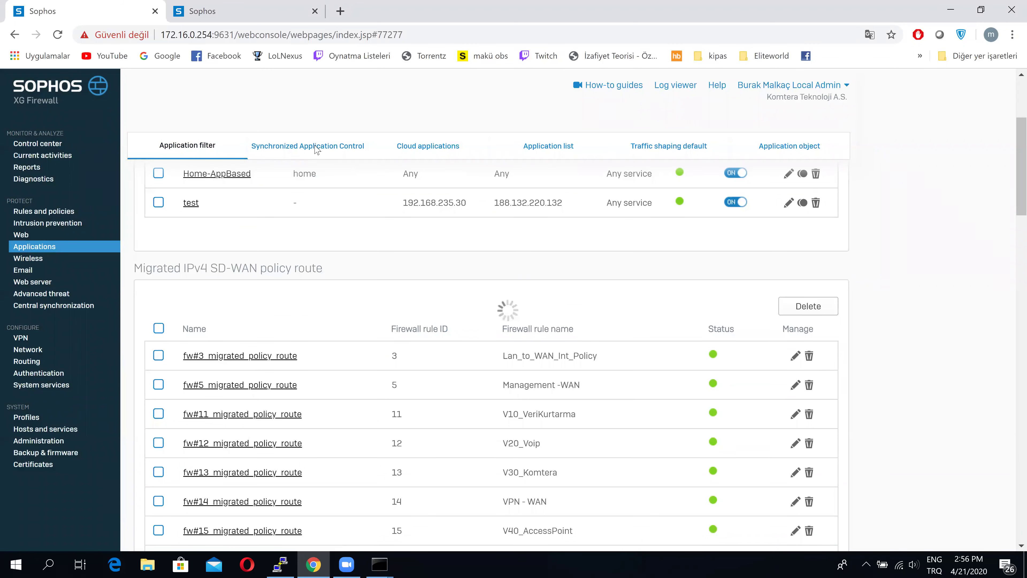
{"action": "left_click", "coordinate": [316, 149]}
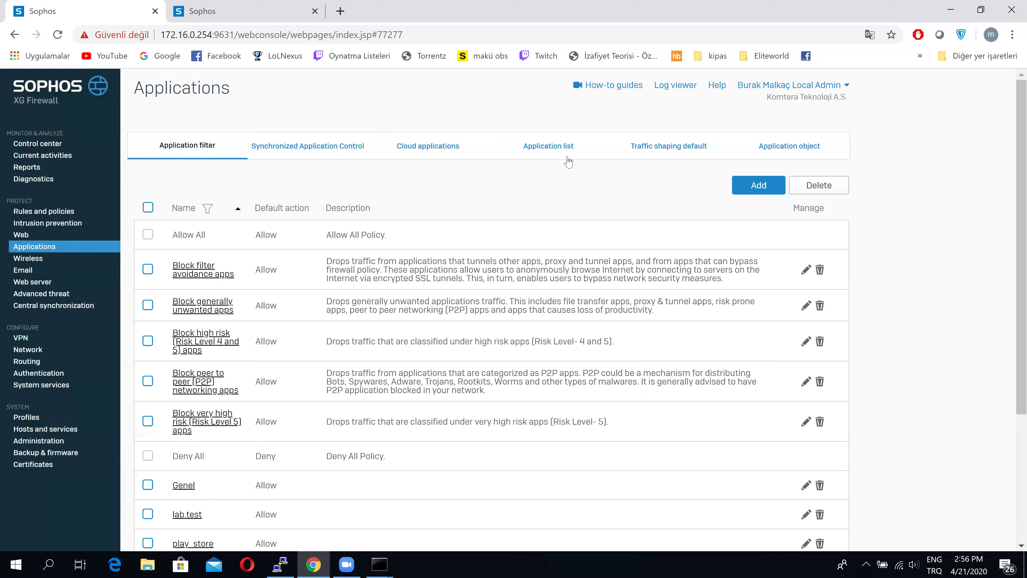
{"action": "left_click", "coordinate": [294, 154]}
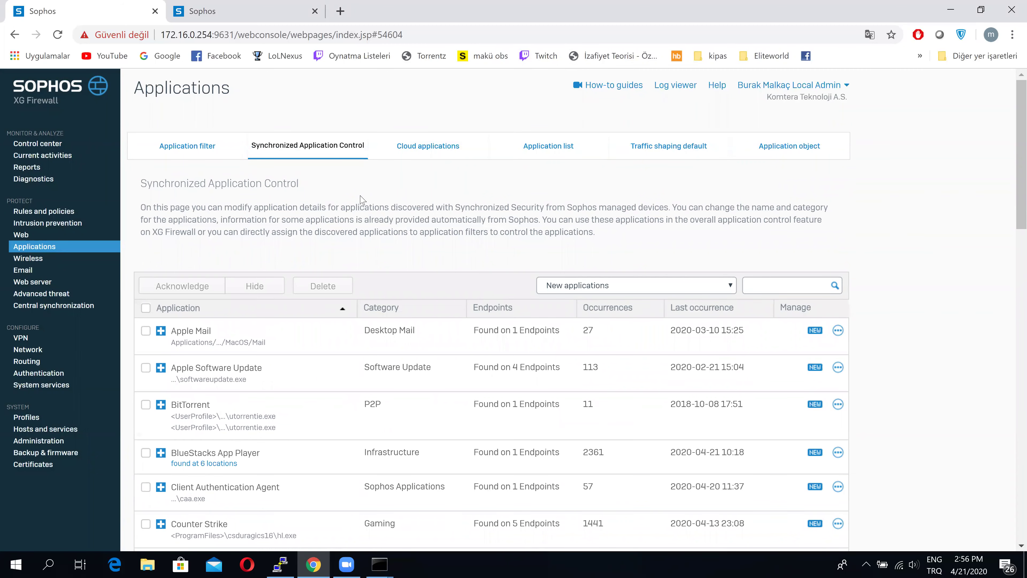
Look at the VPN settings page, then return to the other firewall's new rule tab
{"action": "scroll", "coordinate": [361, 199], "scroll_direction": "down", "scroll_amount": 1}
{"action": "scroll", "coordinate": [361, 199], "scroll_direction": "down", "scroll_amount": 2}
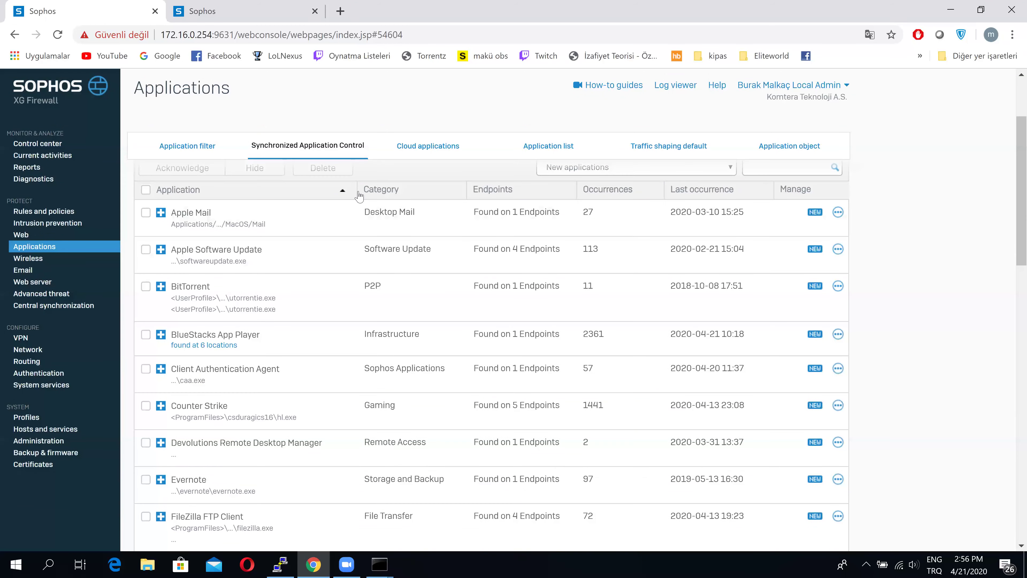
{"action": "scroll", "coordinate": [358, 196], "scroll_direction": "up", "scroll_amount": 3}
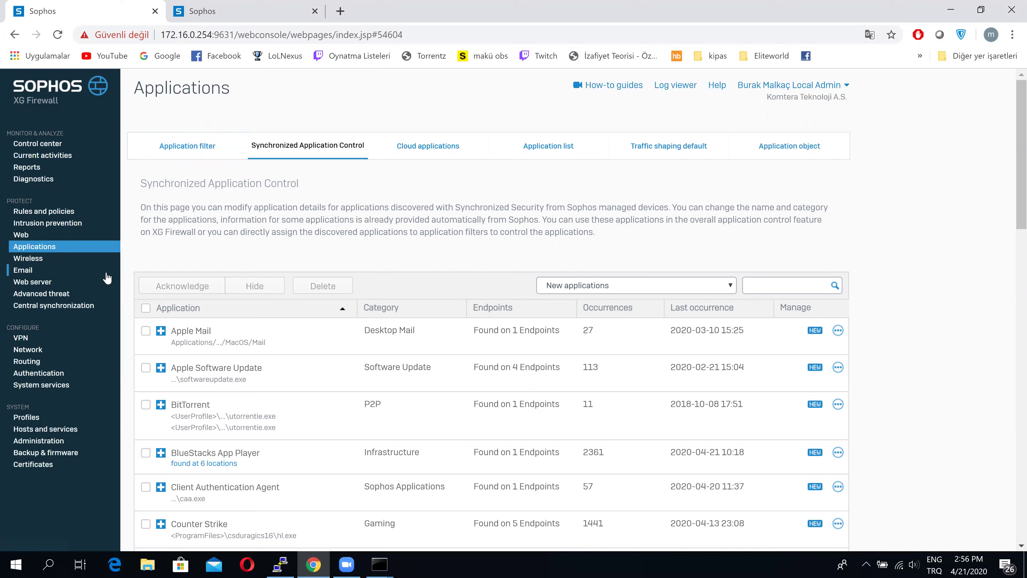
{"action": "left_click", "coordinate": [46, 339]}
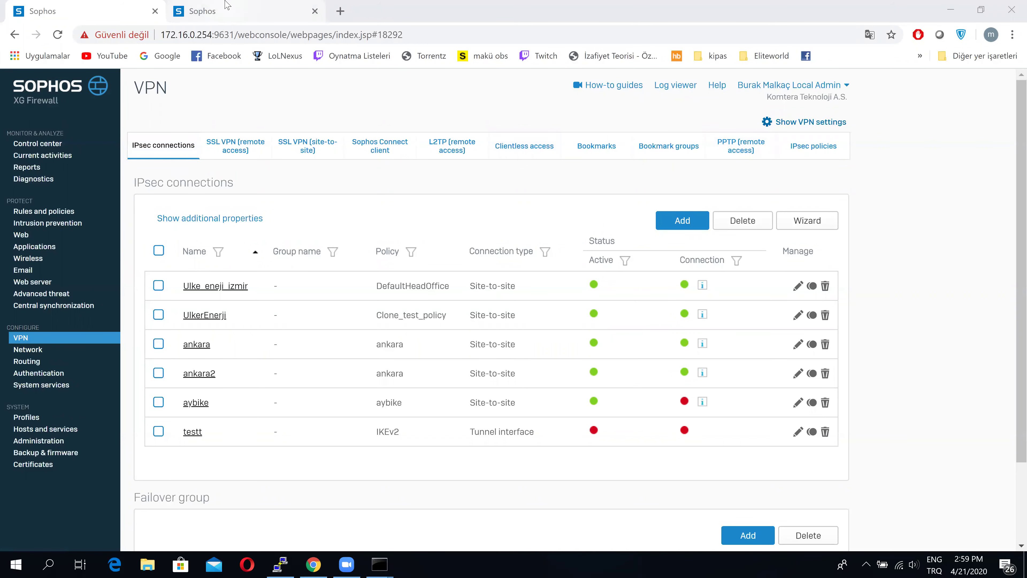
{"action": "left_click", "coordinate": [229, 9]}
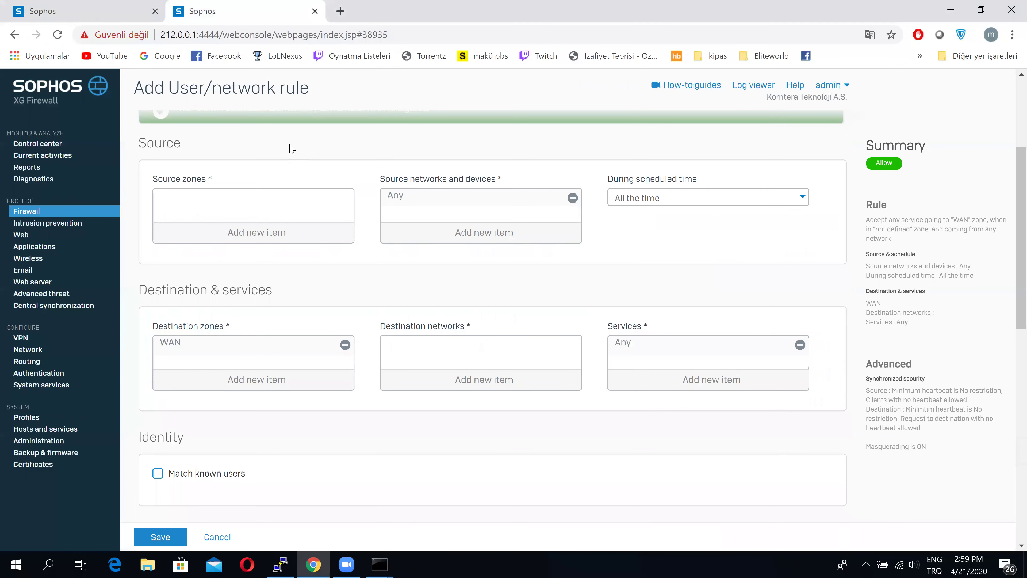